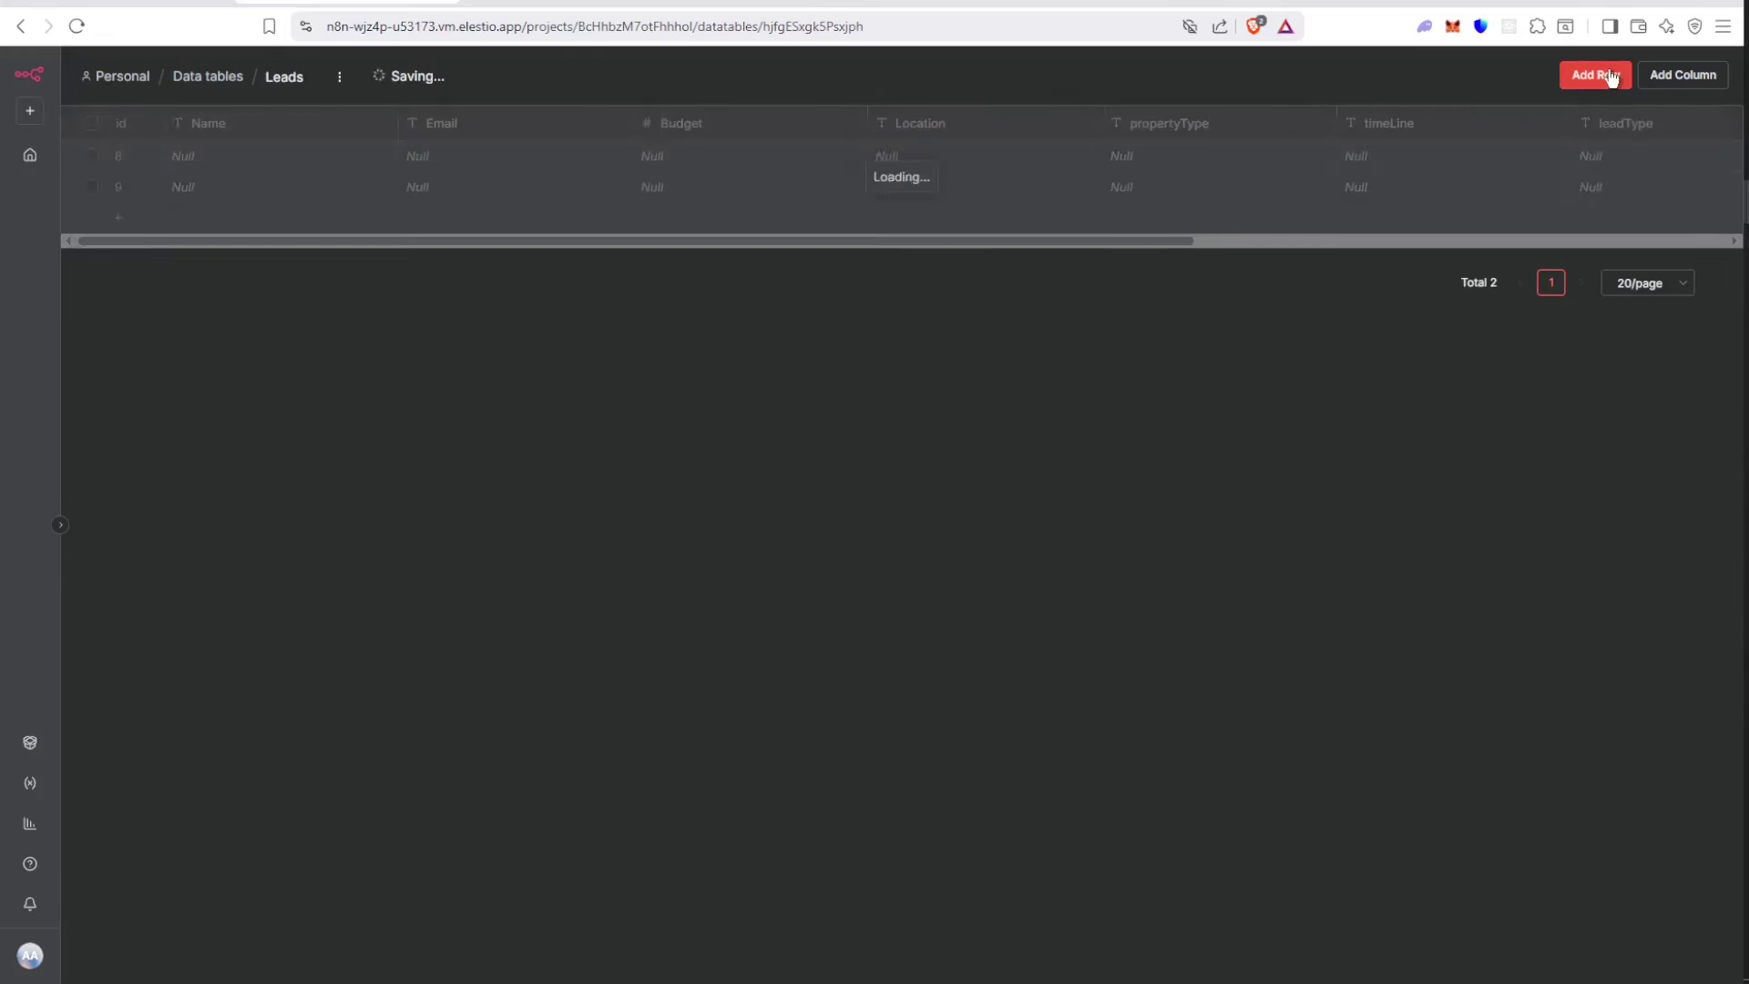
Add empty rows to the Leads data table and look through all of its columns
left_click(1603, 75)
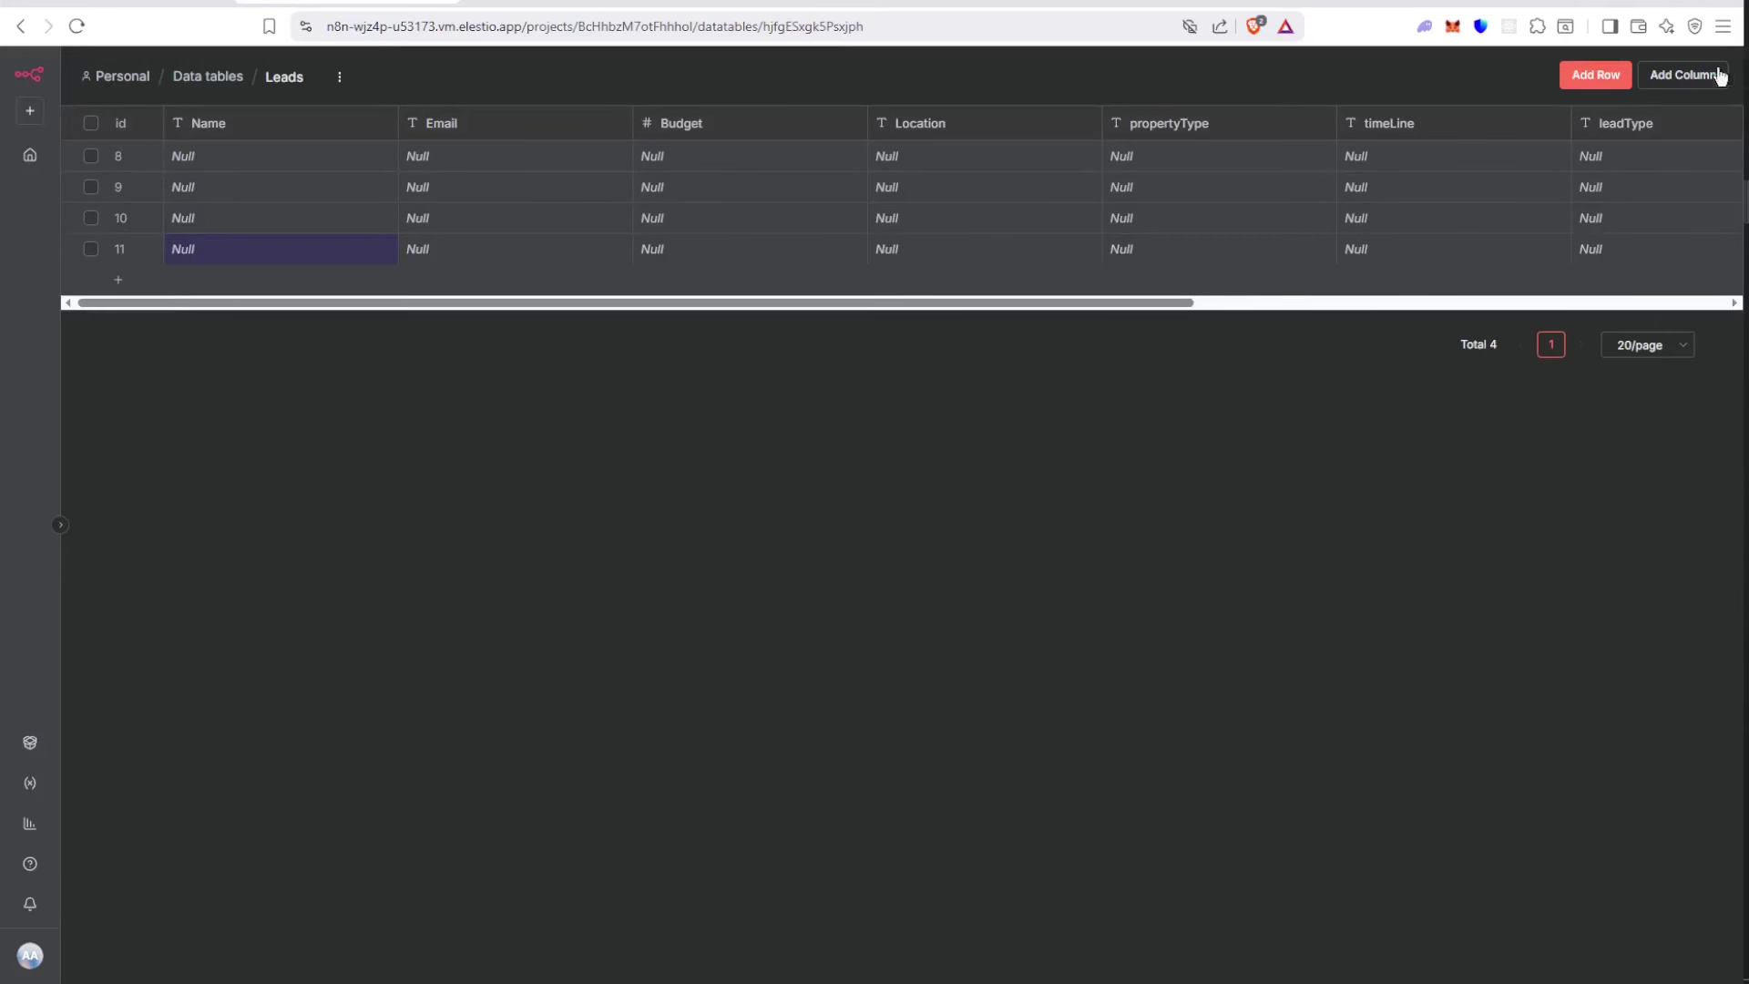
left_click(1687, 80)
left_click(1117, 316)
scroll(1406, 325, "right", 8)
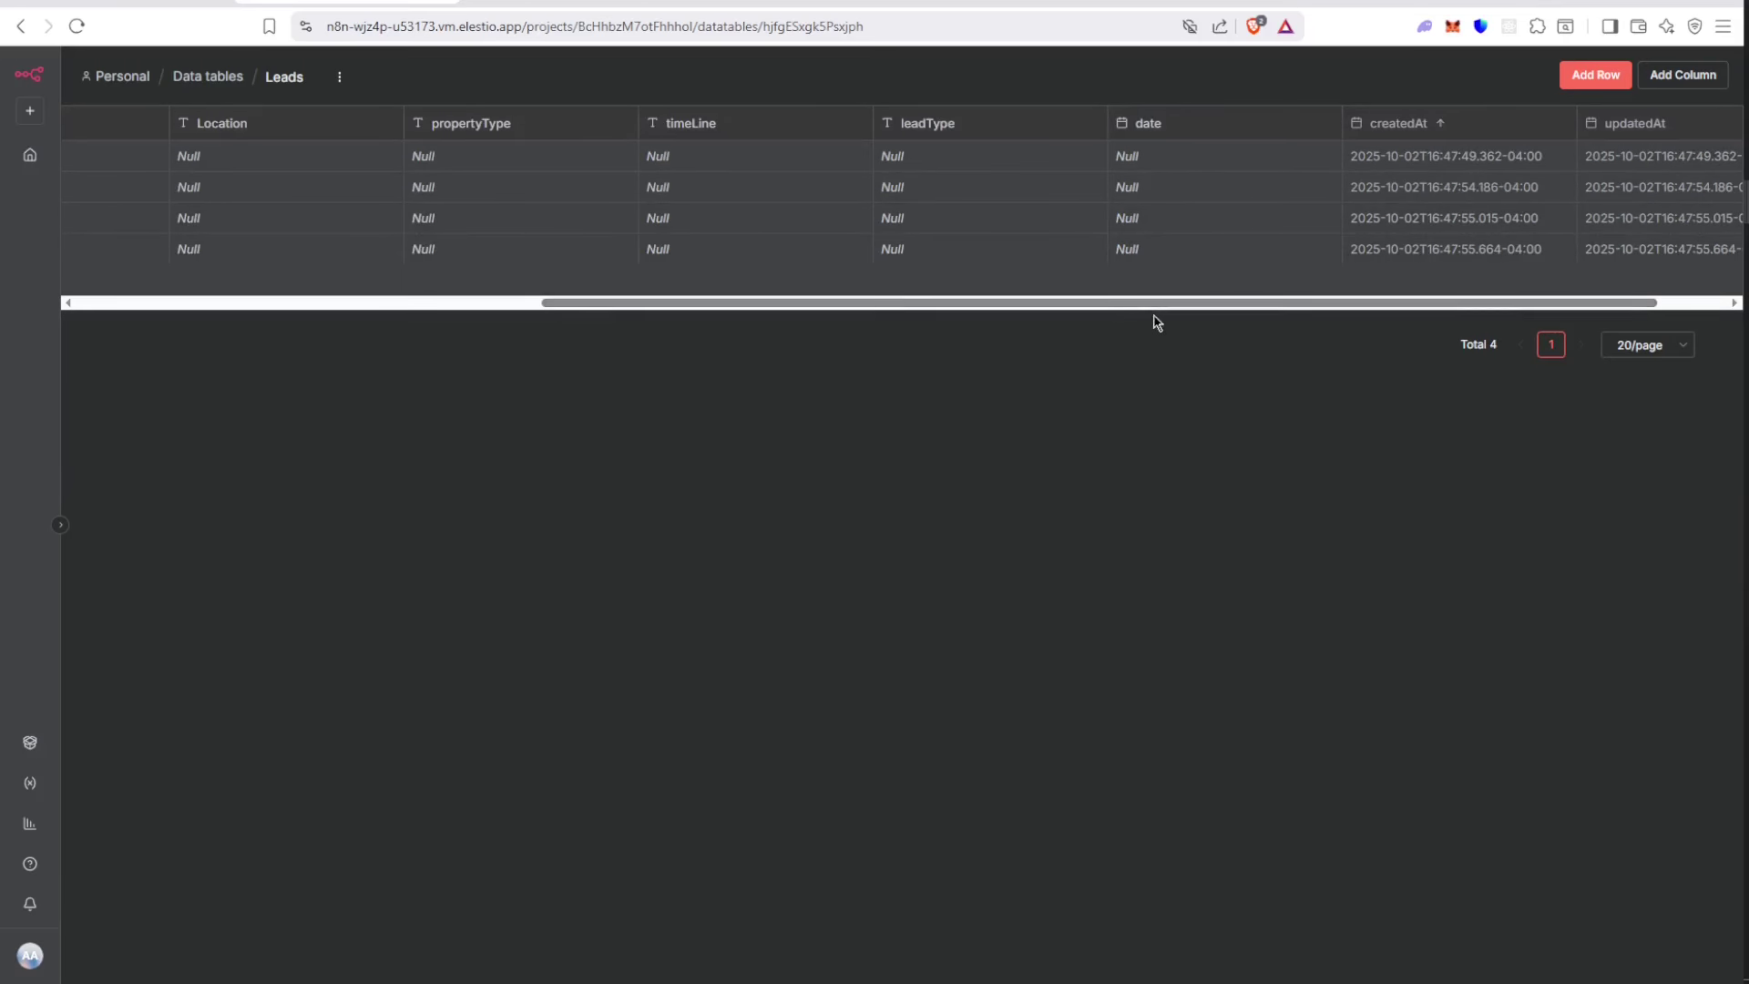
scroll(789, 304, "left", 2)
left_click_drag(789, 305, 312, 328)
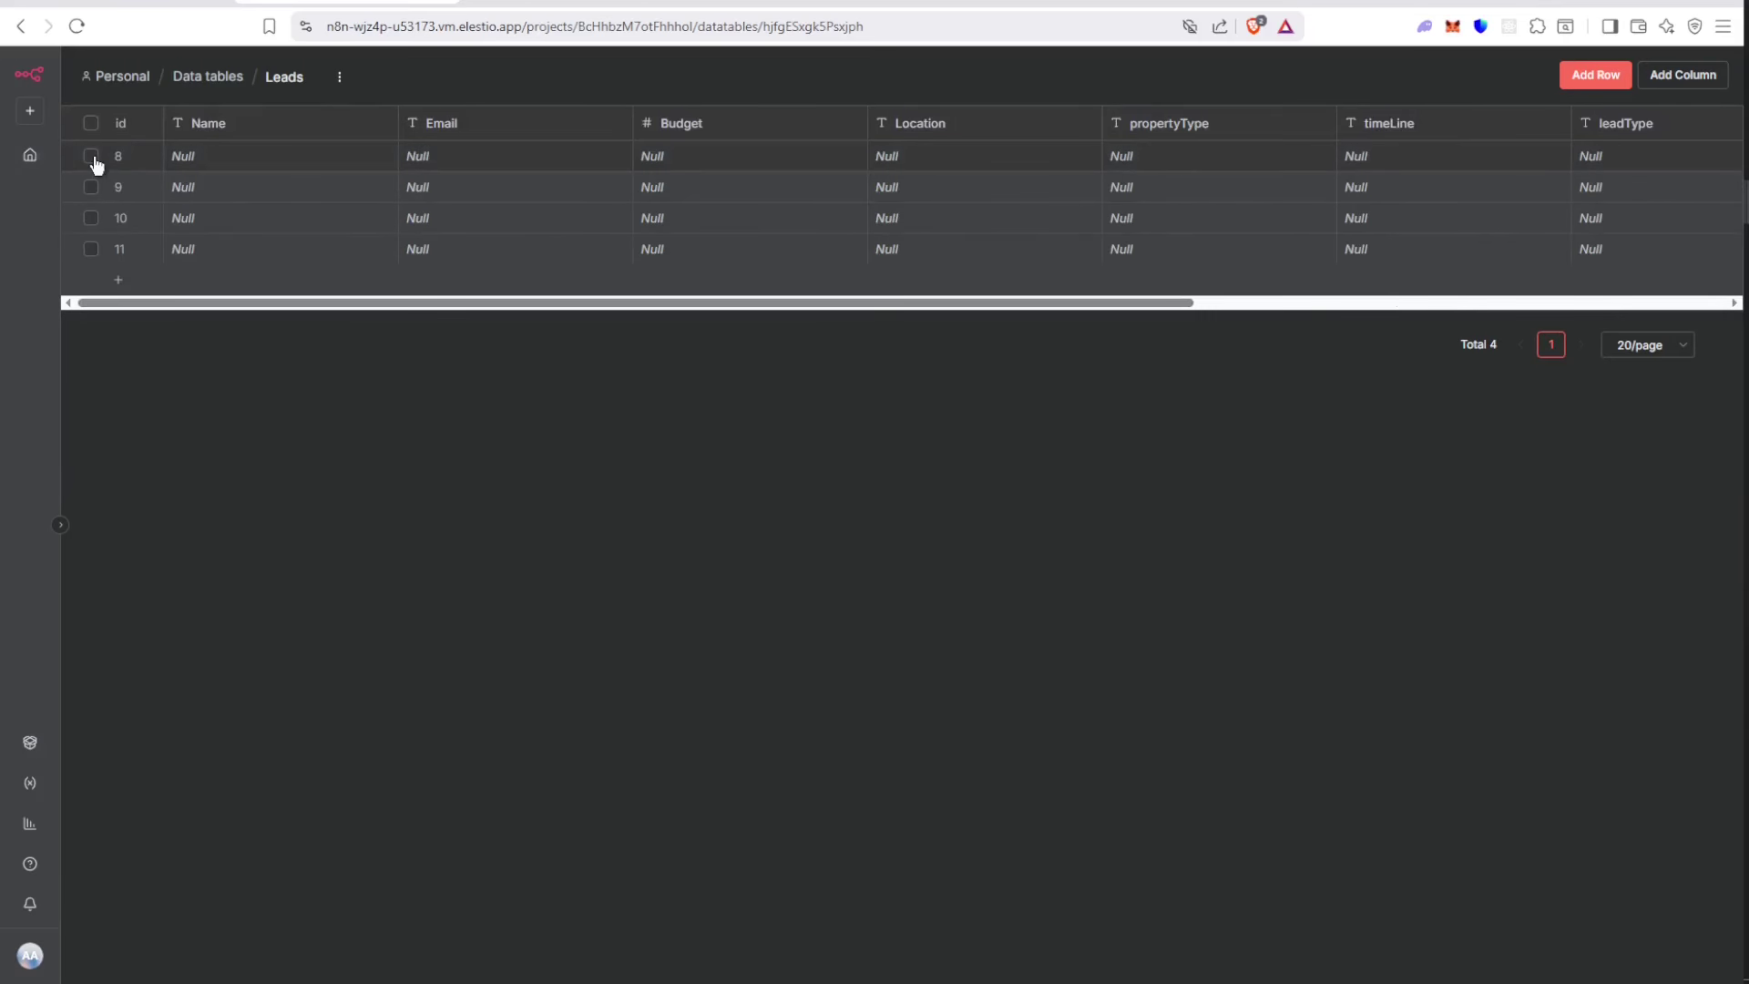
Delete all rows from the Leads data table
left_click(90, 123)
left_click(888, 904)
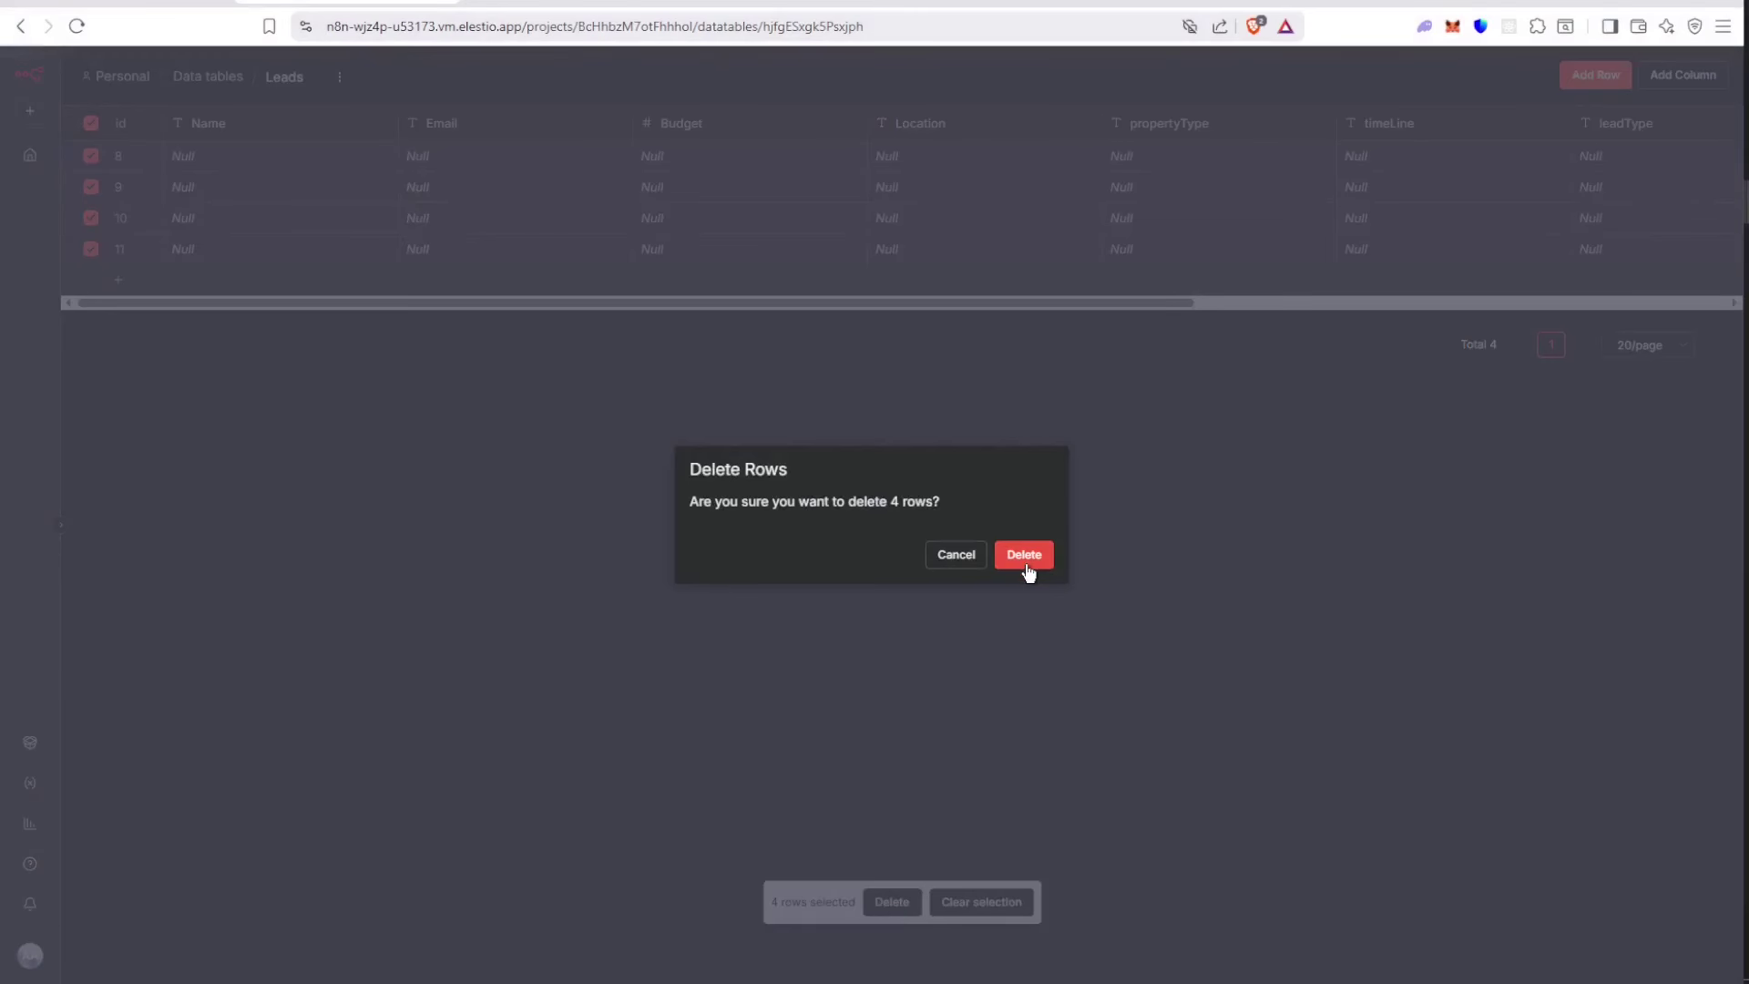
left_click(1027, 560)
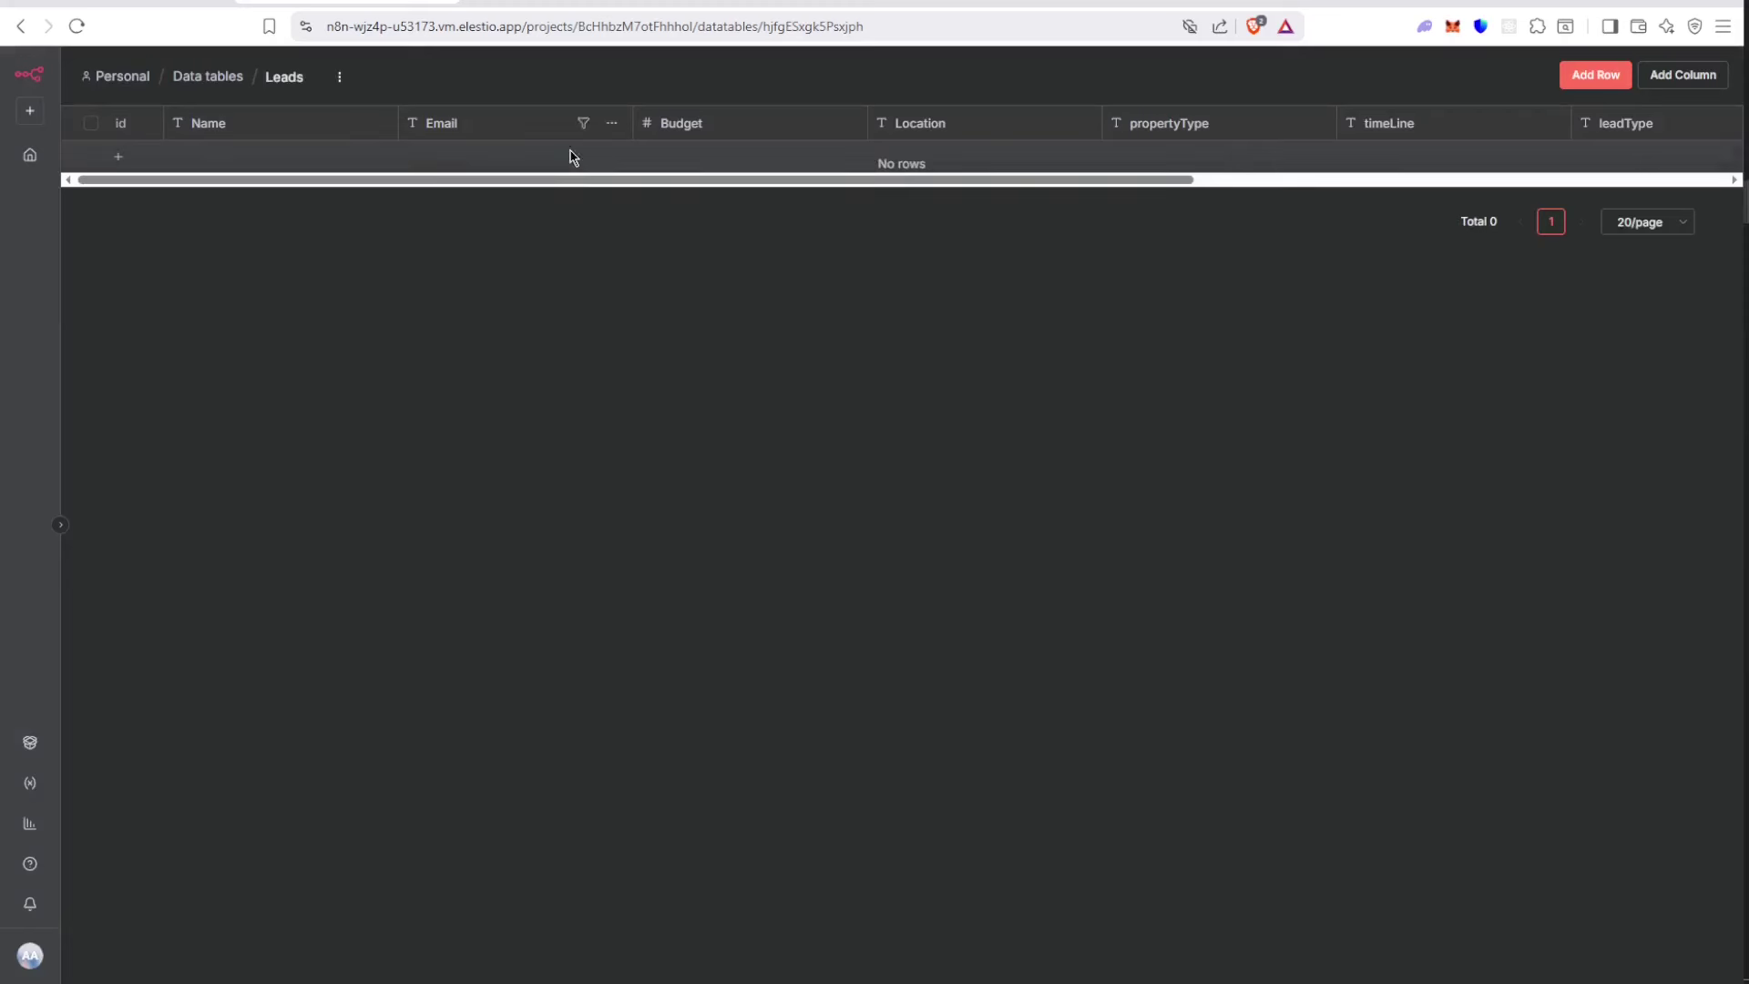
left_click_drag(482, 183, 339, 200)
Open the n8n Datatables workflow and the settings of the Insert row node in its Insert Rows section
left_click(107, 77)
left_click(487, 244)
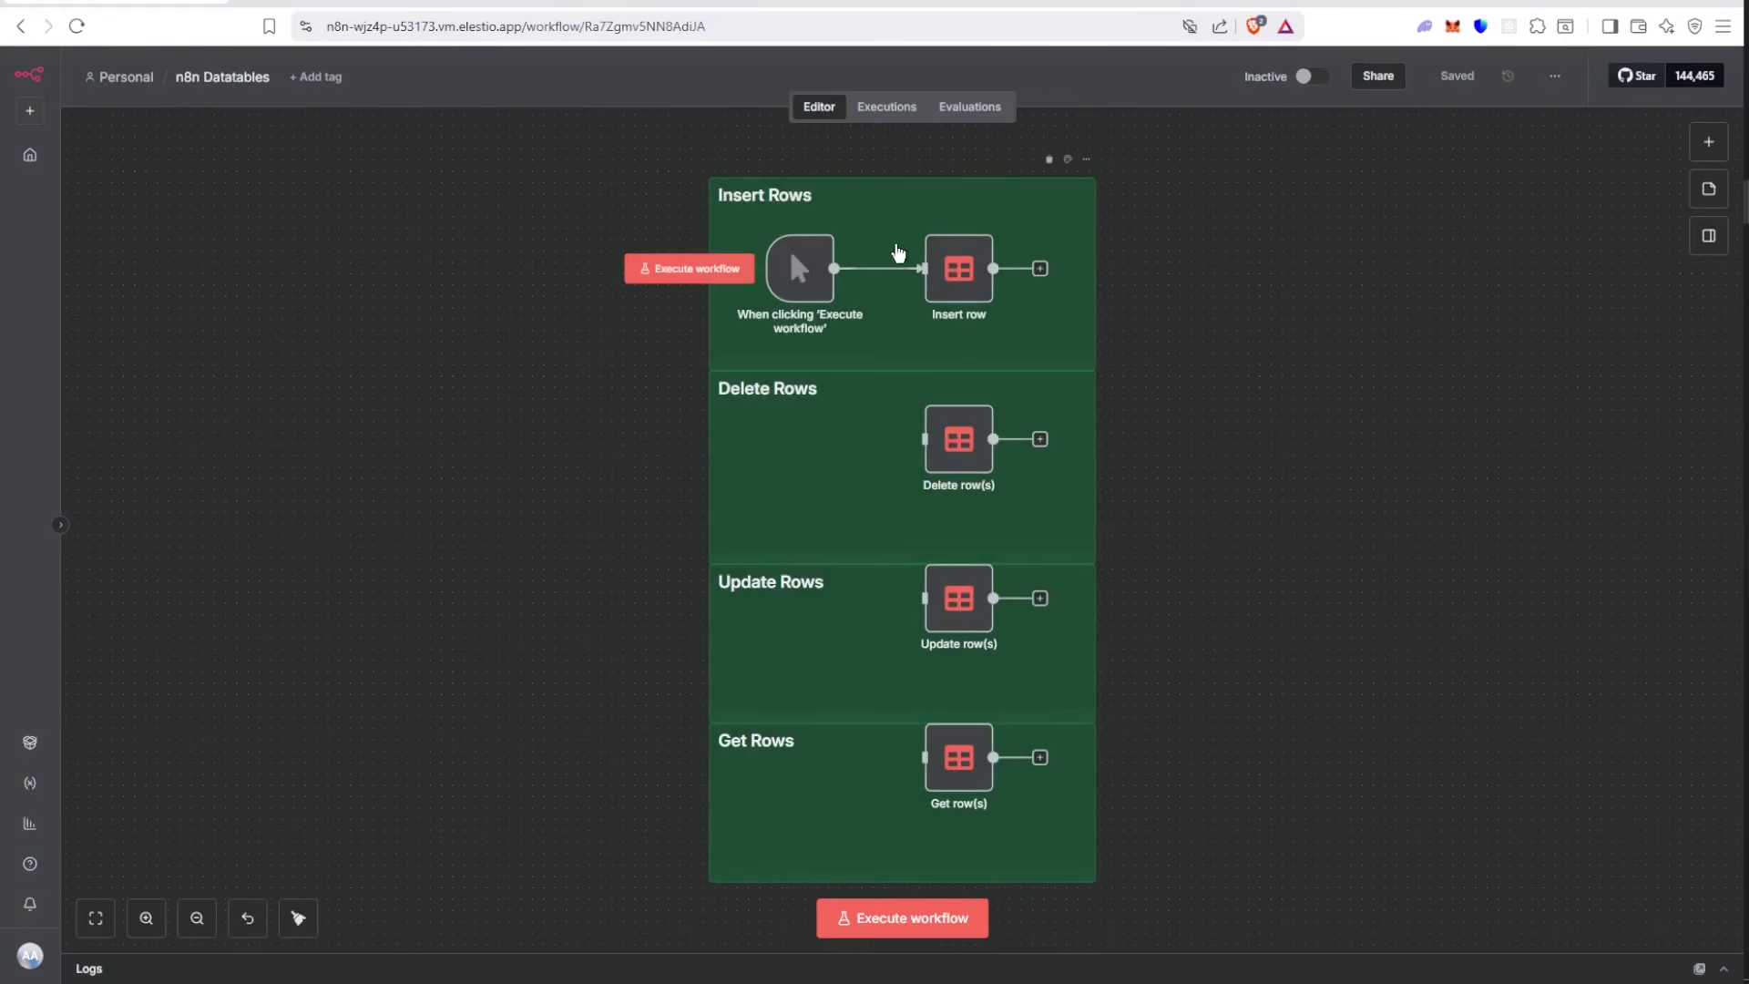
scroll(920, 233, "up", 4)
mouse_move(943, 227)
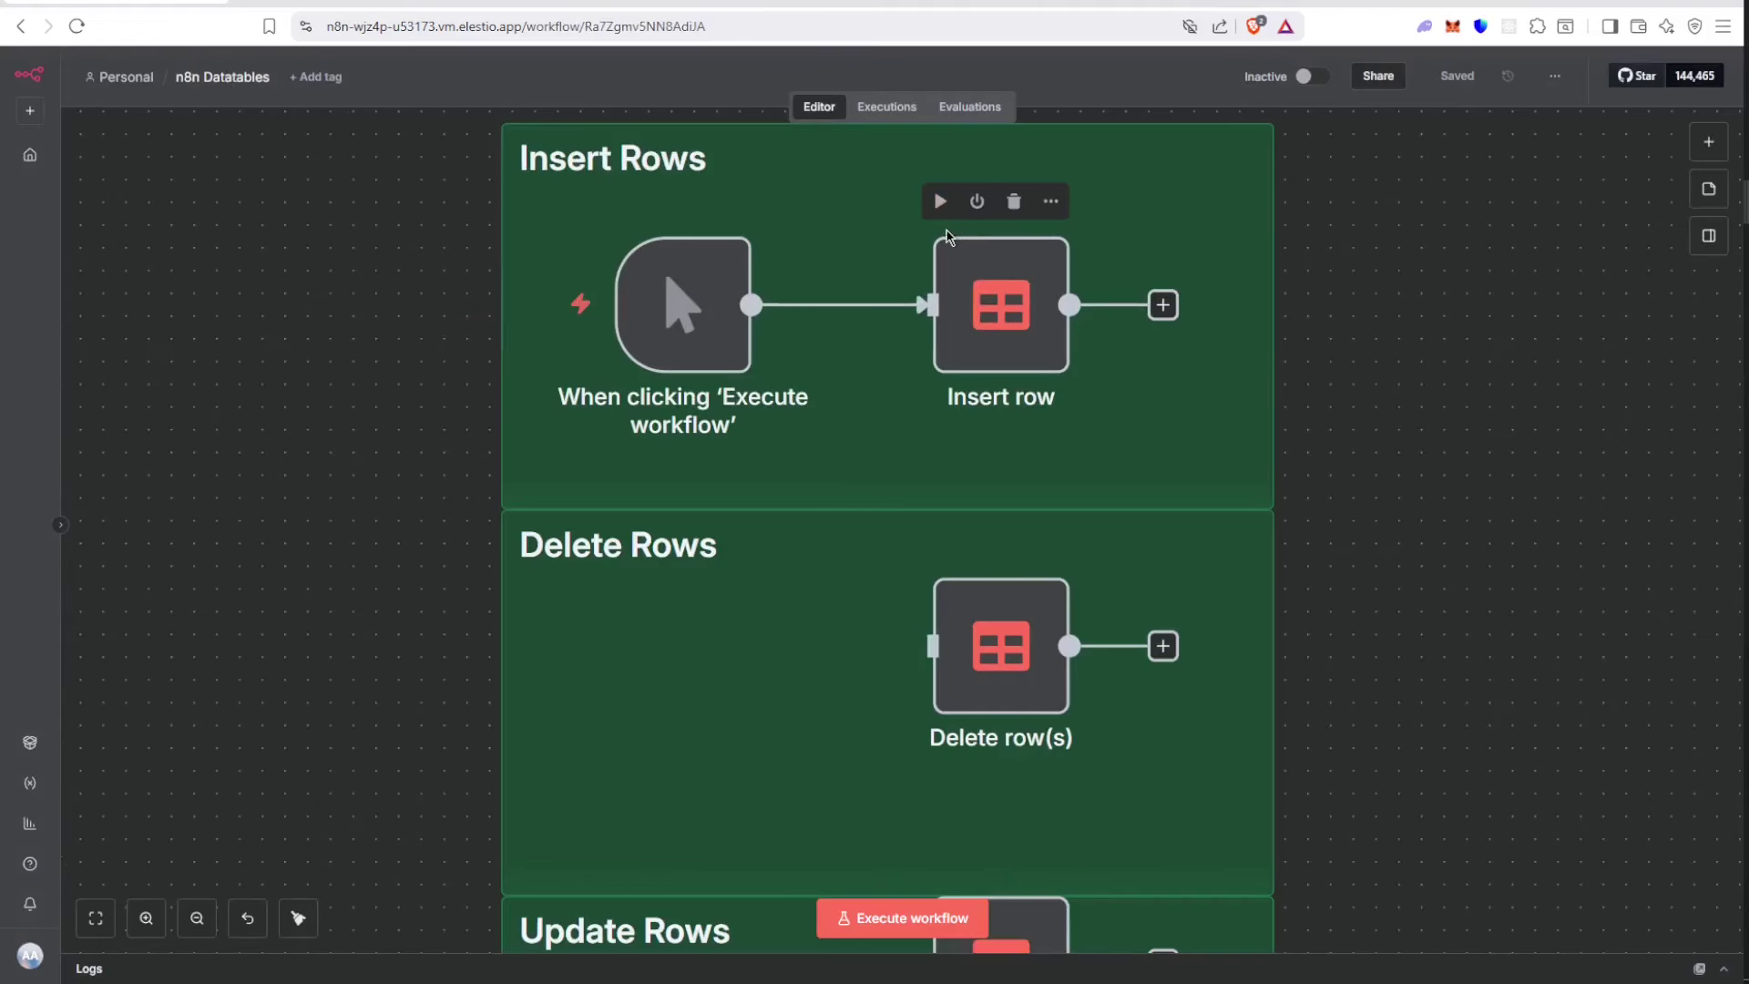
scroll(1405, 374, "up", 3)
scroll(1417, 429, "up", 3)
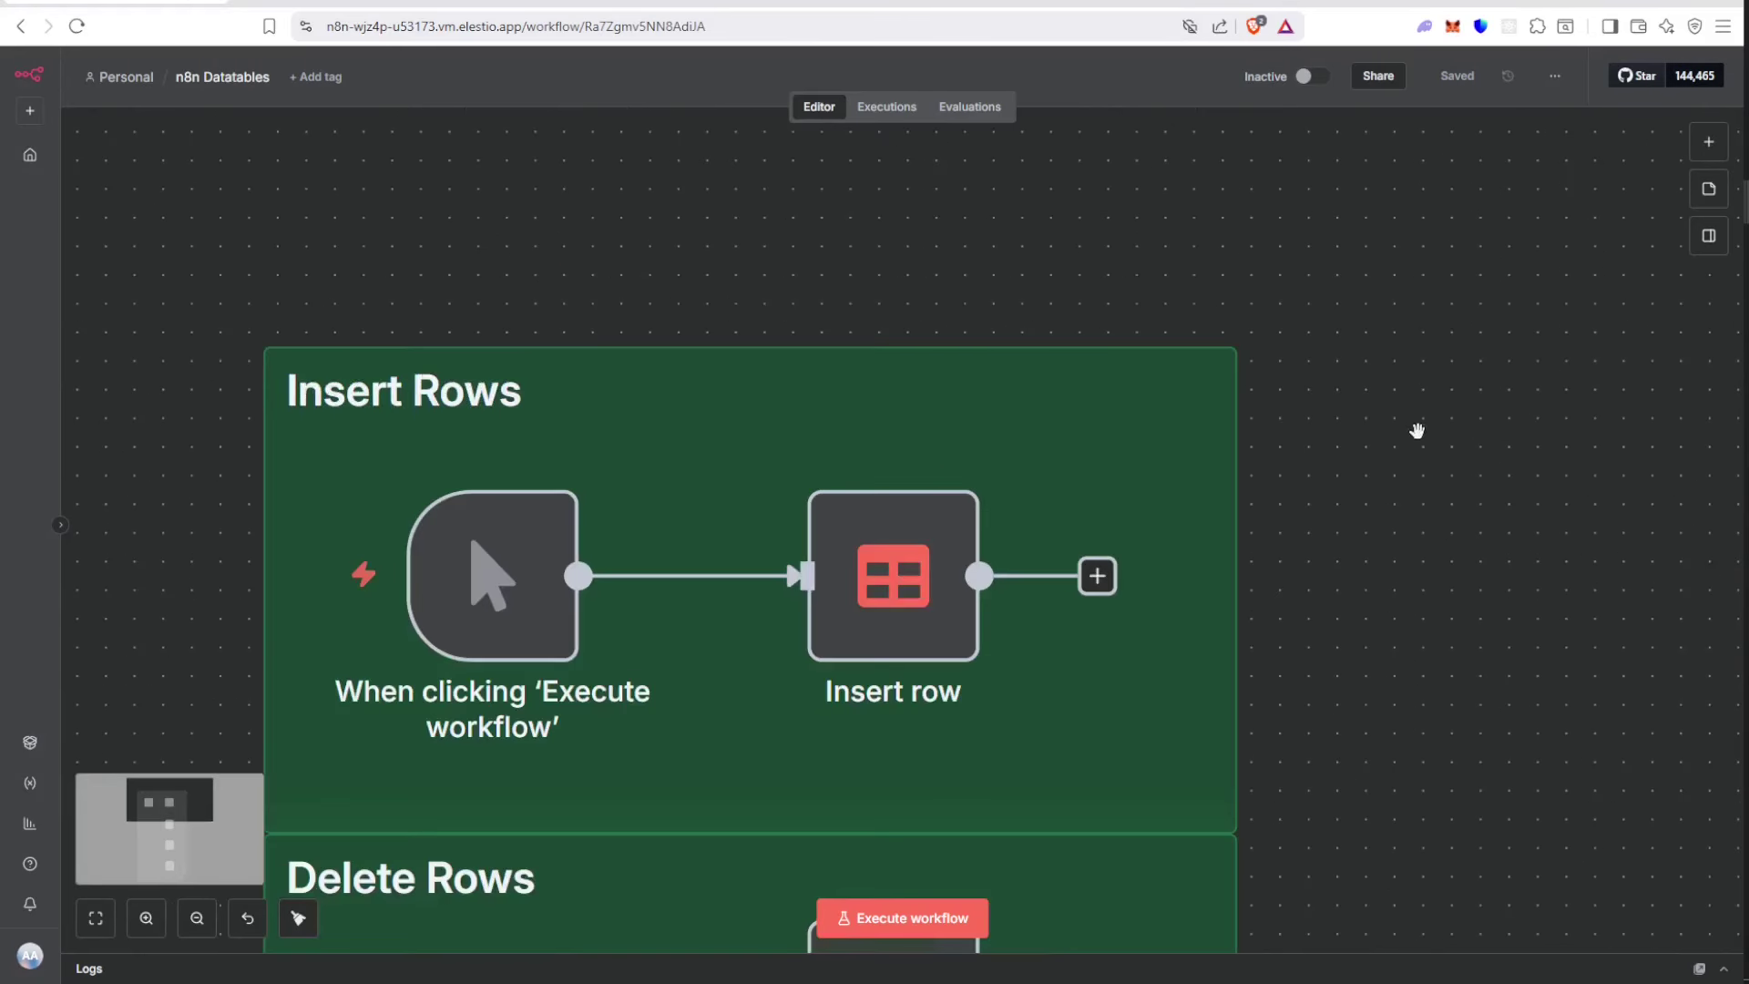
scroll(1285, 422, "left", 3)
scroll(1467, 390, "down", 2)
mouse_move(1144, 406)
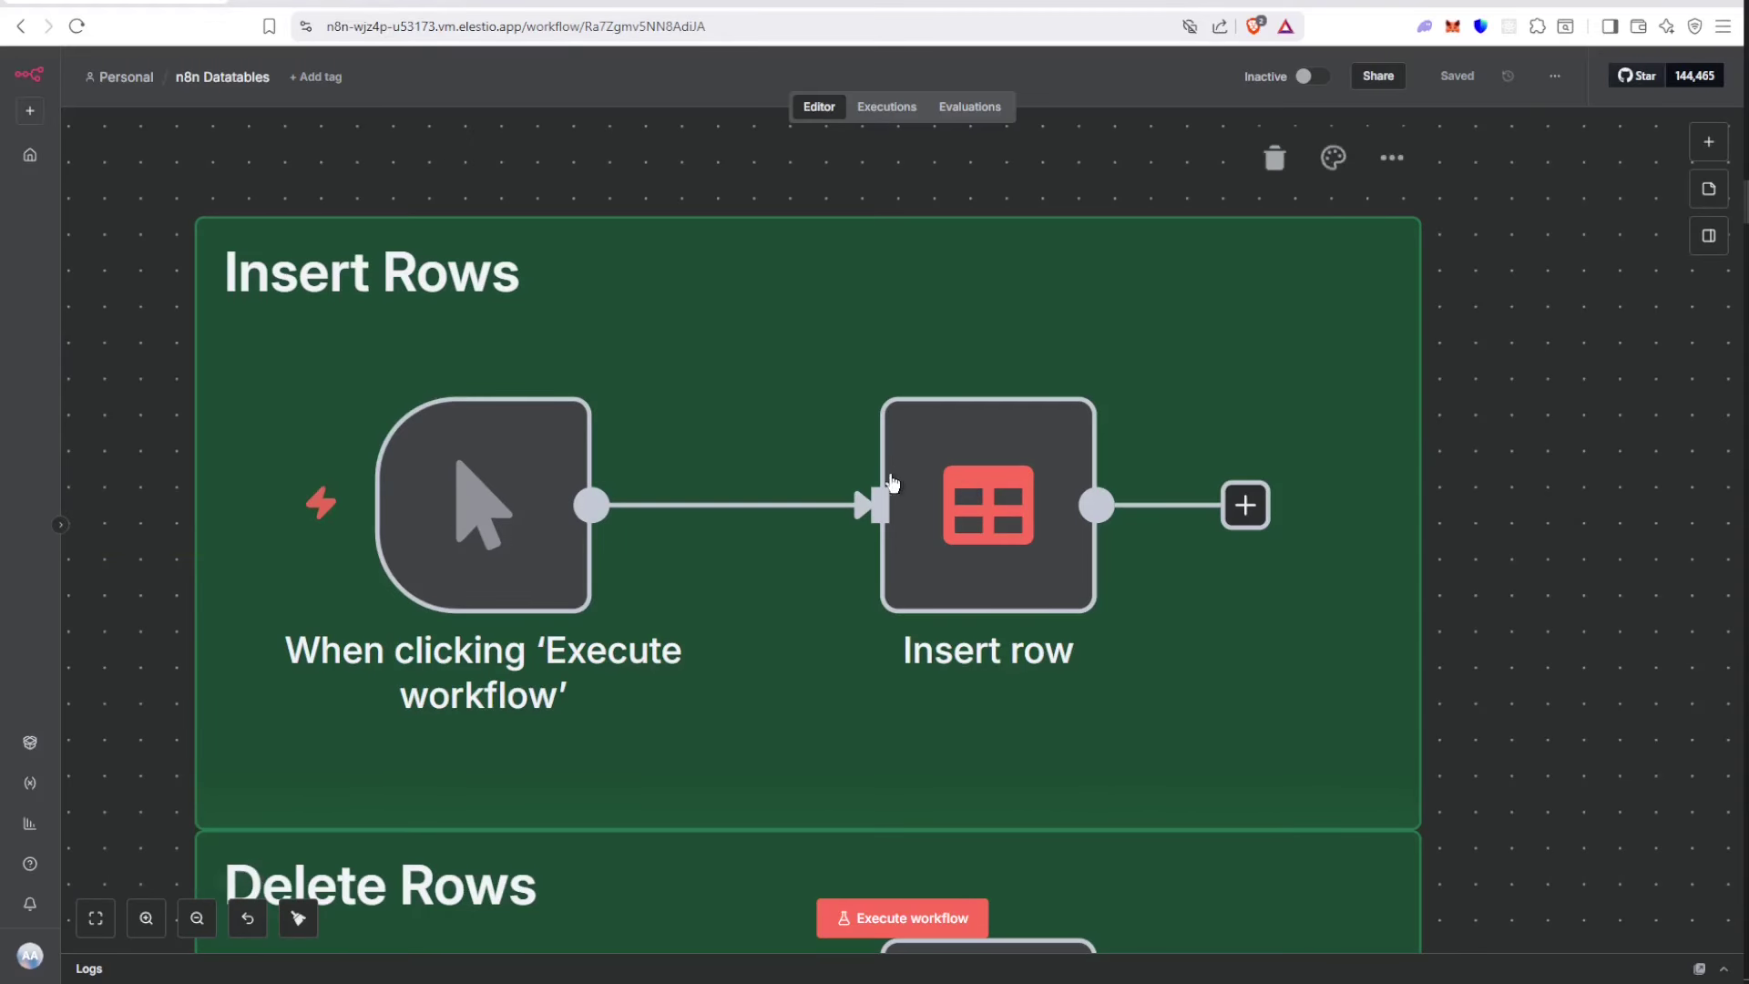
left_click(1006, 529)
double_click(1006, 529)
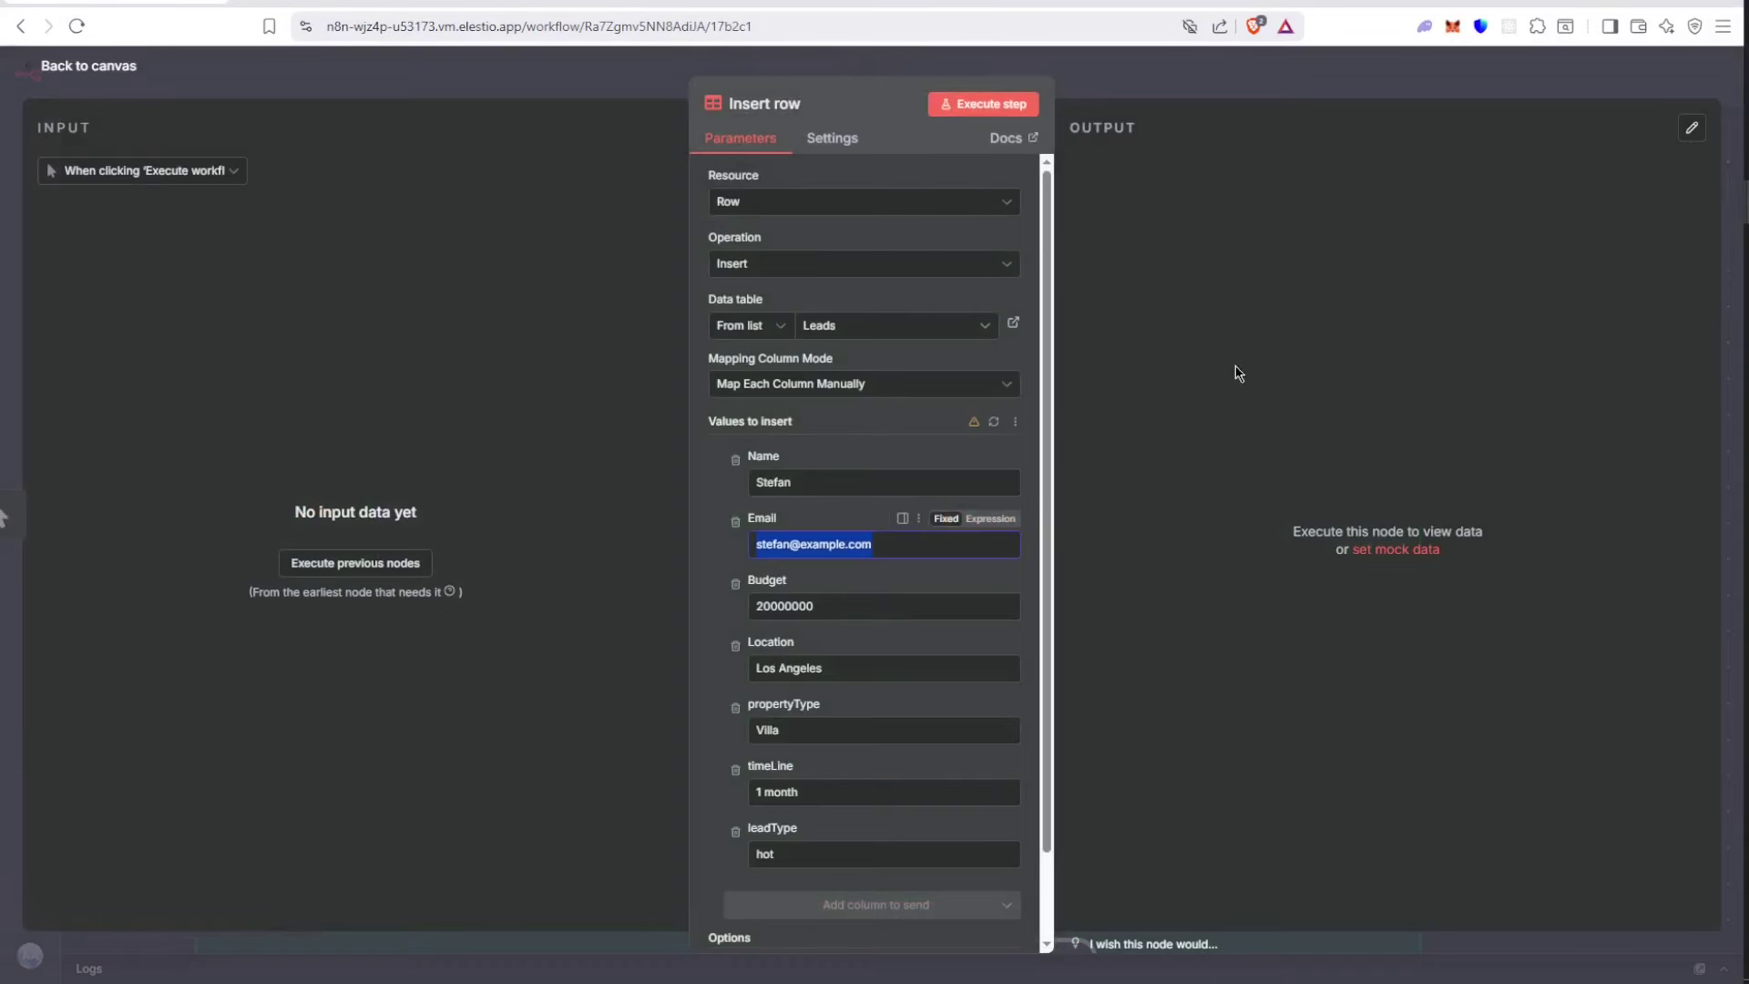
Refresh the column list of the values to insert so it includes date, and review the values already filled in
left_click(1211, 360)
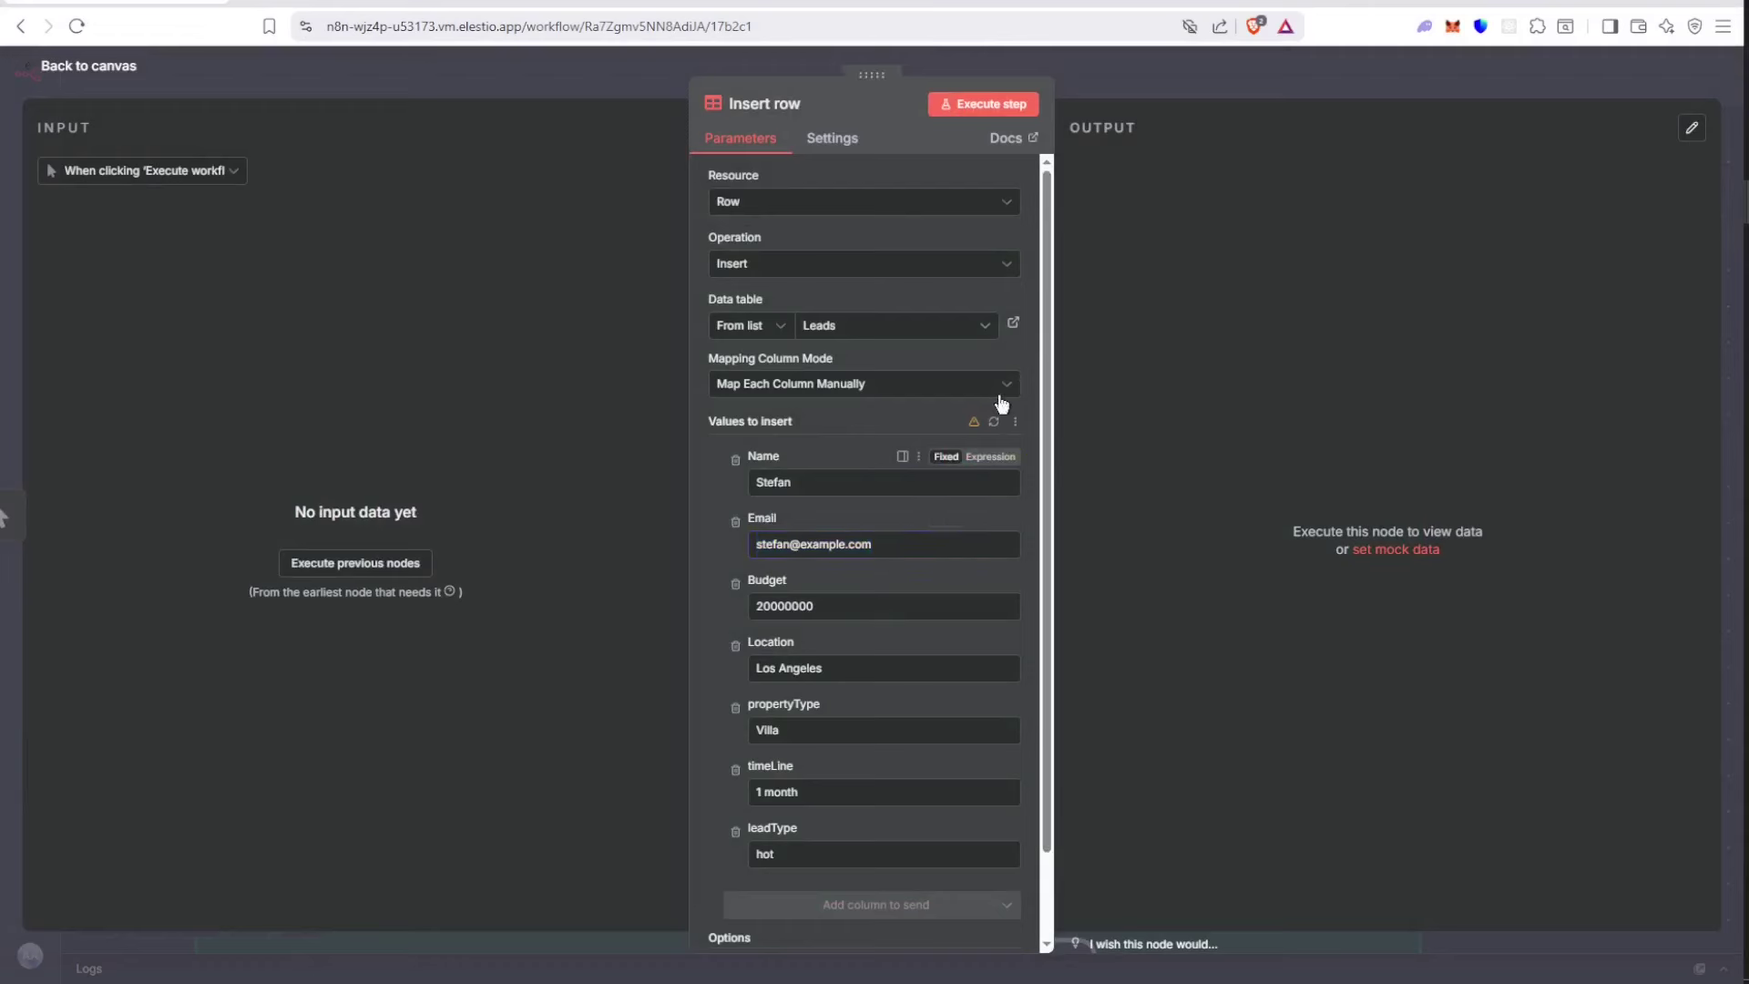
left_click(995, 425)
scroll(996, 483, "down", 3)
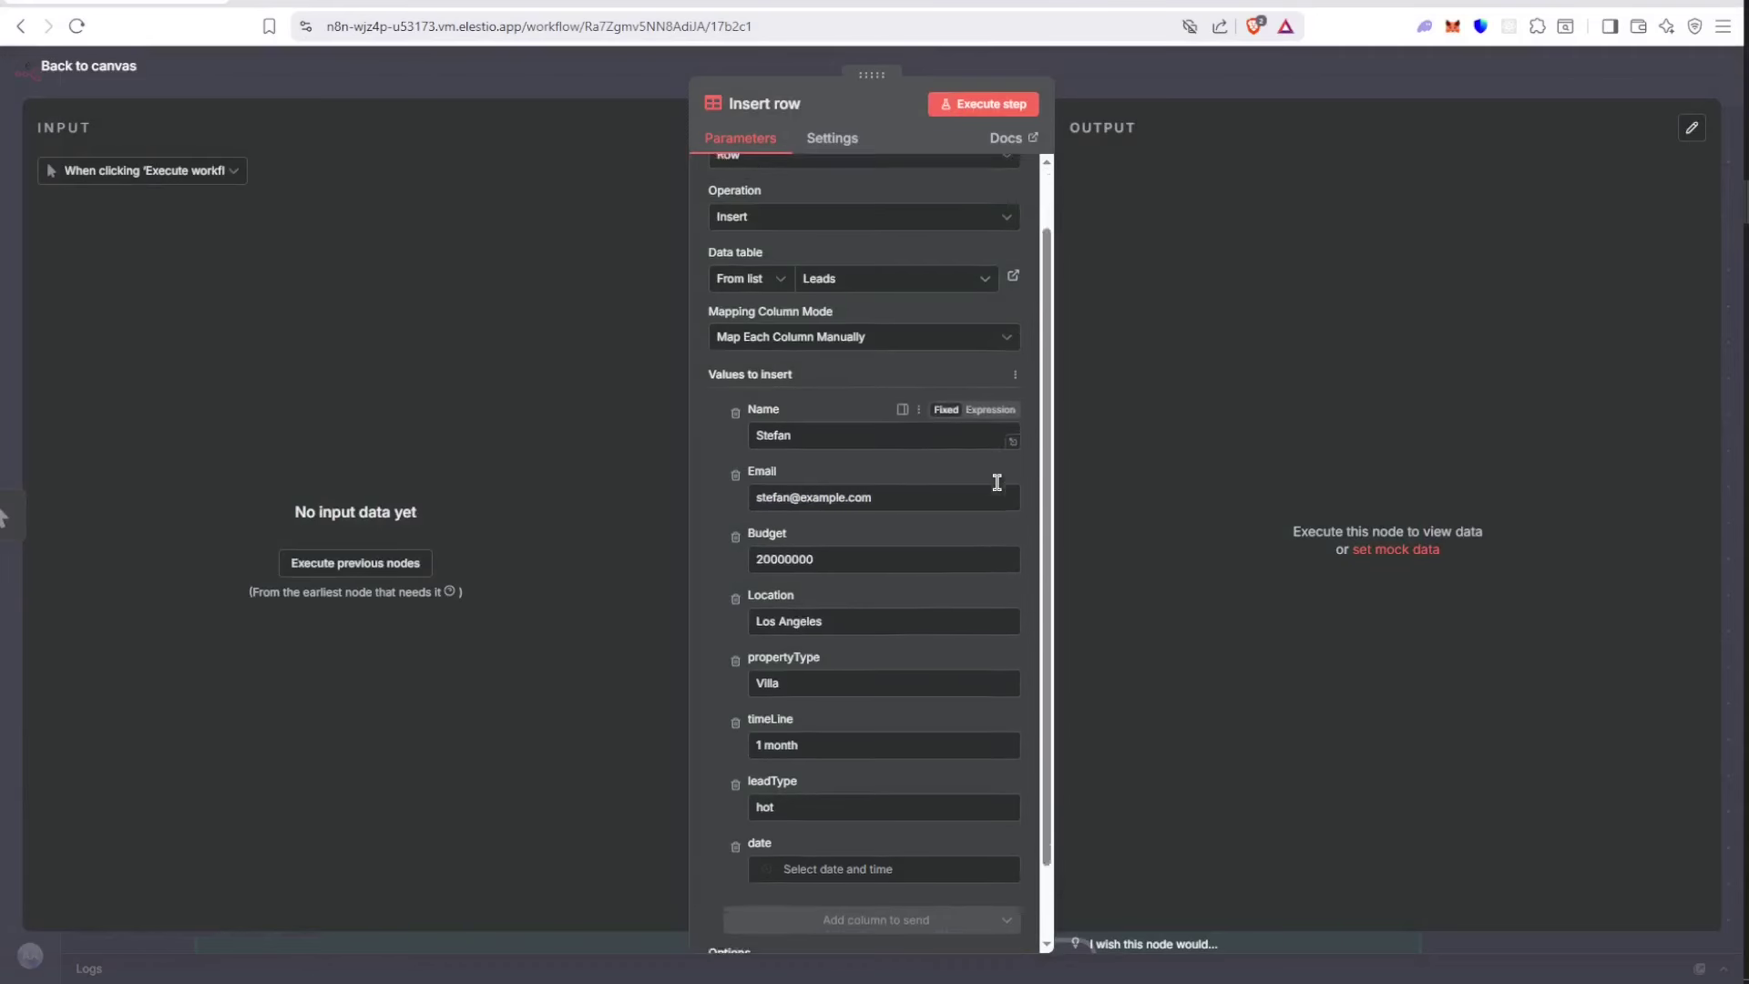
left_click(813, 326)
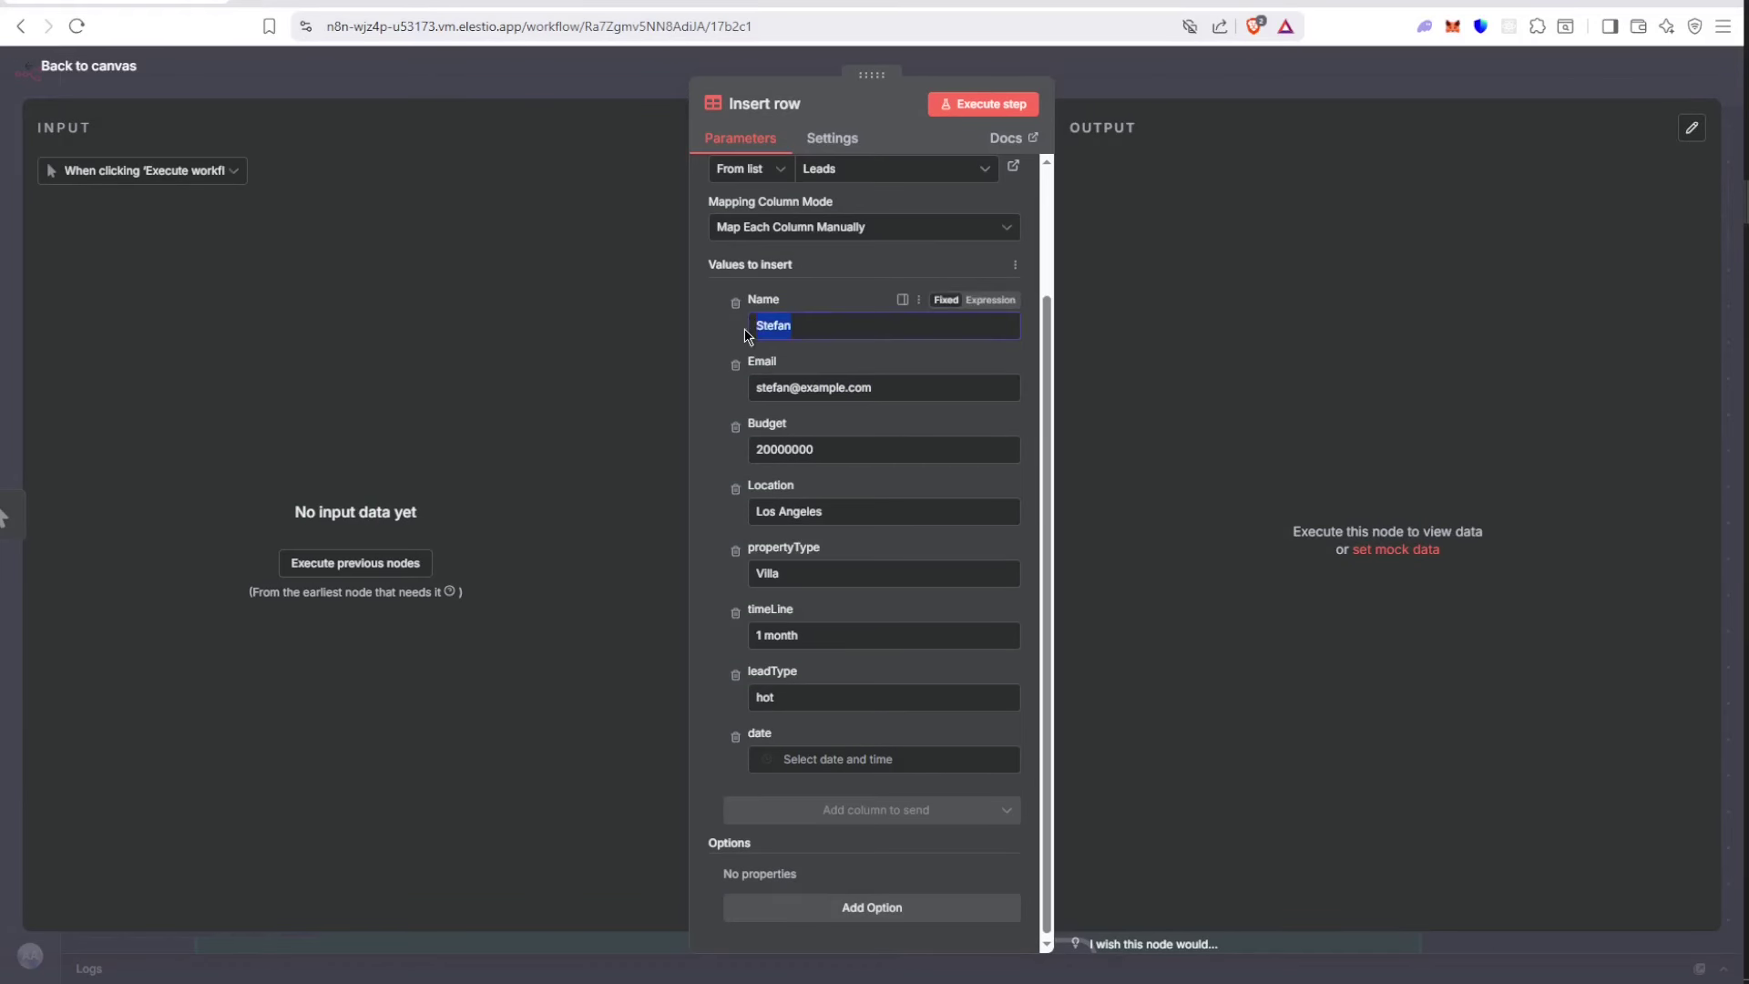
left_click_drag(894, 386, 751, 394)
left_click_drag(839, 441, 742, 469)
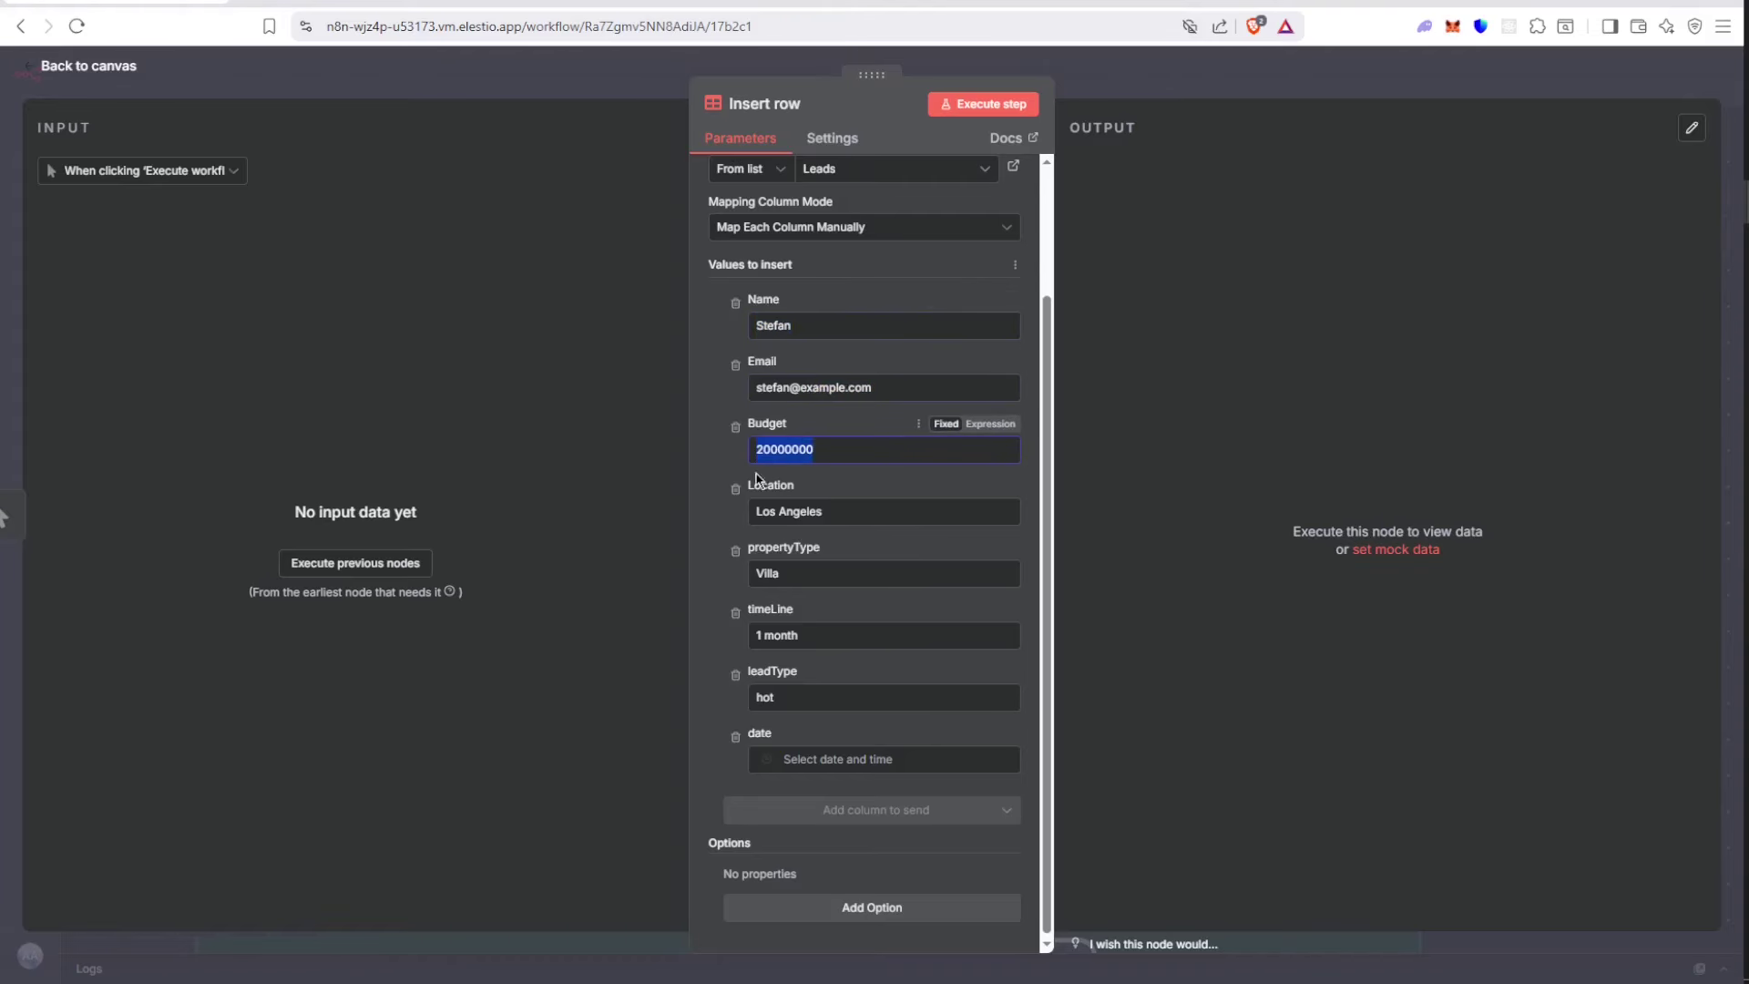
left_click_drag(822, 513, 743, 524)
left_click_drag(811, 575, 734, 586)
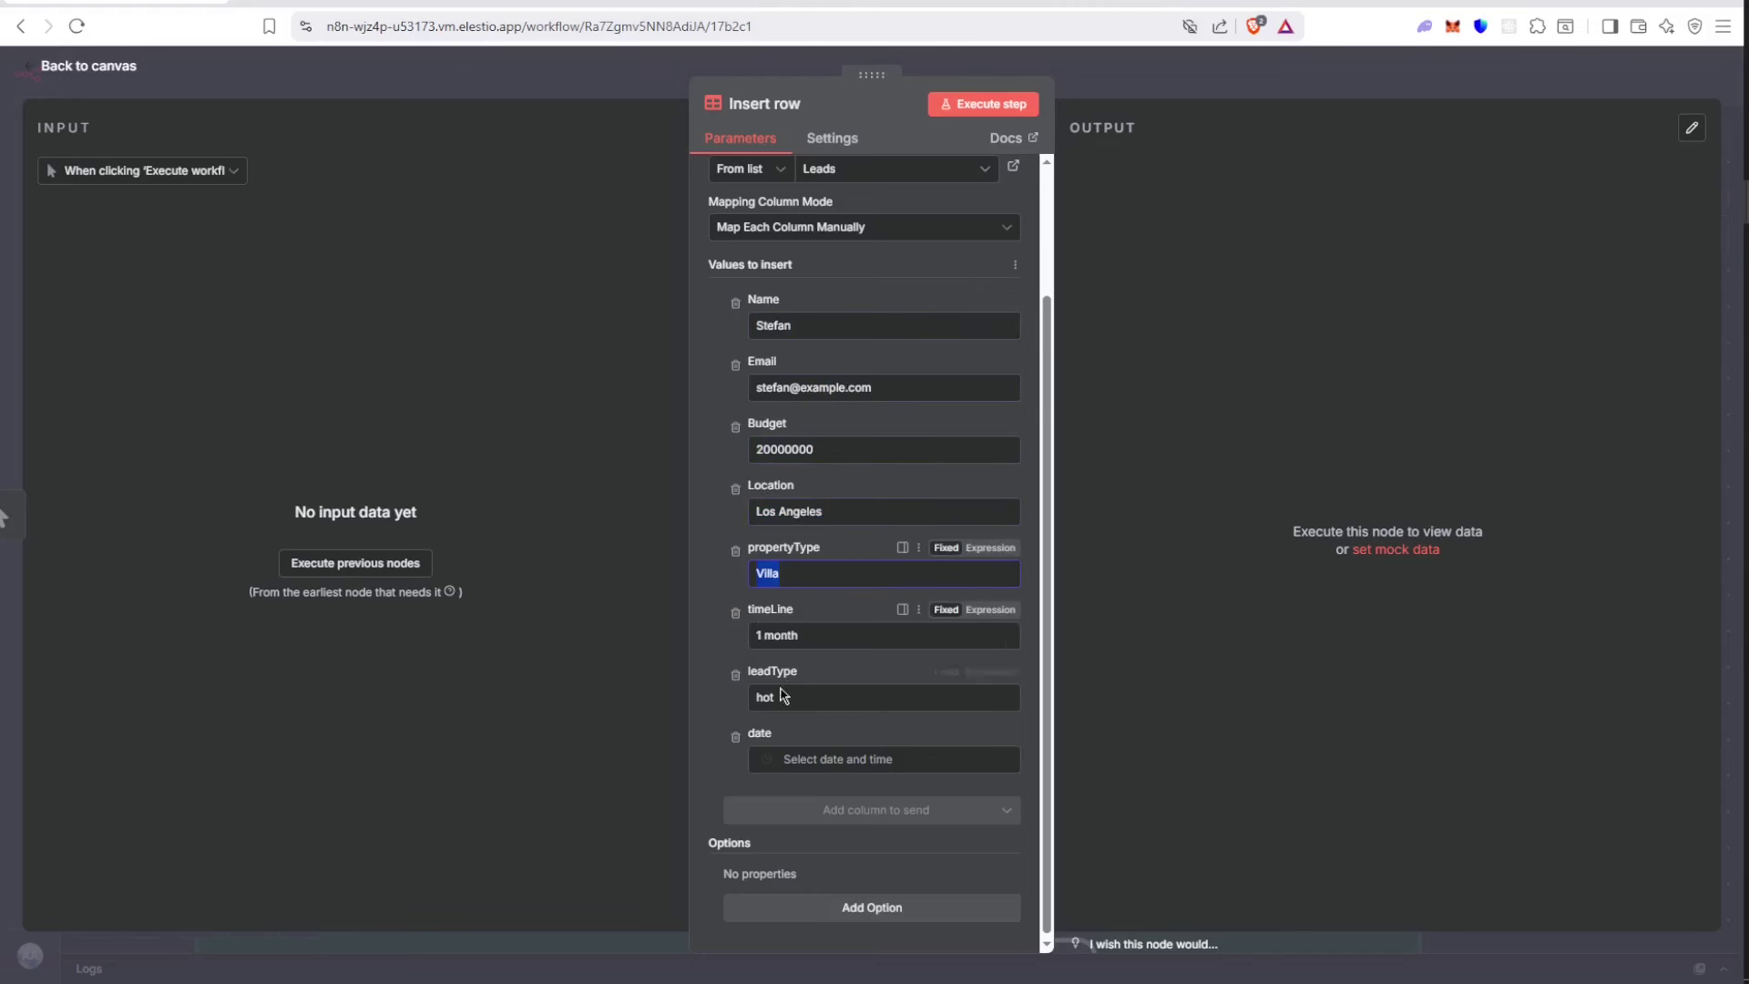
left_click(818, 762)
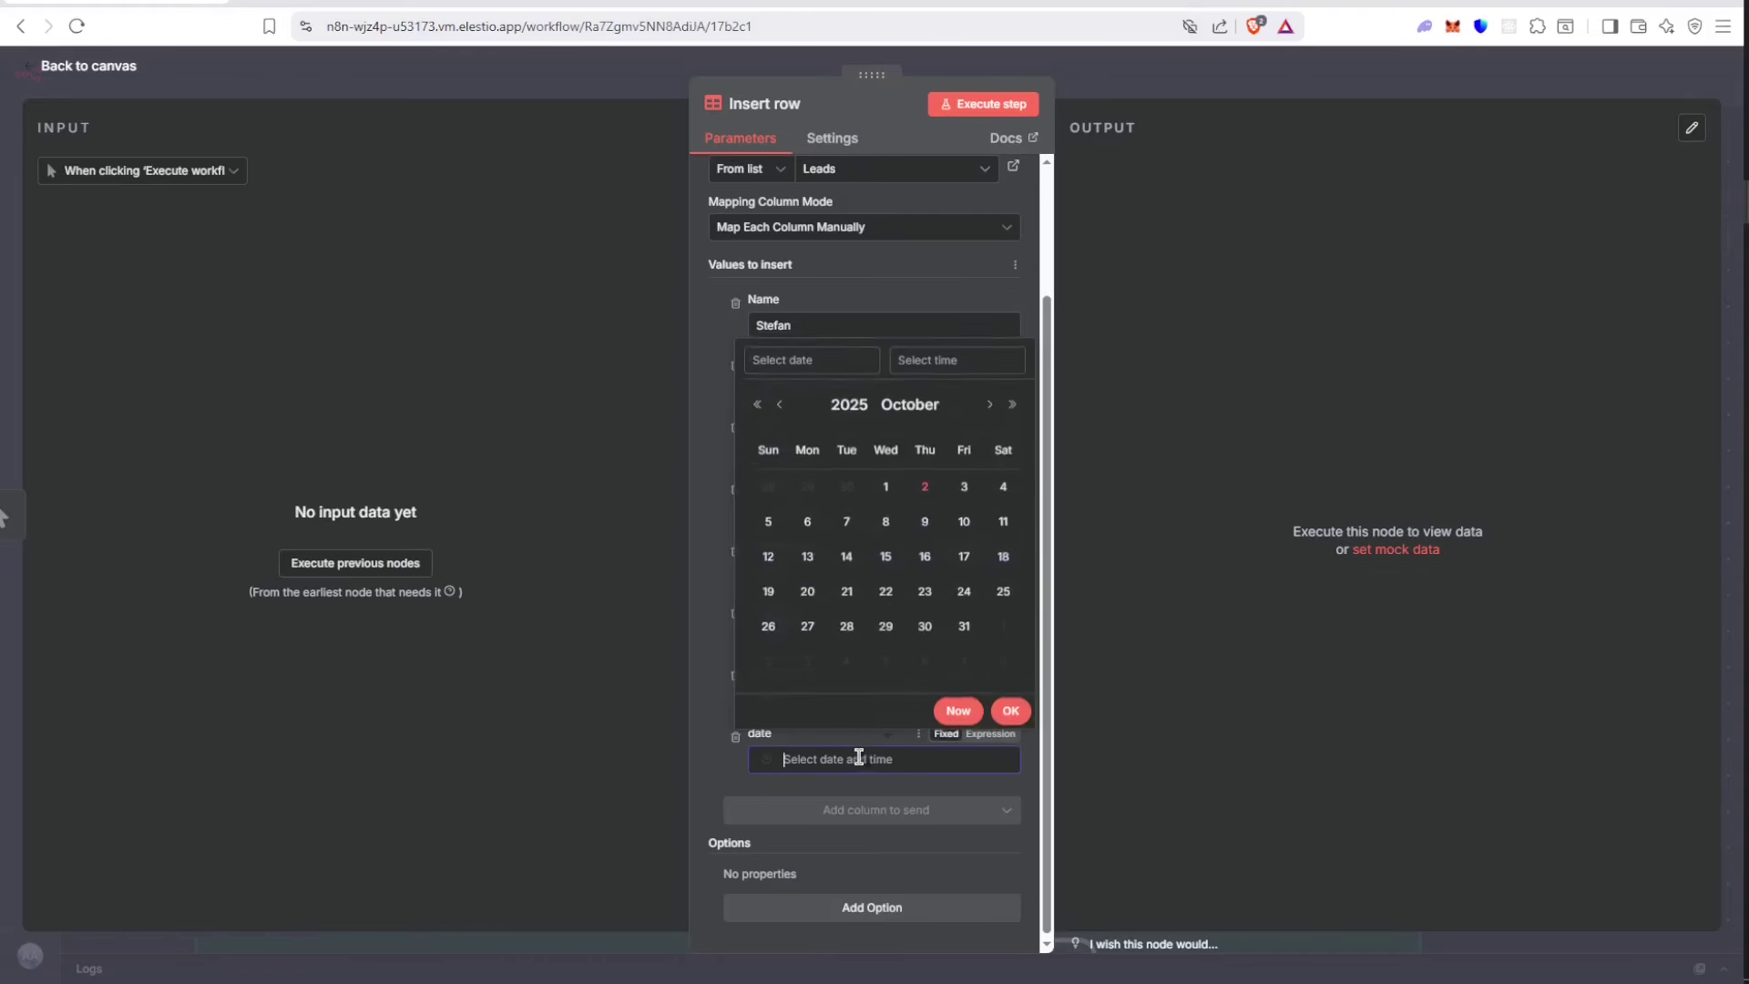
left_click(910, 592)
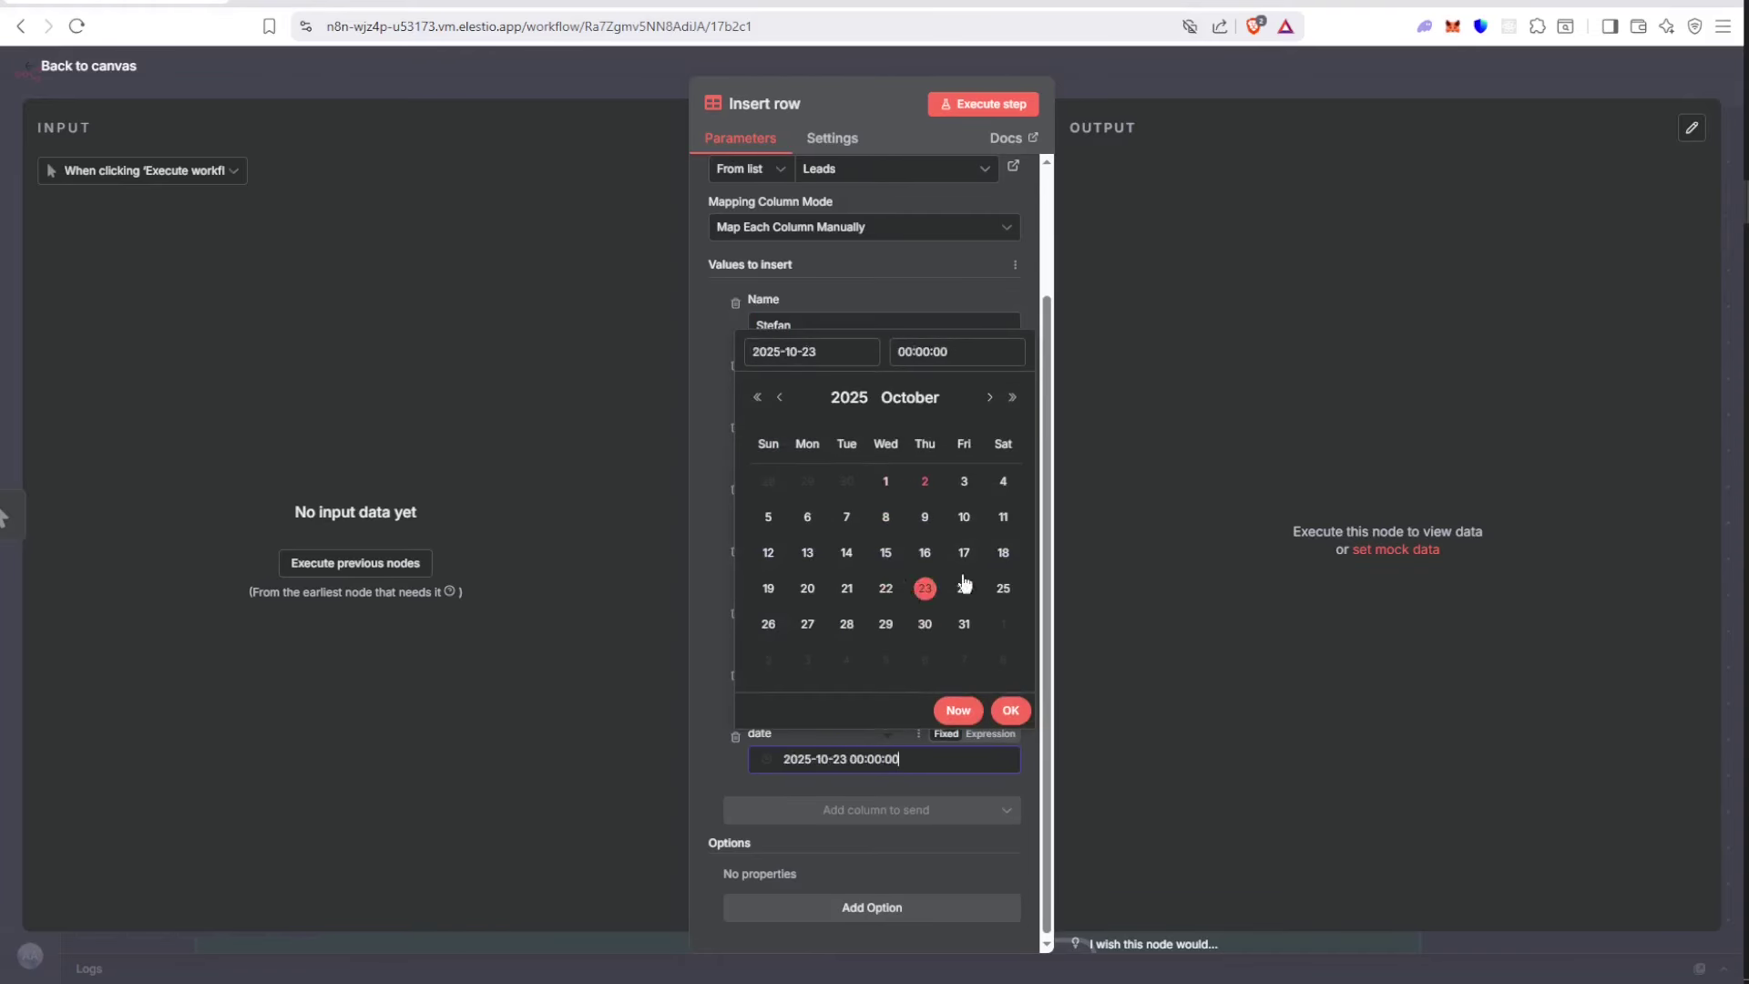
double_click(951, 347)
left_click(1010, 710)
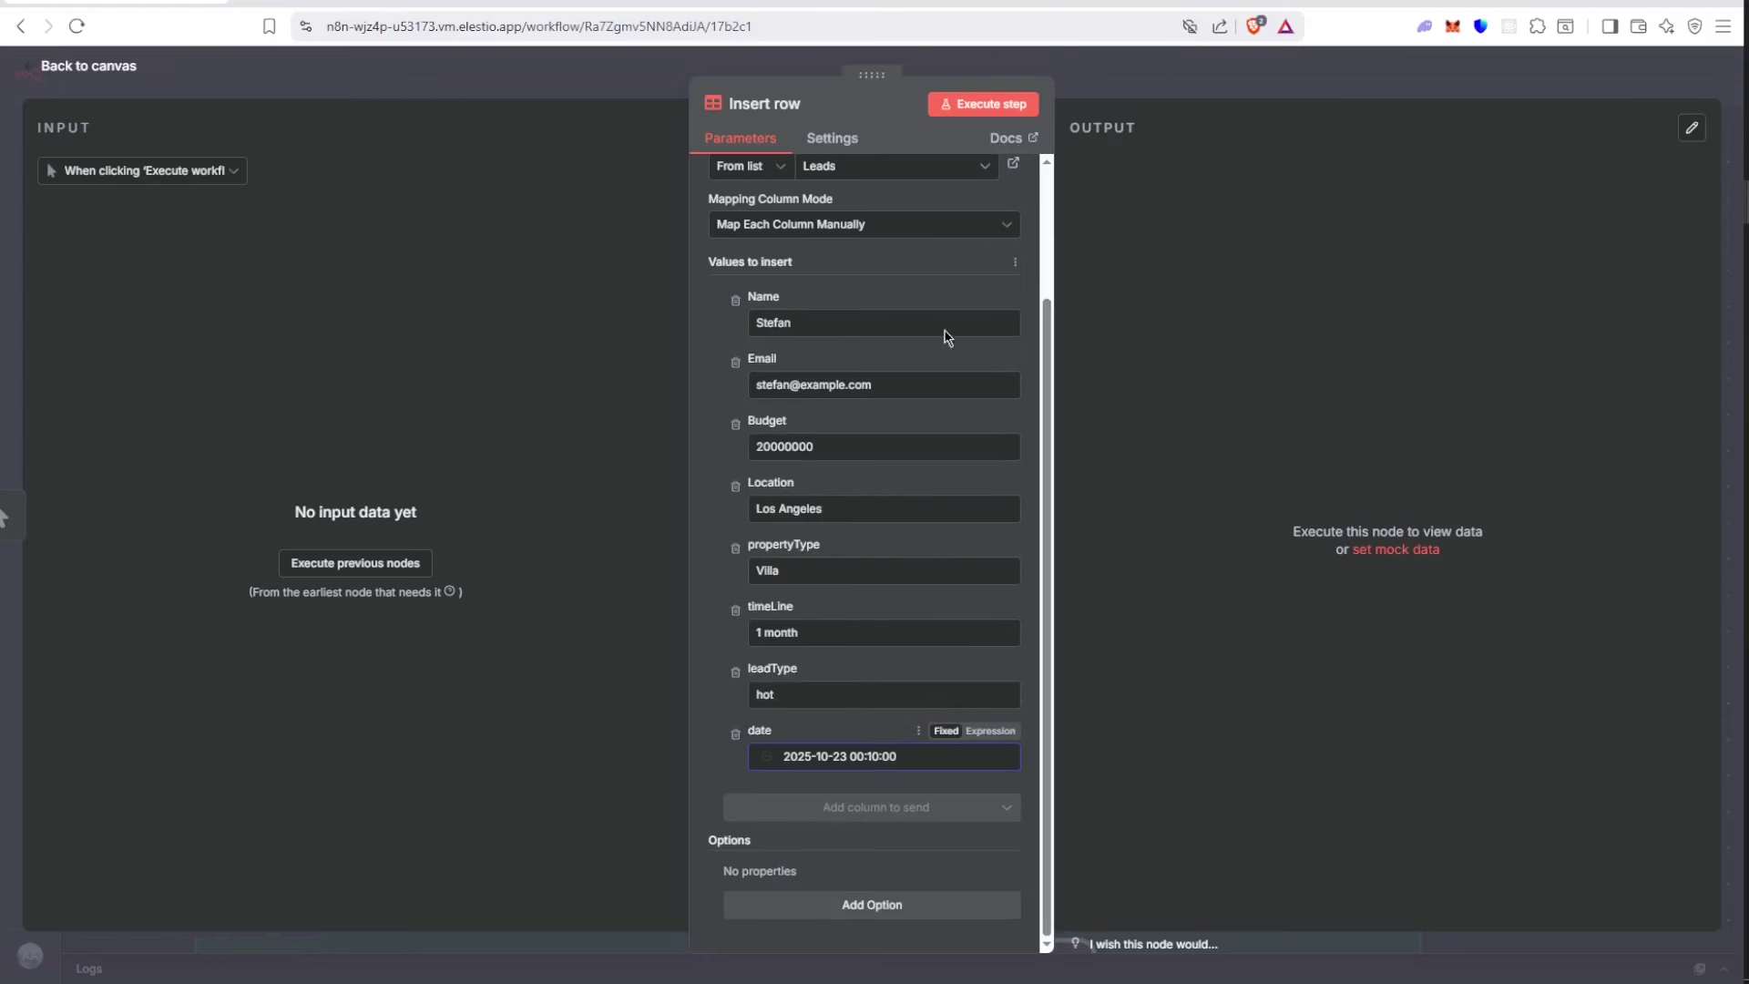
scroll(911, 274, "up", 3)
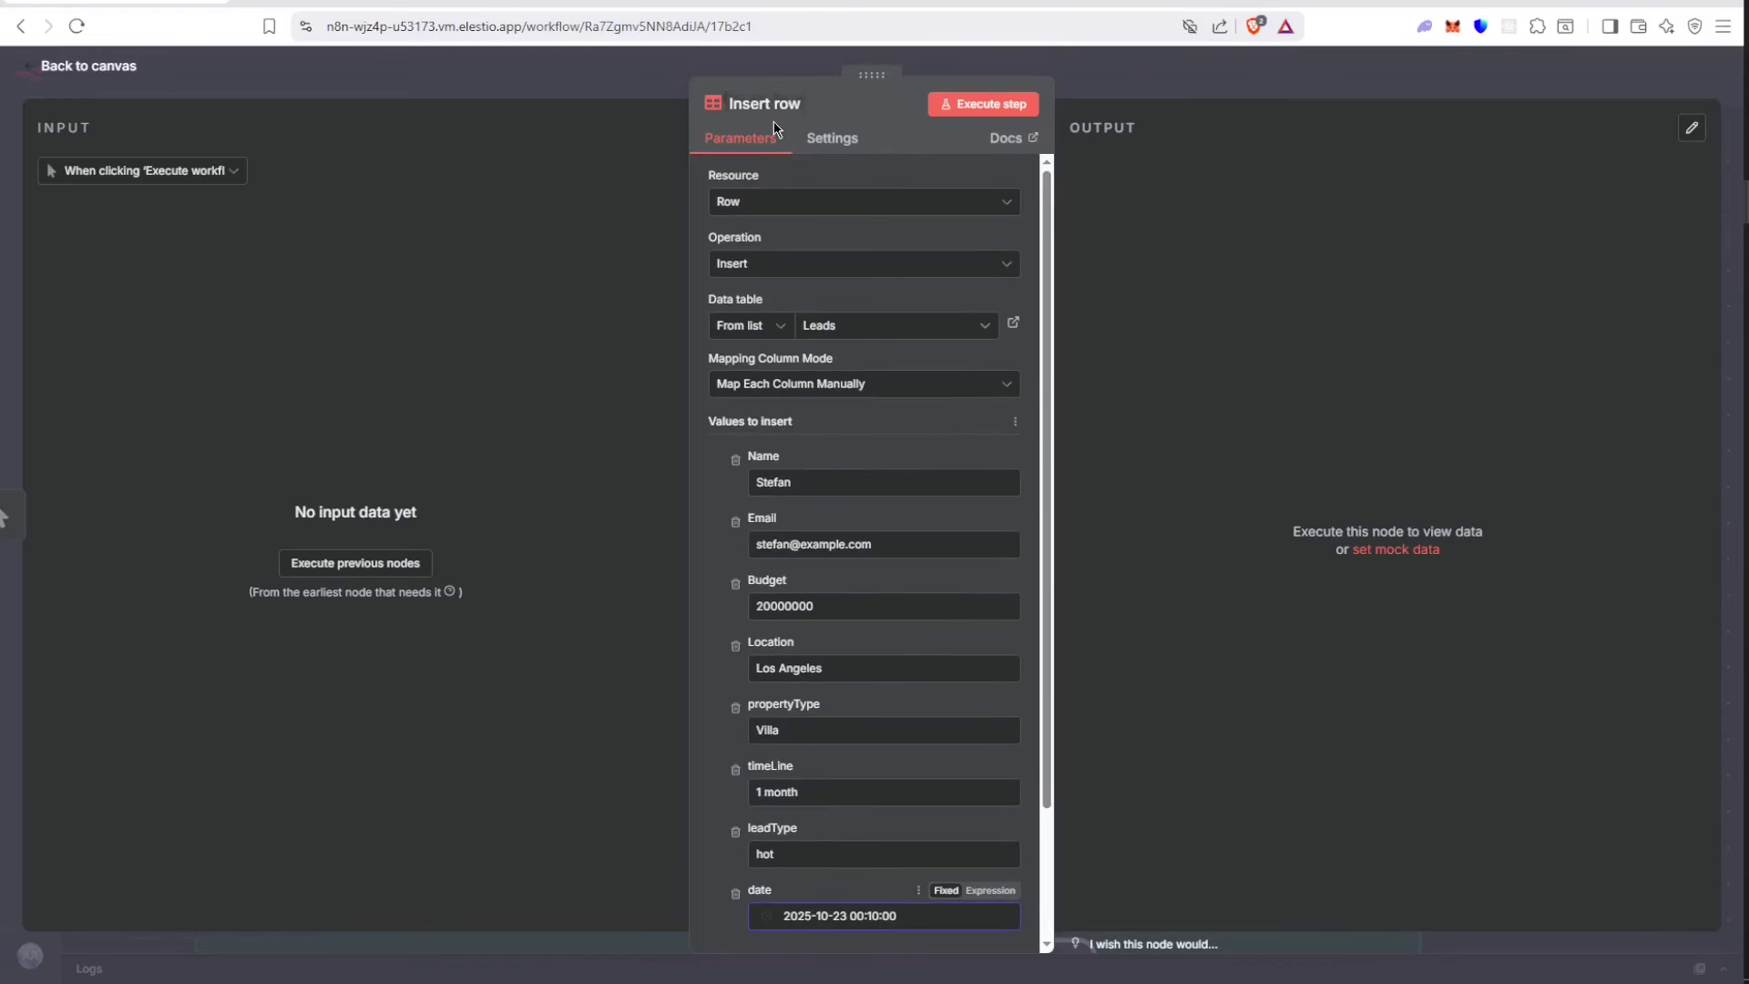
Check the Insert row node's data table choice, and execute the workflow from the canvas to insert the lead
left_click(872, 326)
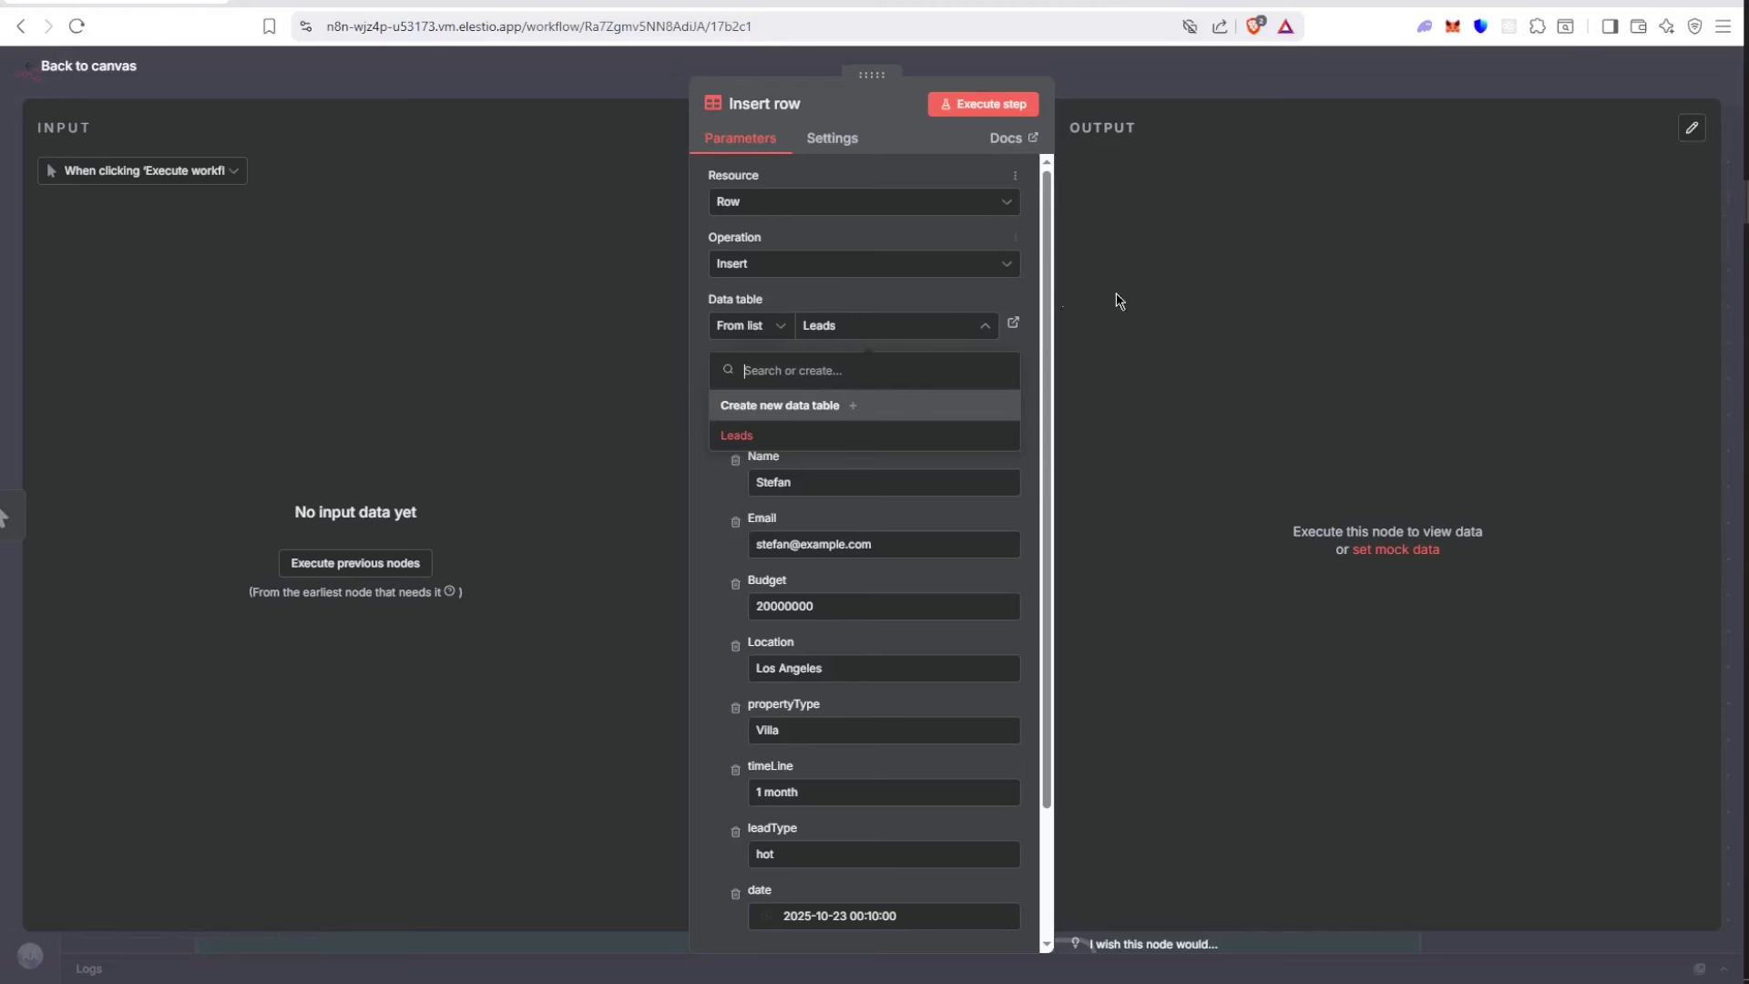
left_click(1175, 301)
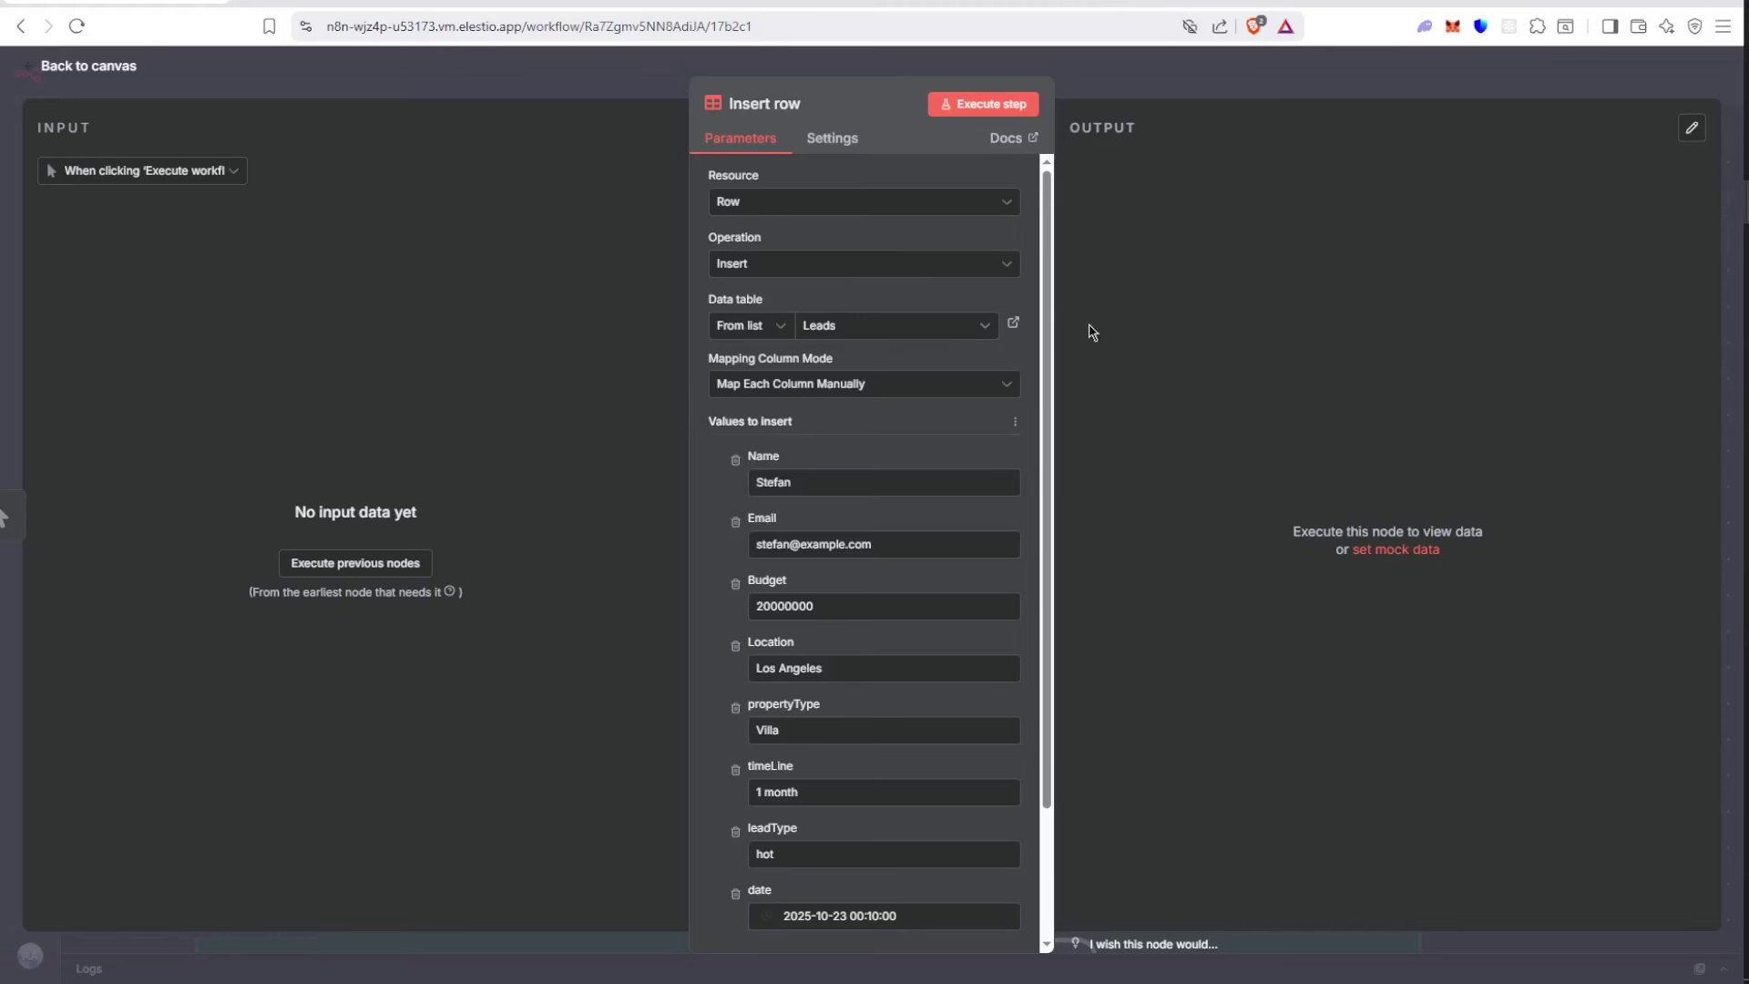
left_click(331, 3)
key("ctrl+shift+Tab")
scroll(934, 400, "down", 1)
scroll(938, 397, "up", 1)
left_click(1102, 89)
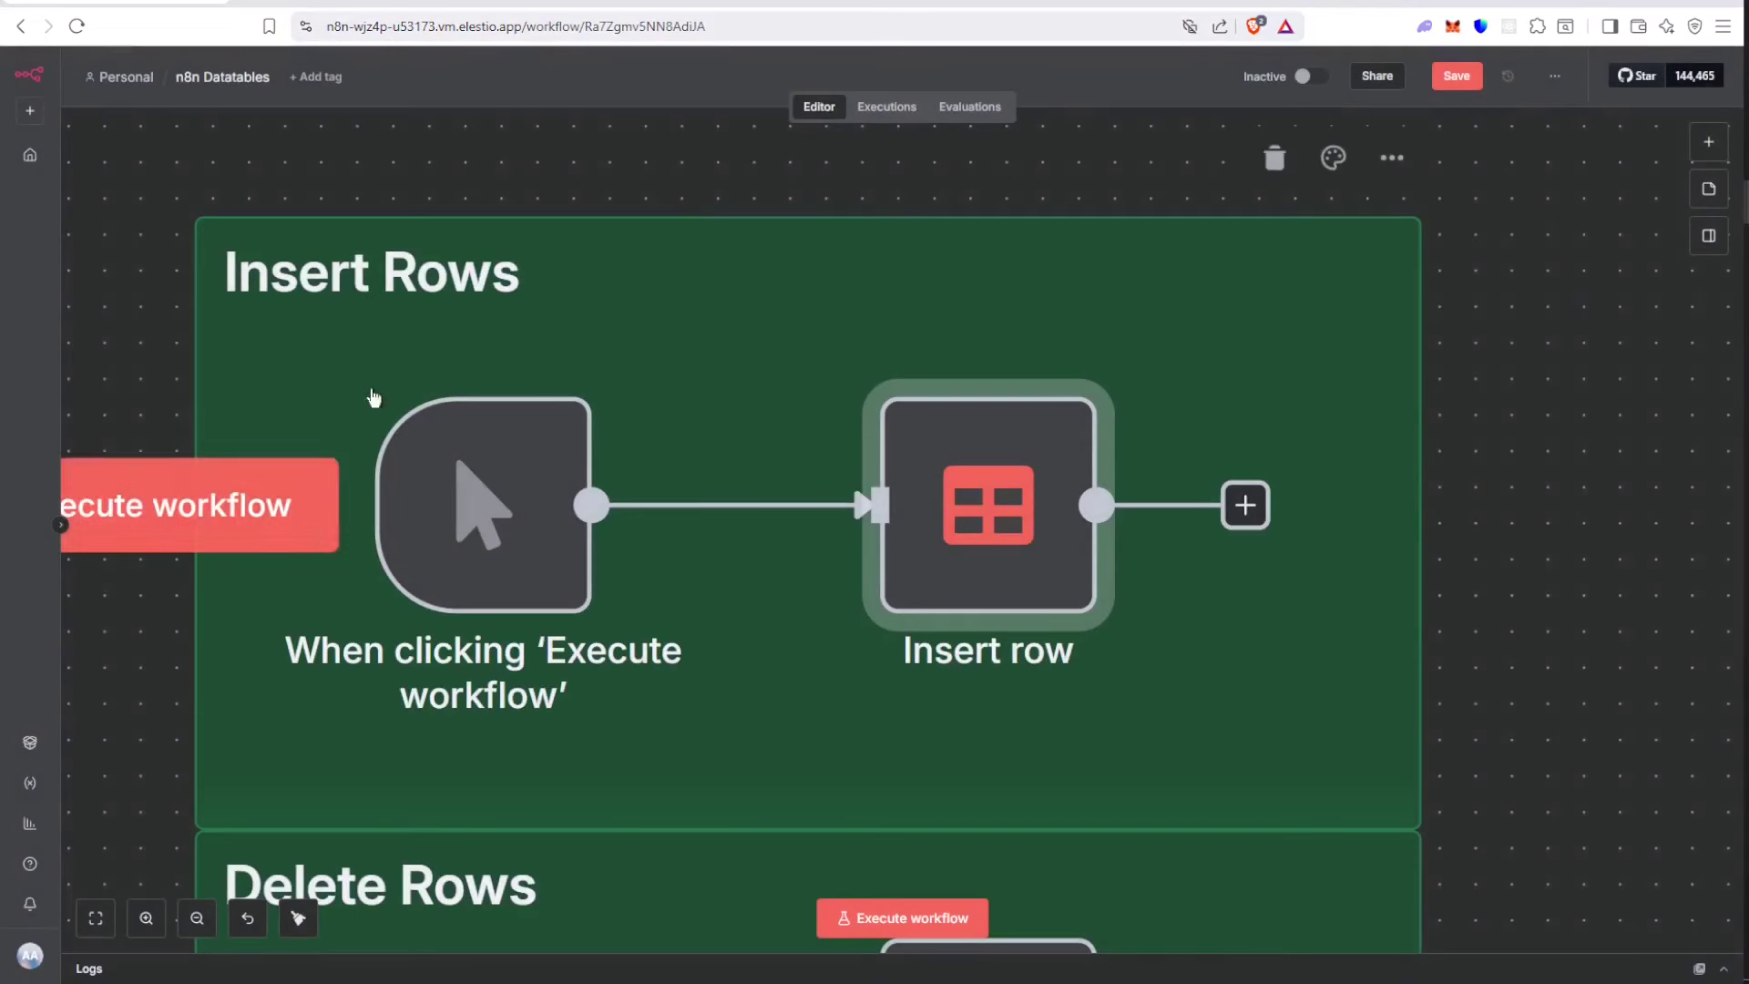
left_click(292, 490)
Reopen the Leads data table and examine the inserted row across all columns
key("ctrl+Tab")
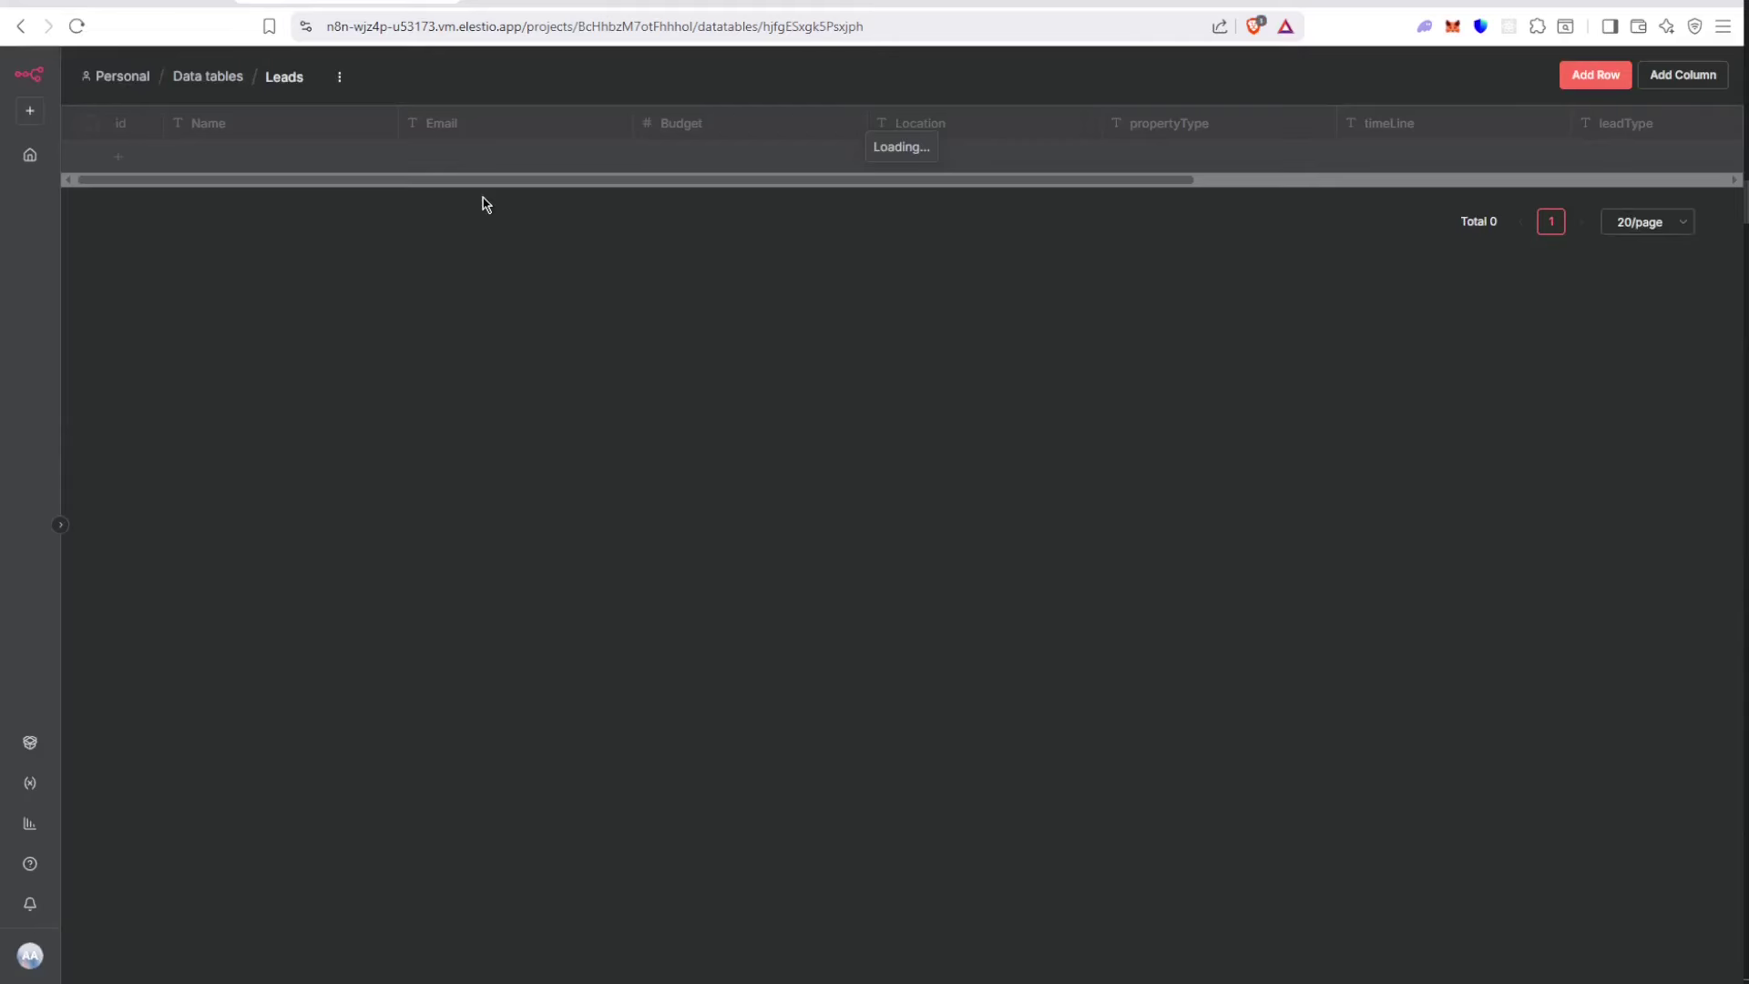
left_click_drag(507, 209, 975, 202)
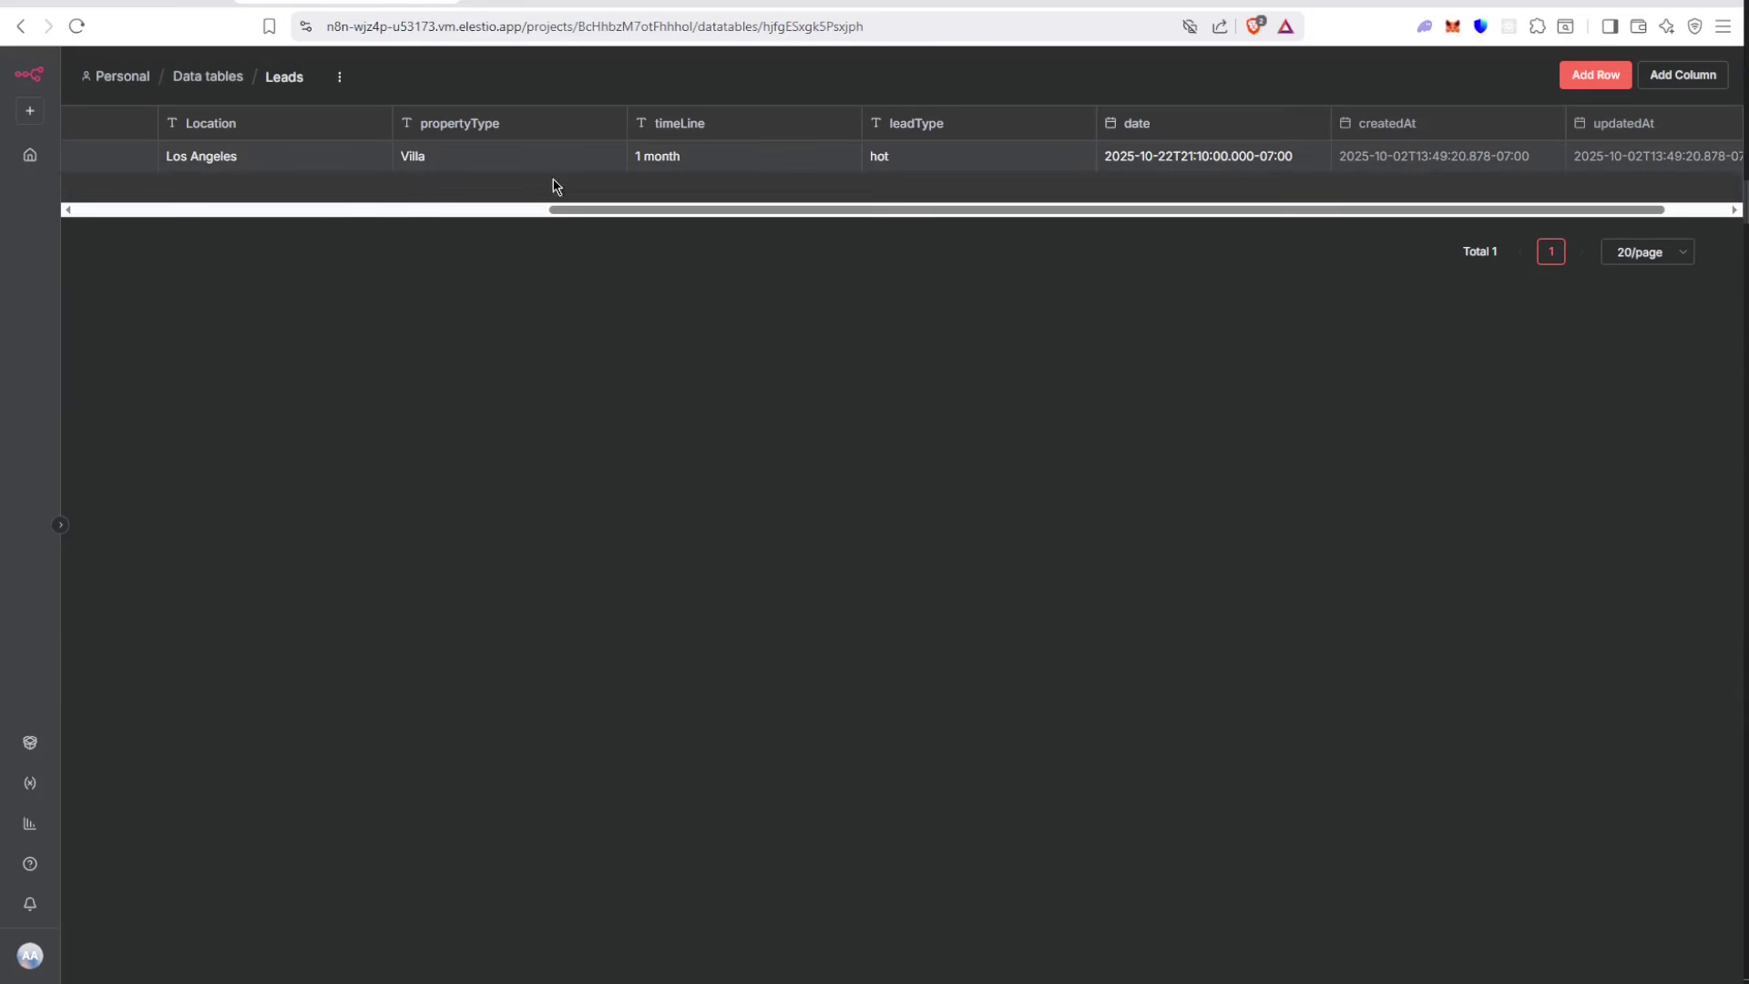
left_click_drag(617, 211, 76, 173)
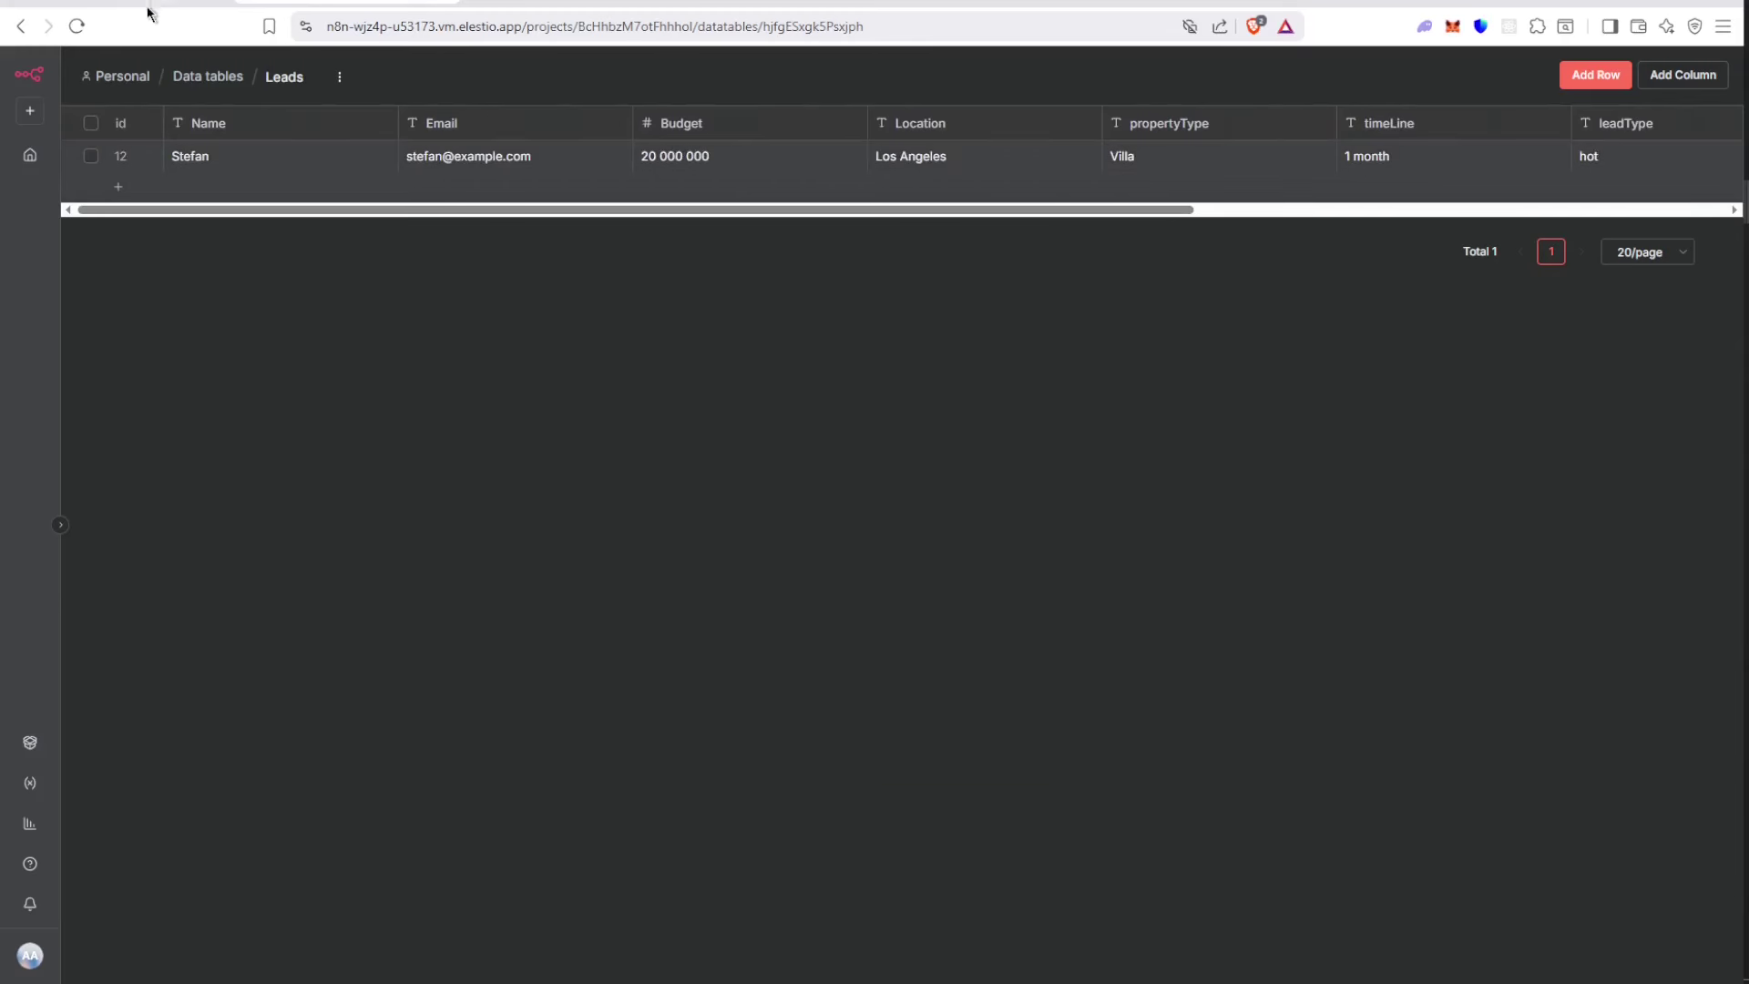
In the workflow, move the manual trigger into the Delete Rows section, reconnect it from Insert row to Delete row(s), and save
left_click(118, 4)
left_click(756, 507)
left_click_drag(499, 522, 469, 413)
scroll(452, 601, "down", 5)
scroll(457, 651, "down", 3)
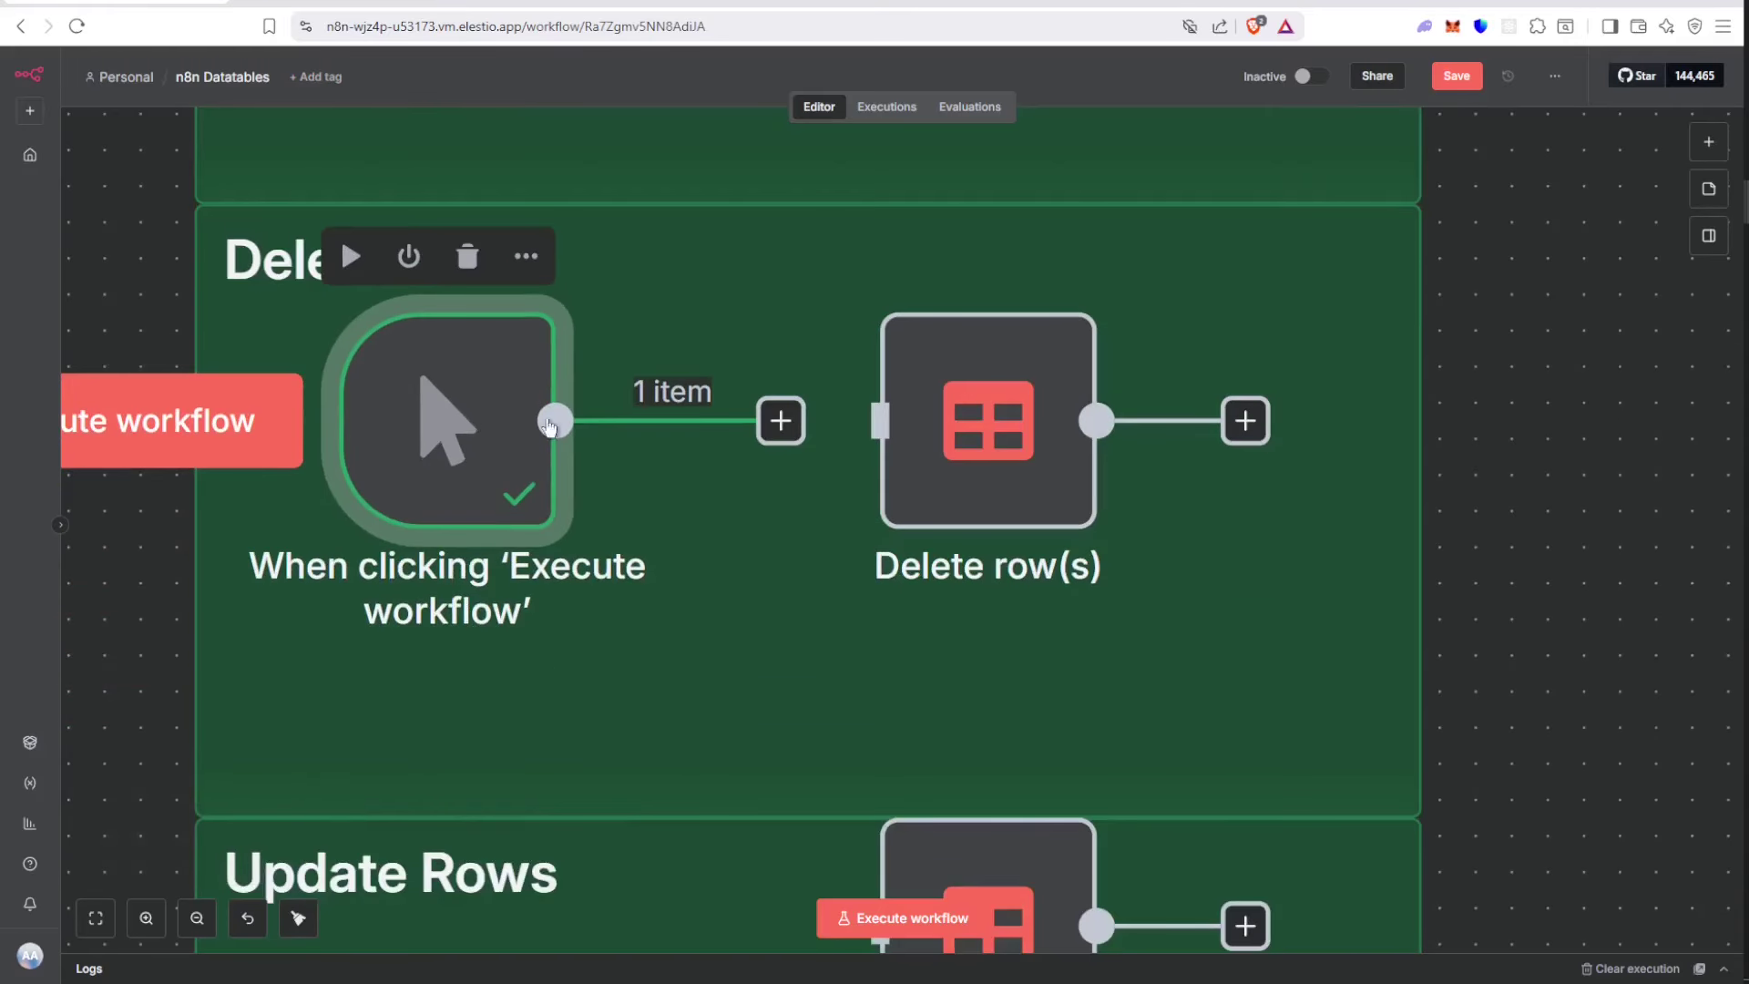
left_click_drag(780, 420, 880, 420)
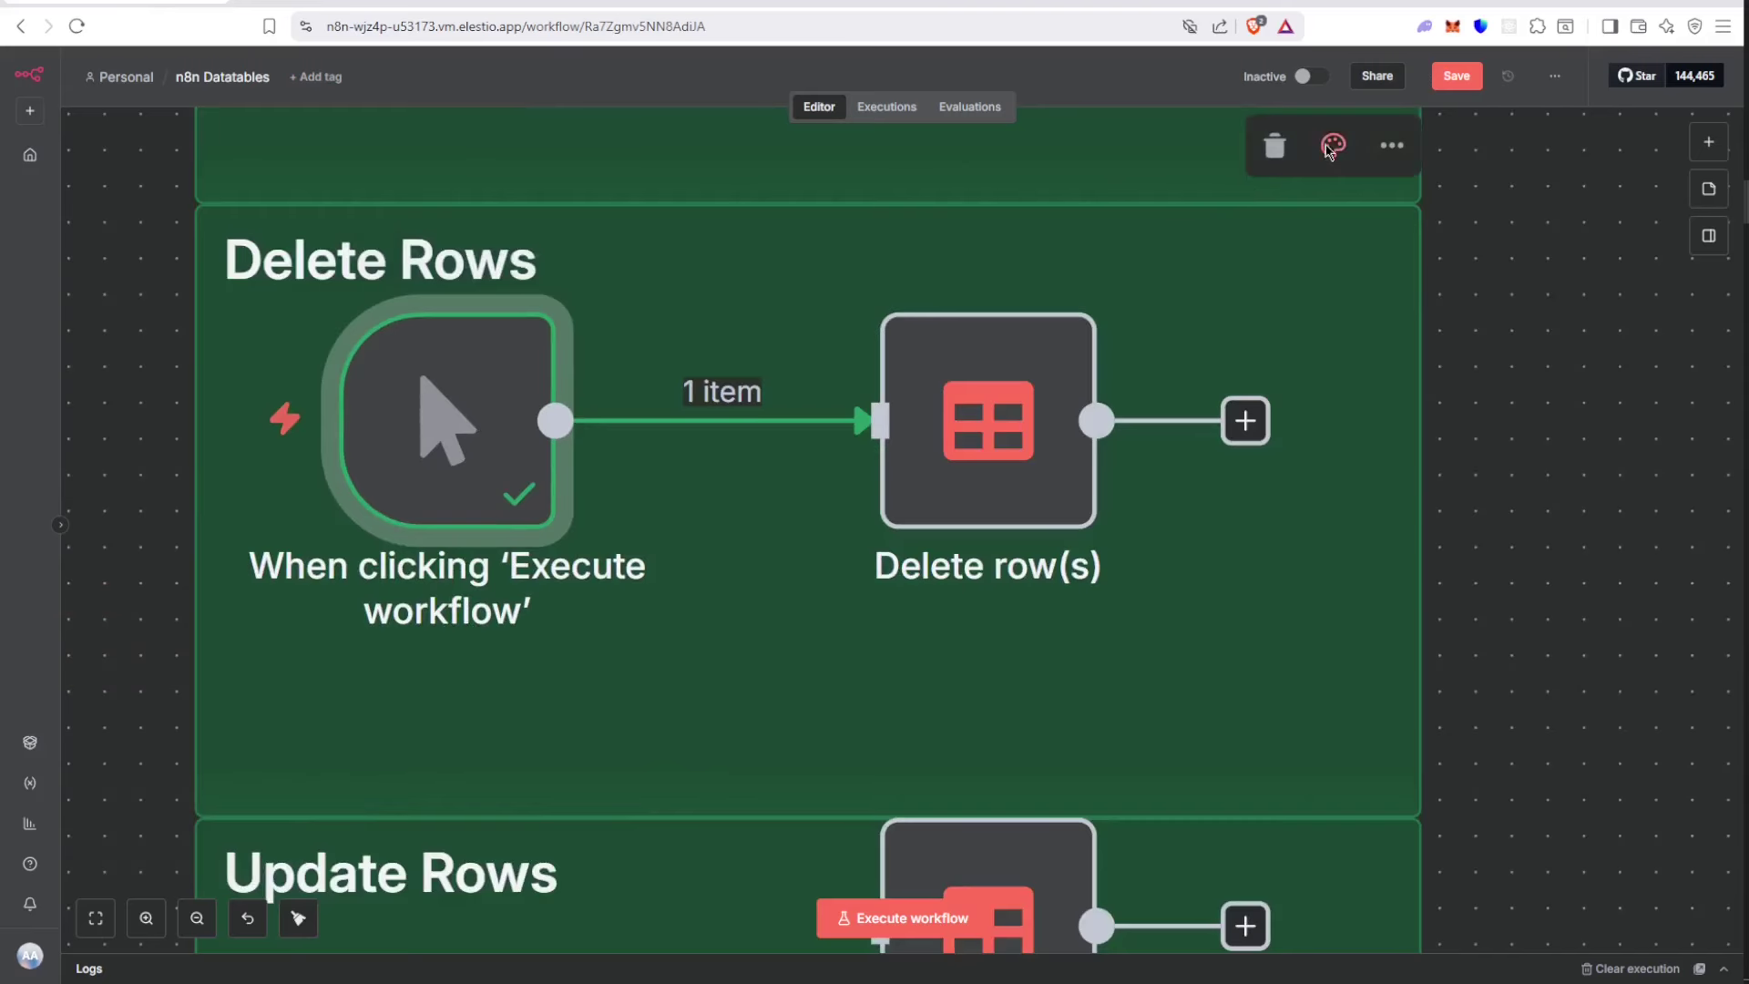
left_click(1453, 75)
Open the Delete row(s) node and examine its data table and Must Match options
left_click(1048, 421)
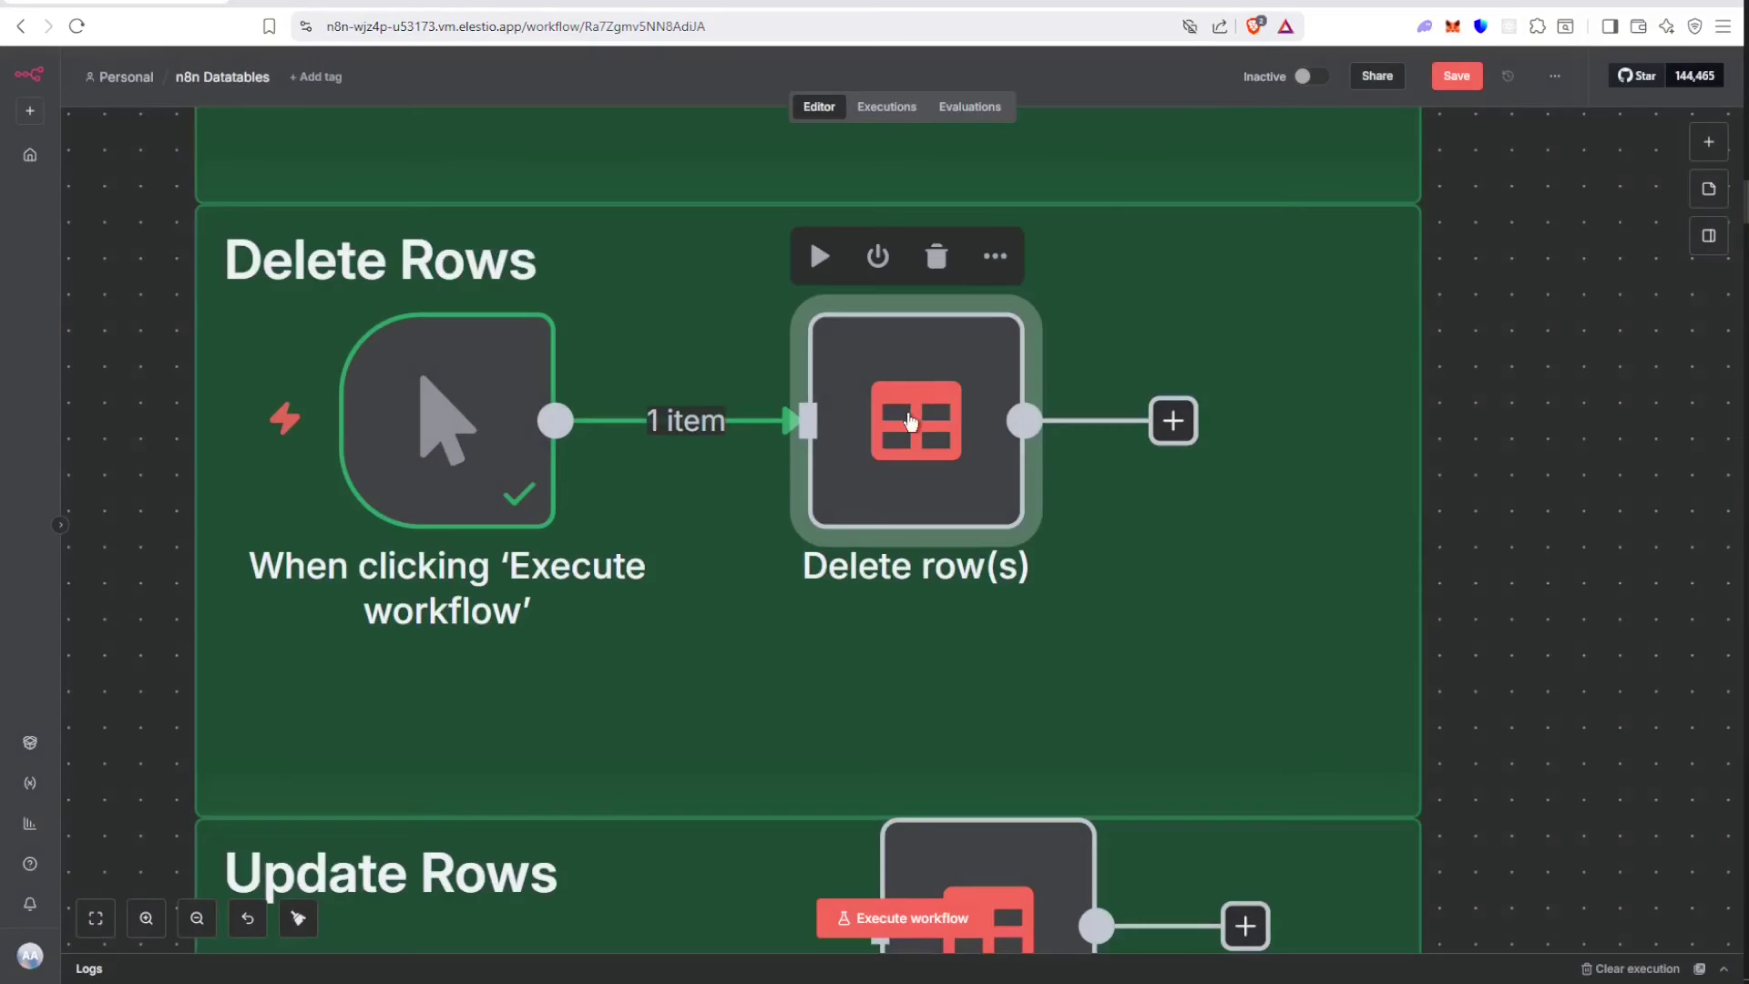
double_click(1047, 421)
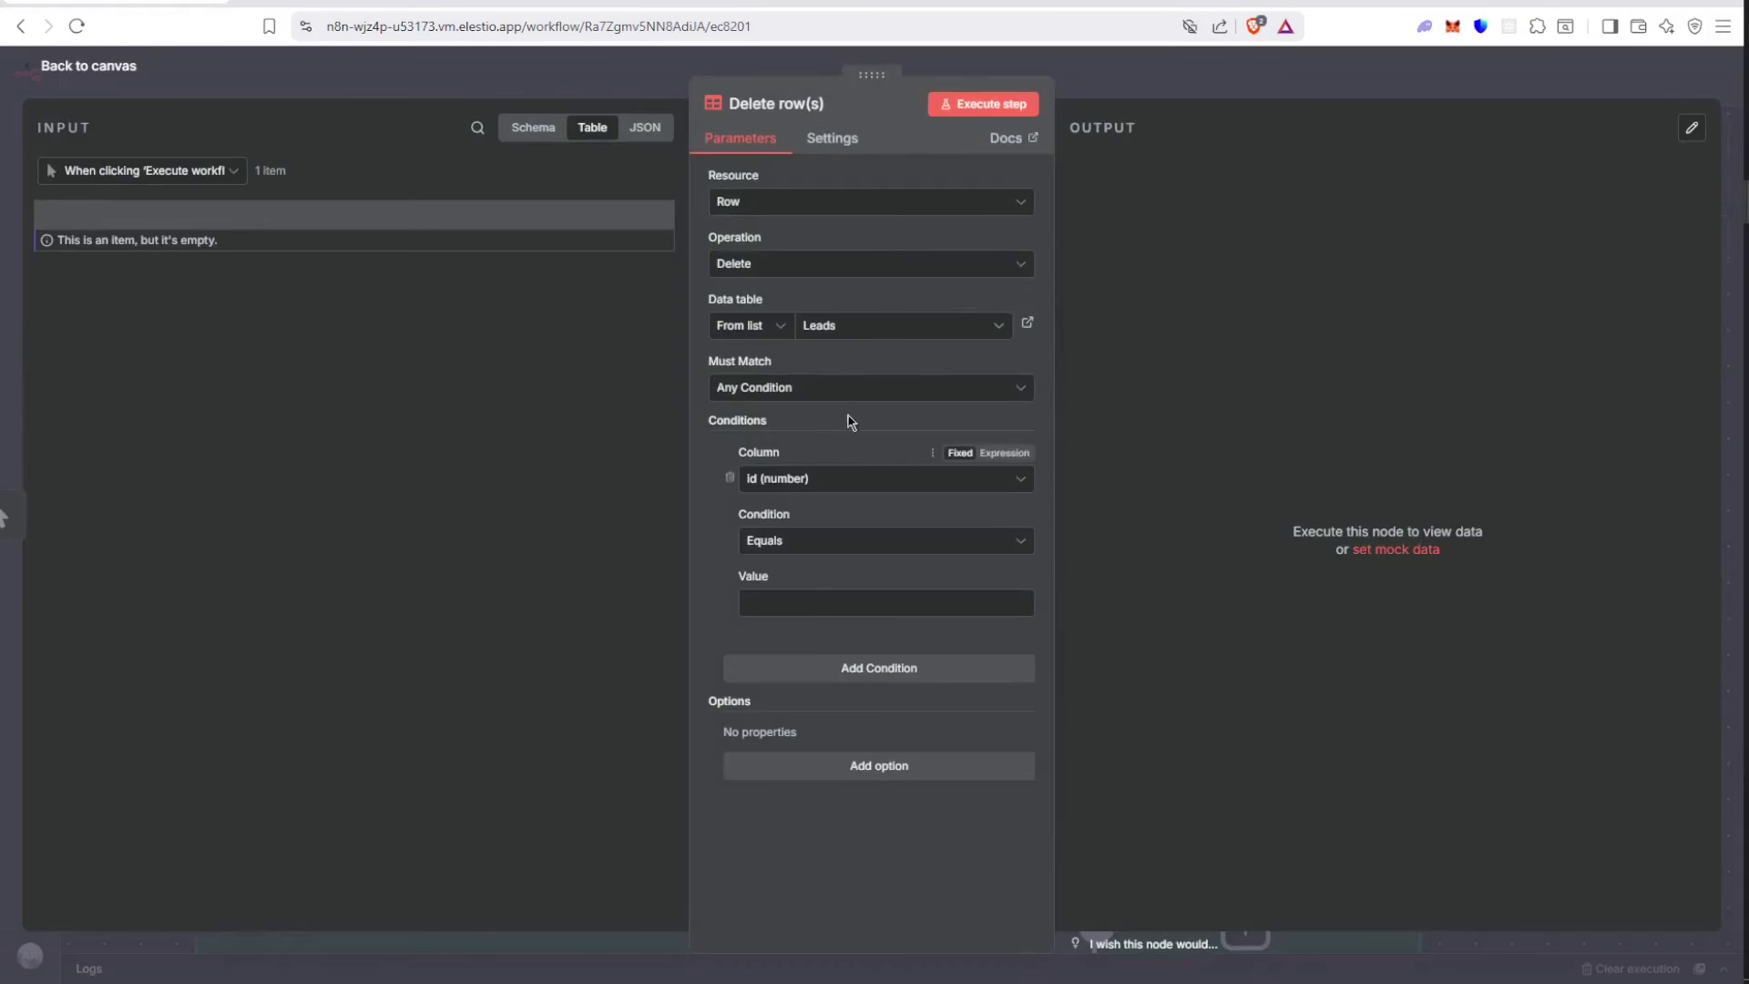
left_click(873, 341)
left_click(1171, 314)
left_click(910, 404)
left_click(910, 399)
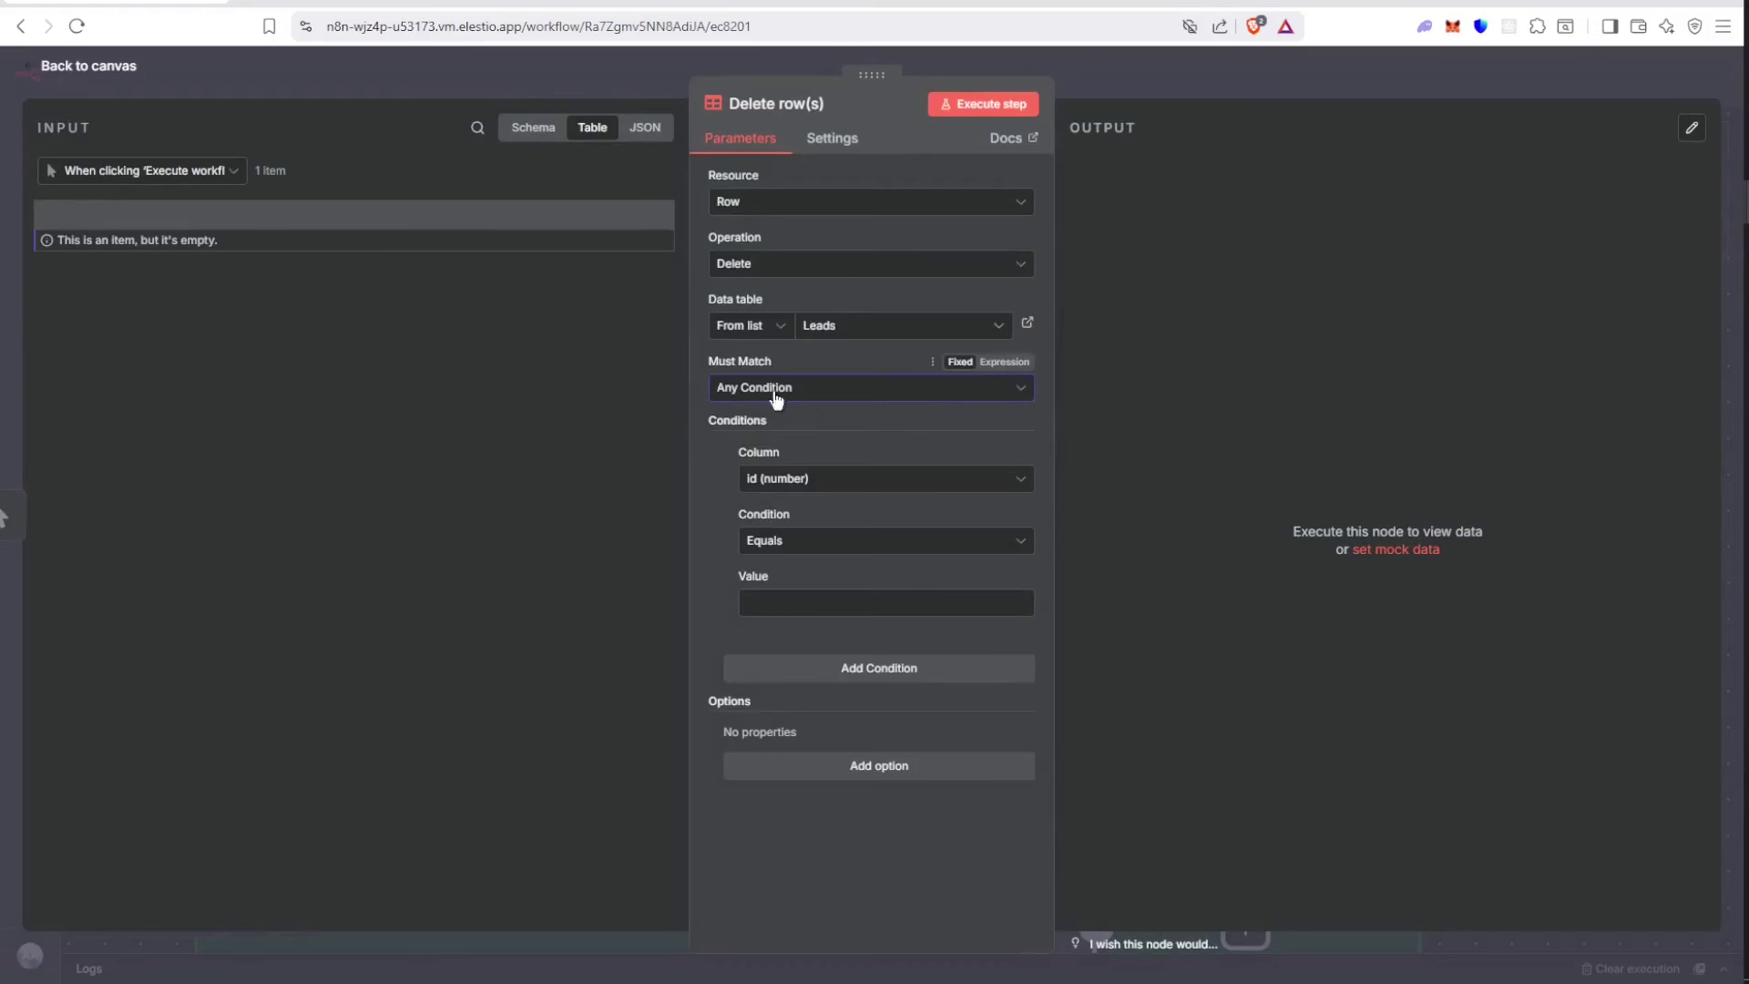
left_click(809, 398)
left_click(824, 379)
Look up the lead's id in the Leads table and make Delete row(s) match all conditions: id equals 12, Email contains the lead's address
left_click(1026, 322)
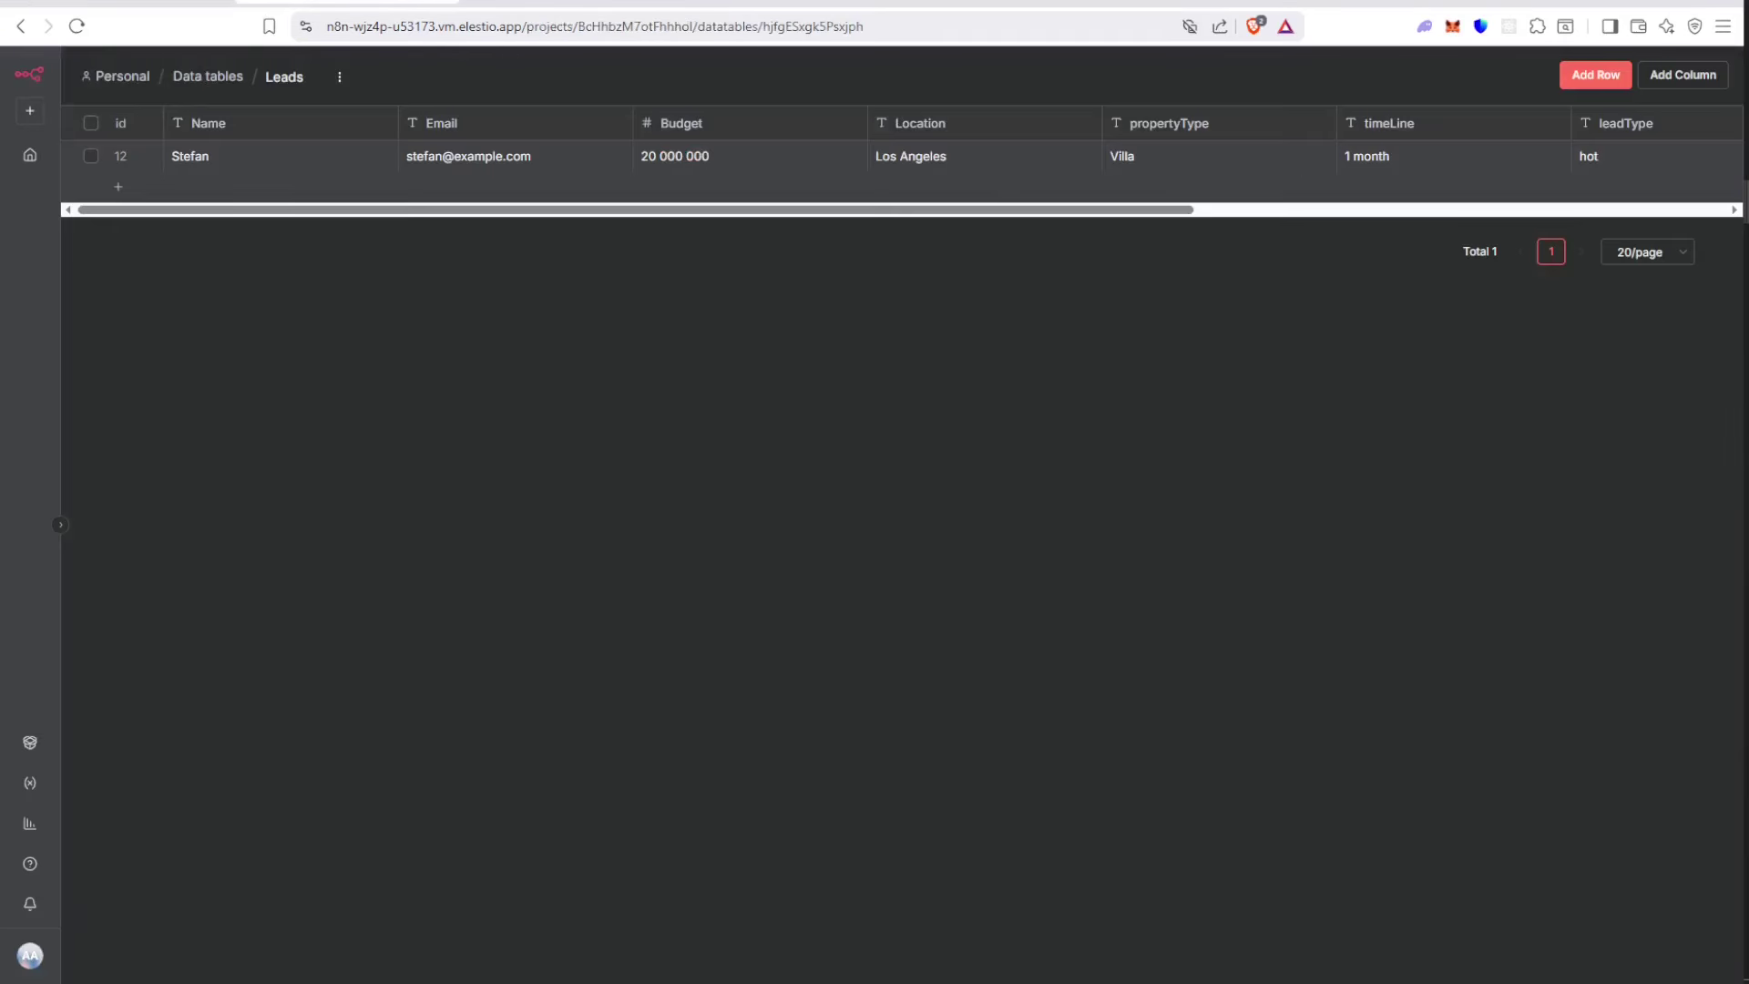
left_click(93, 3)
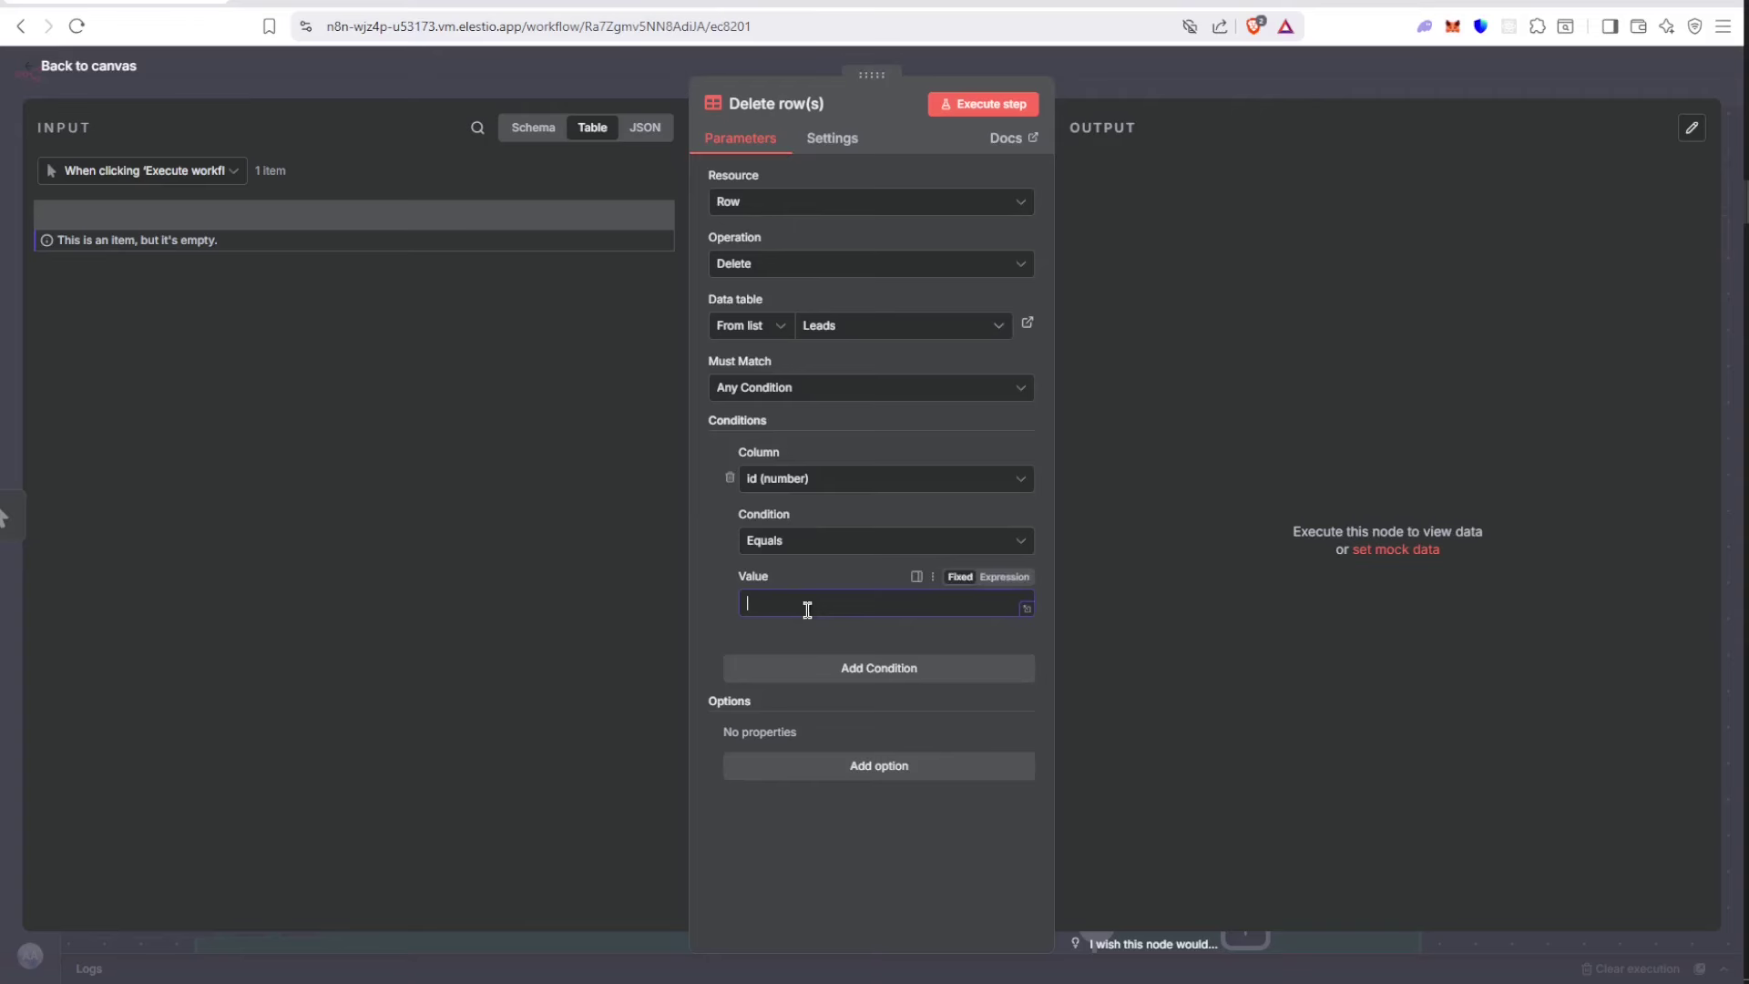
left_click(373, 4)
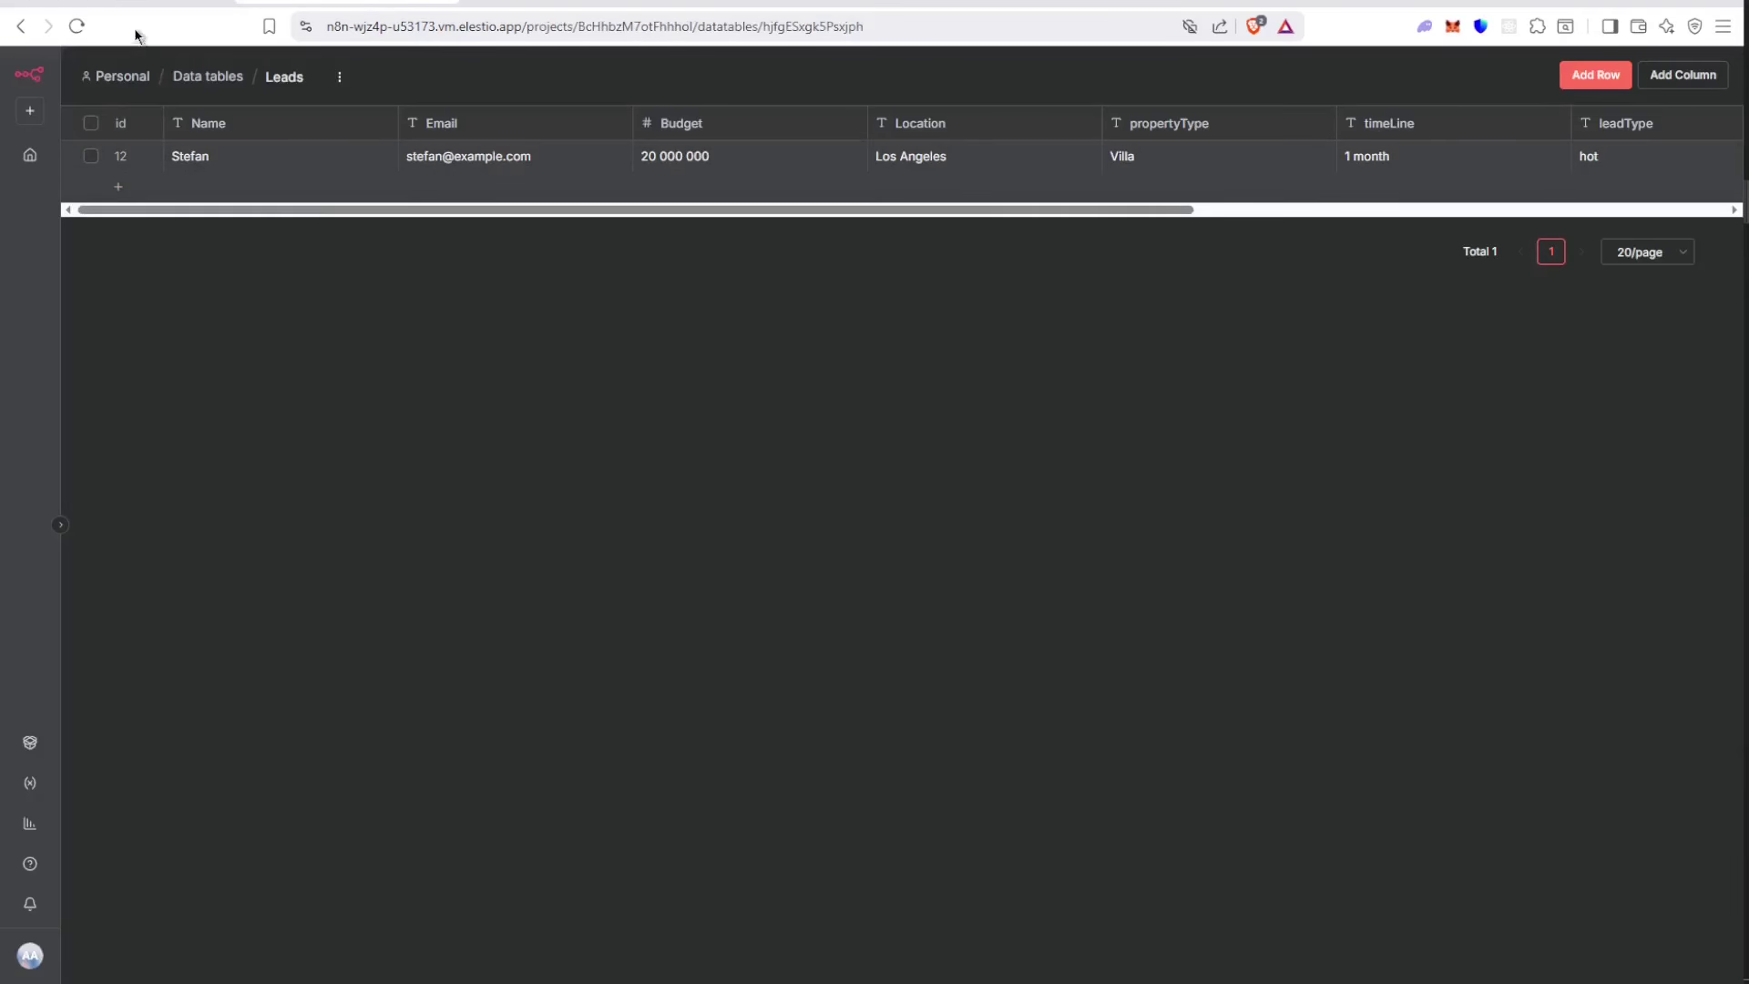
left_click(121, 3)
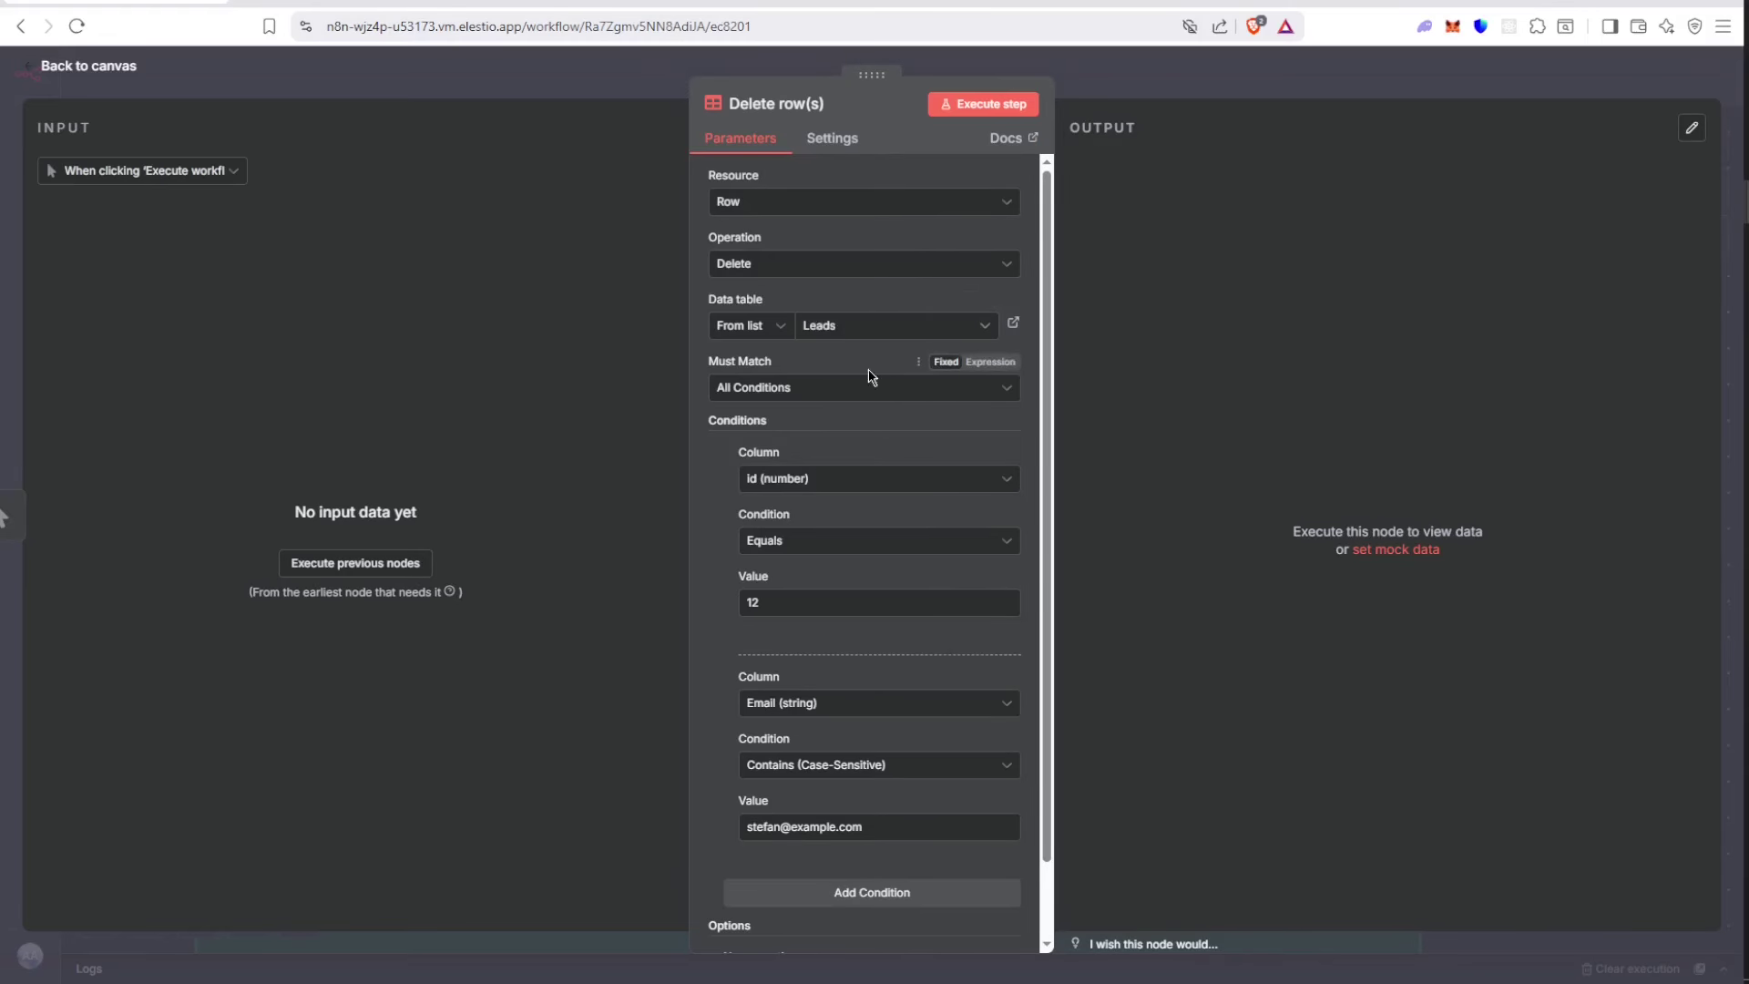
scroll(837, 391, "down", 2)
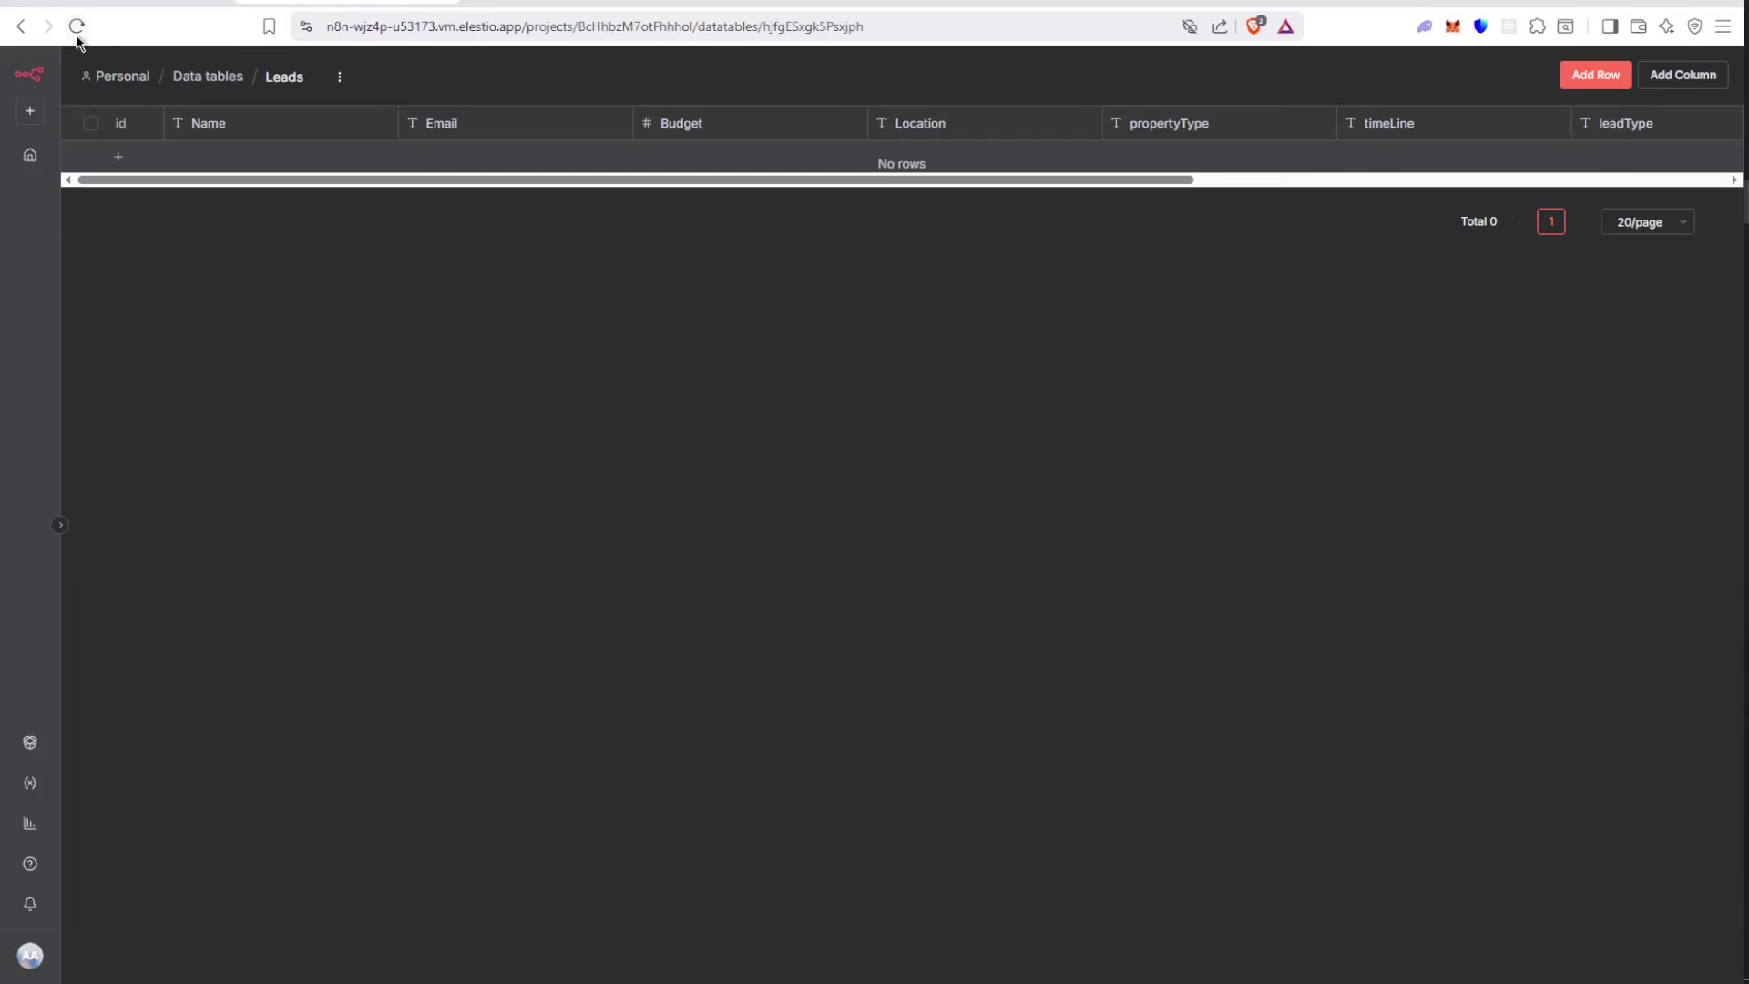
Set the id condition in Delete row(s) to 11 and run the node to test all conditions with a non-matching id
left_click(77, 5)
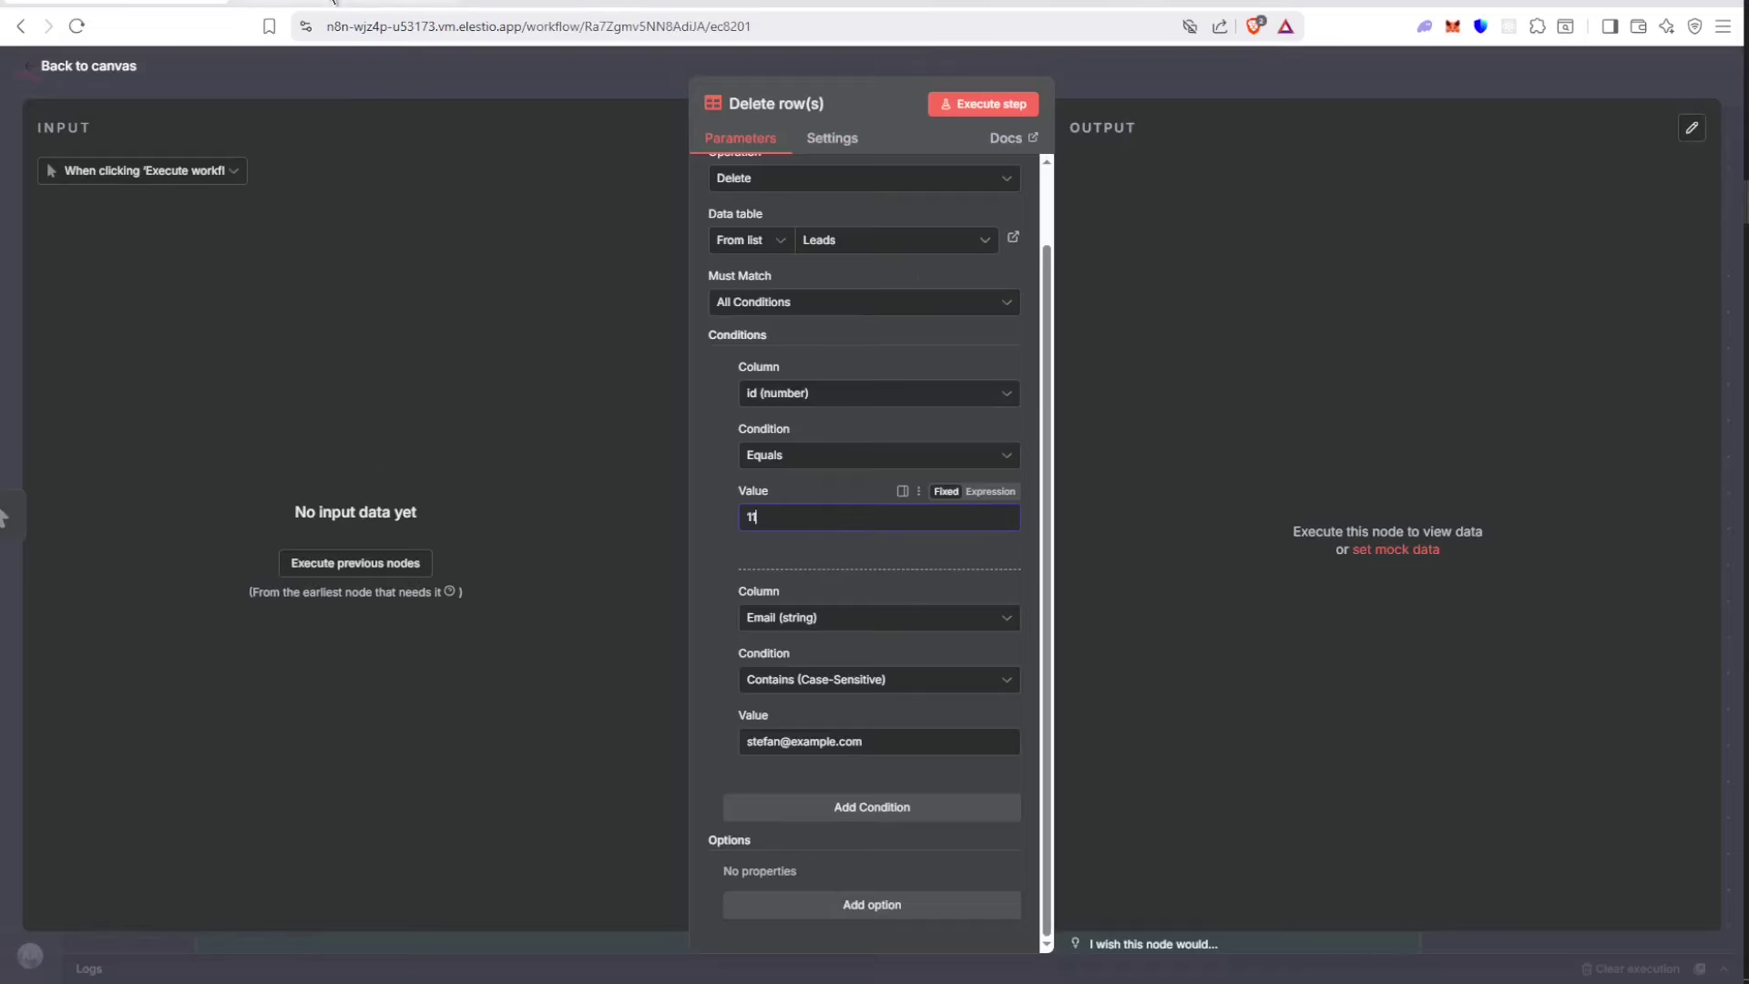
left_click(333, 3)
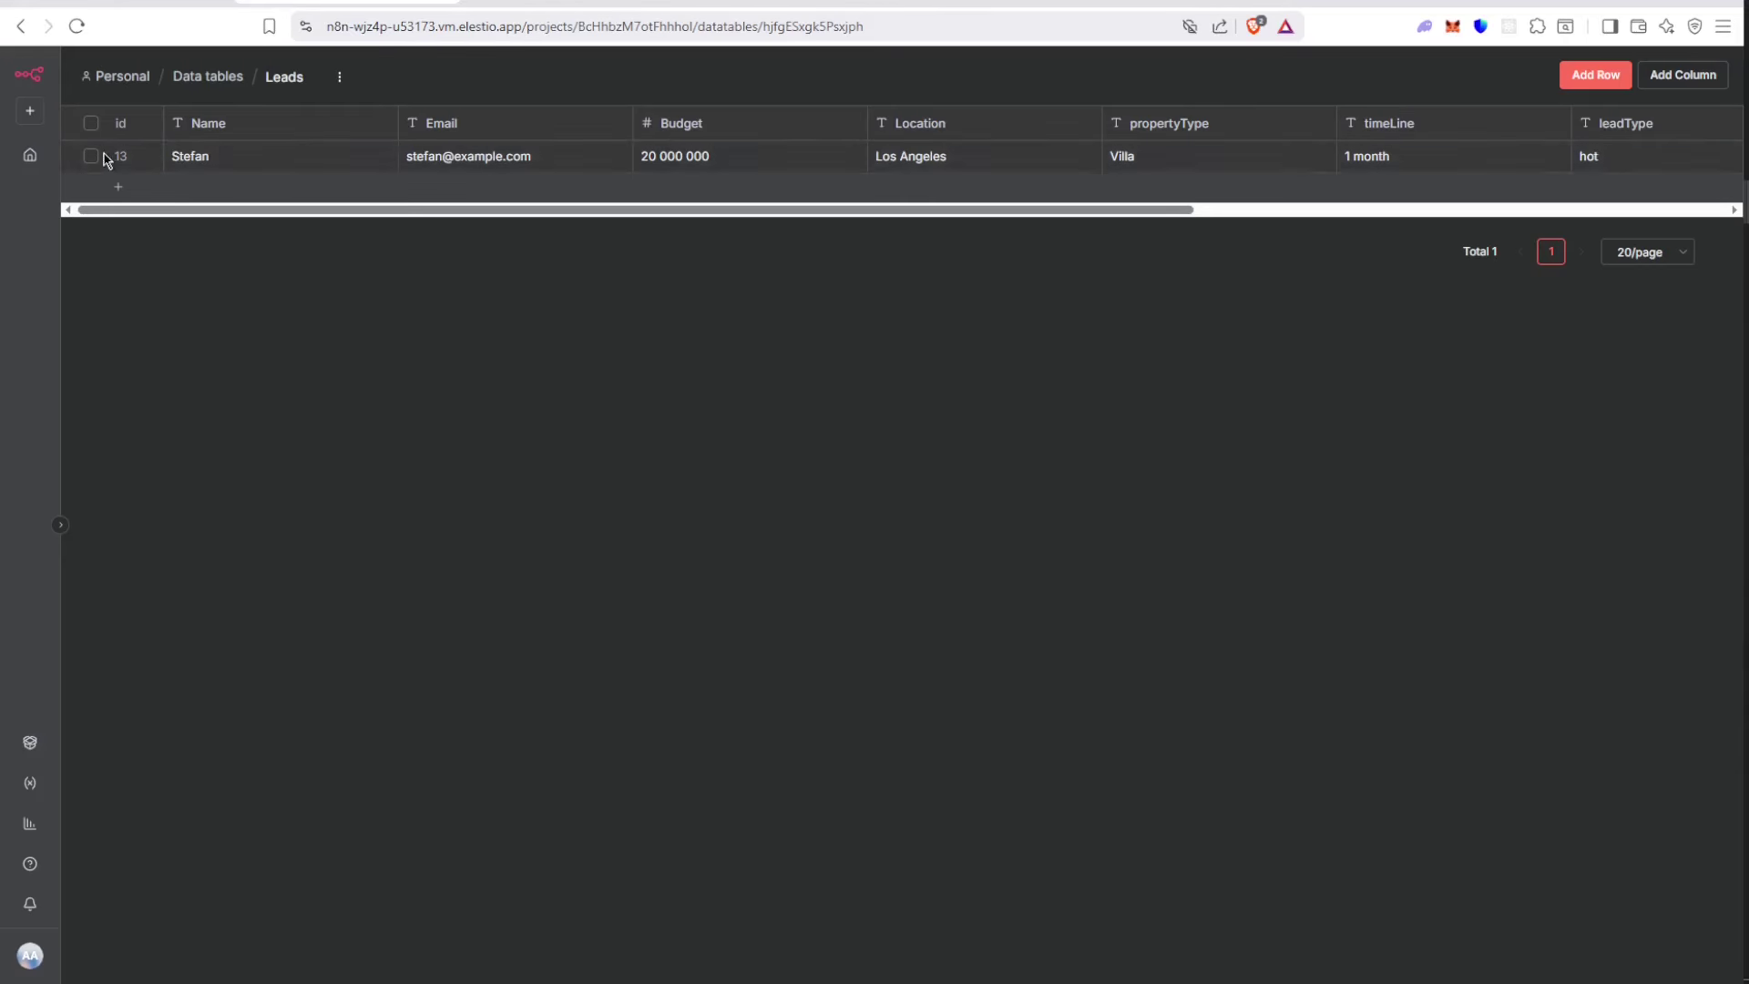
key("ctrl+shift+Tab")
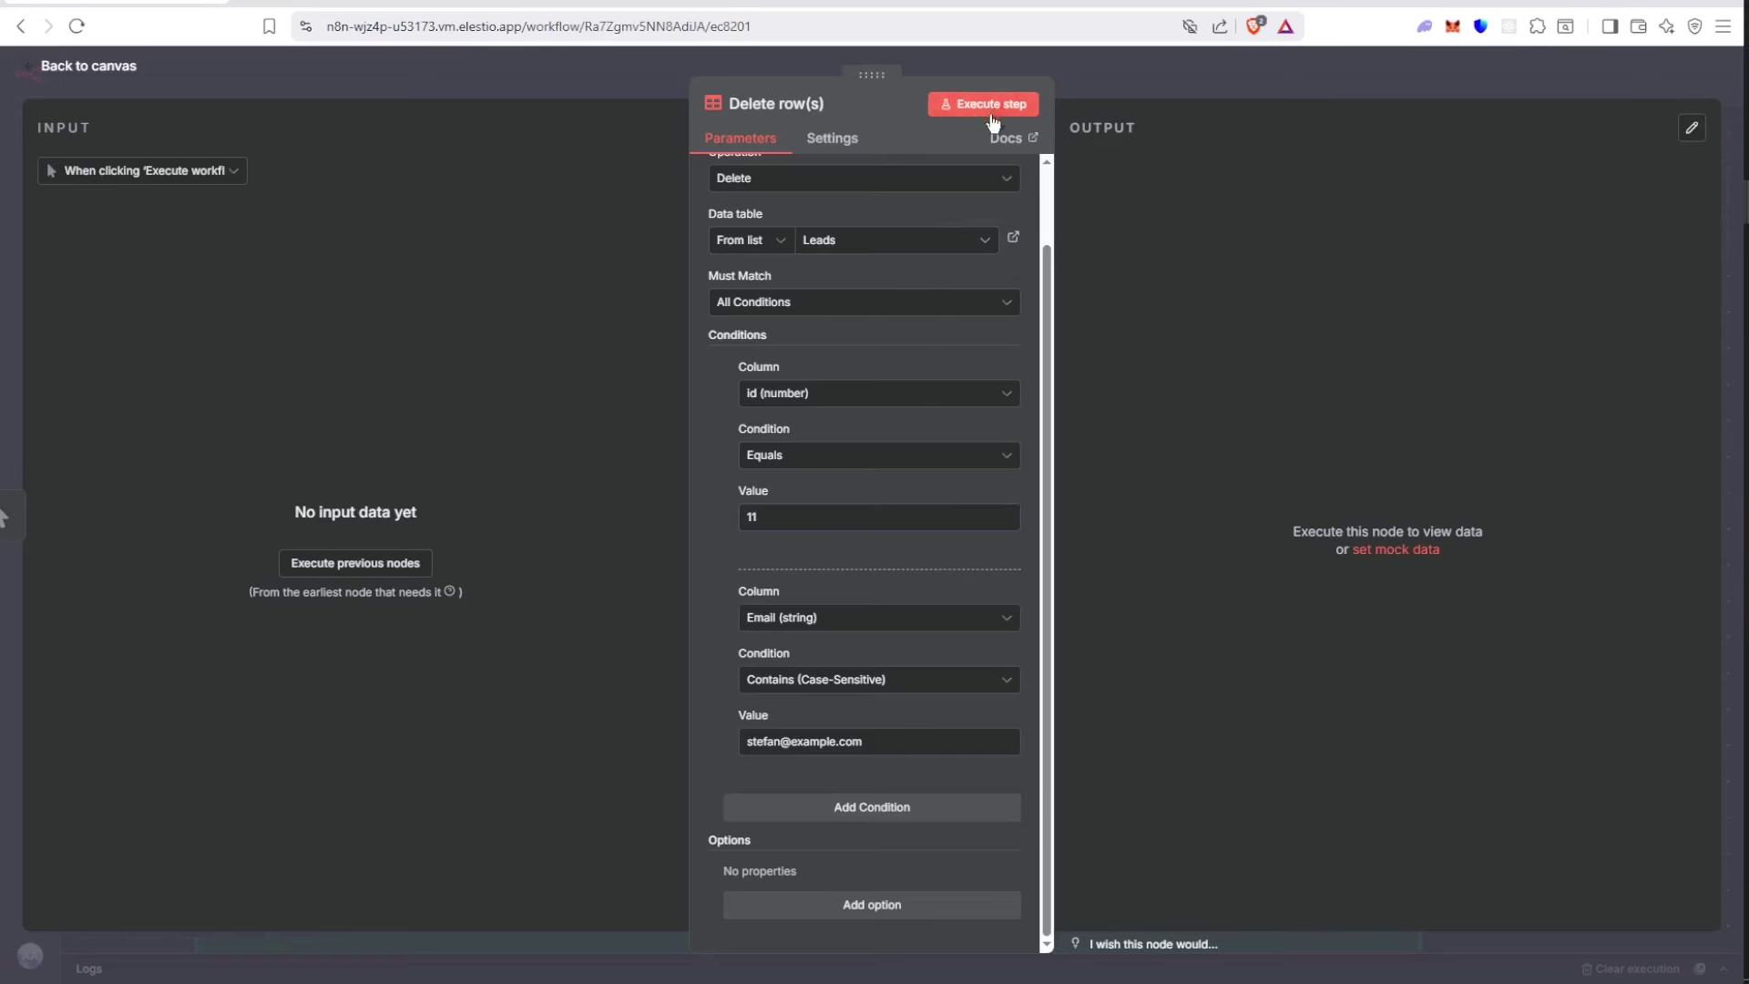
left_click(991, 104)
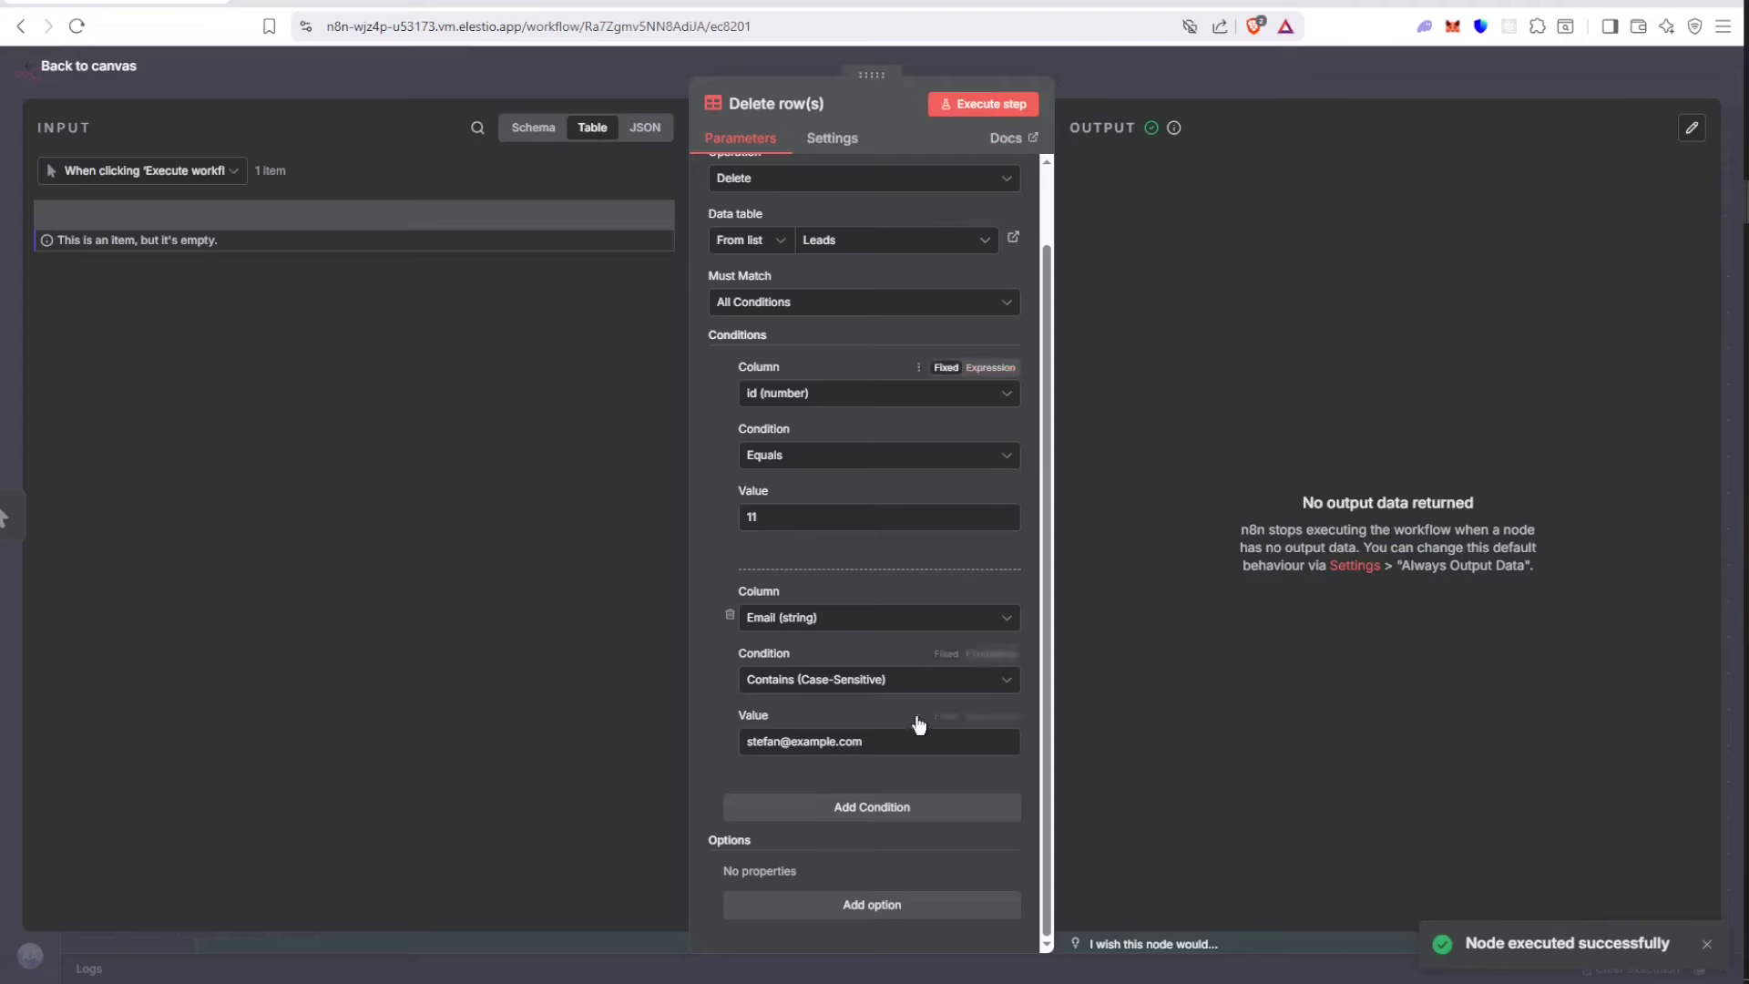
left_click_drag(733, 746, 889, 740)
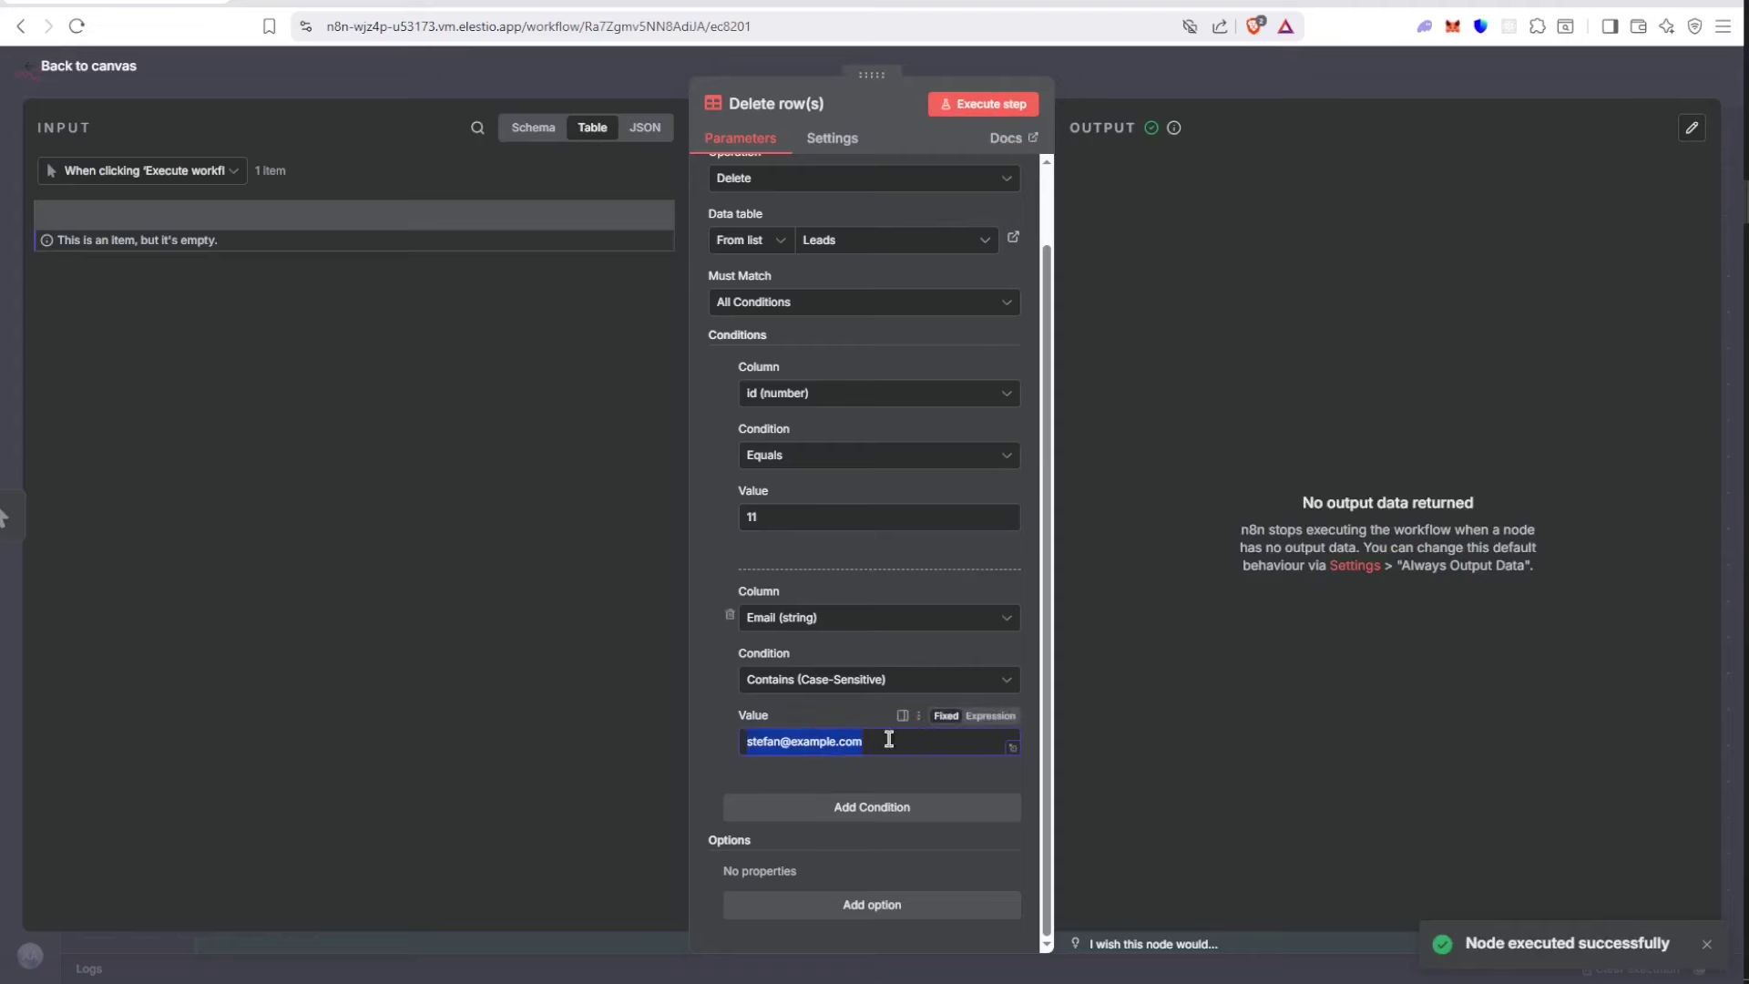
left_click_drag(816, 516, 741, 516)
left_click(49, 24)
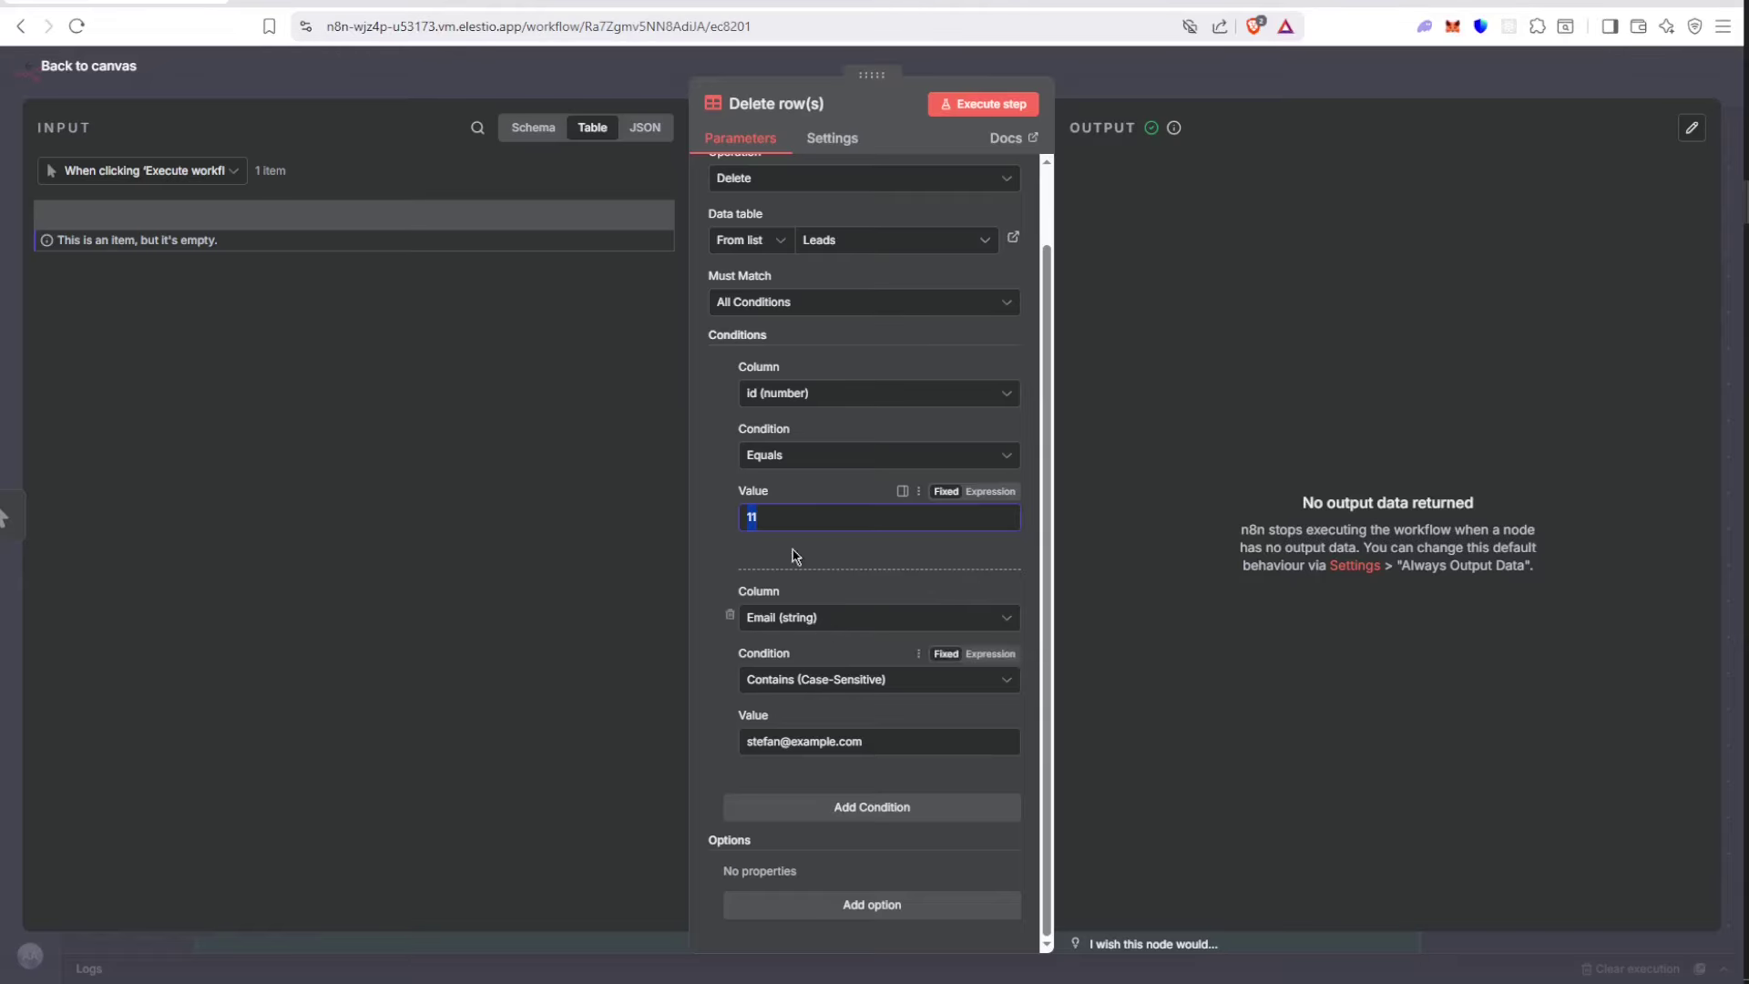
Set the id condition to 13, run Delete row(s), and reload the Leads table to check the deletion
left_click(788, 510)
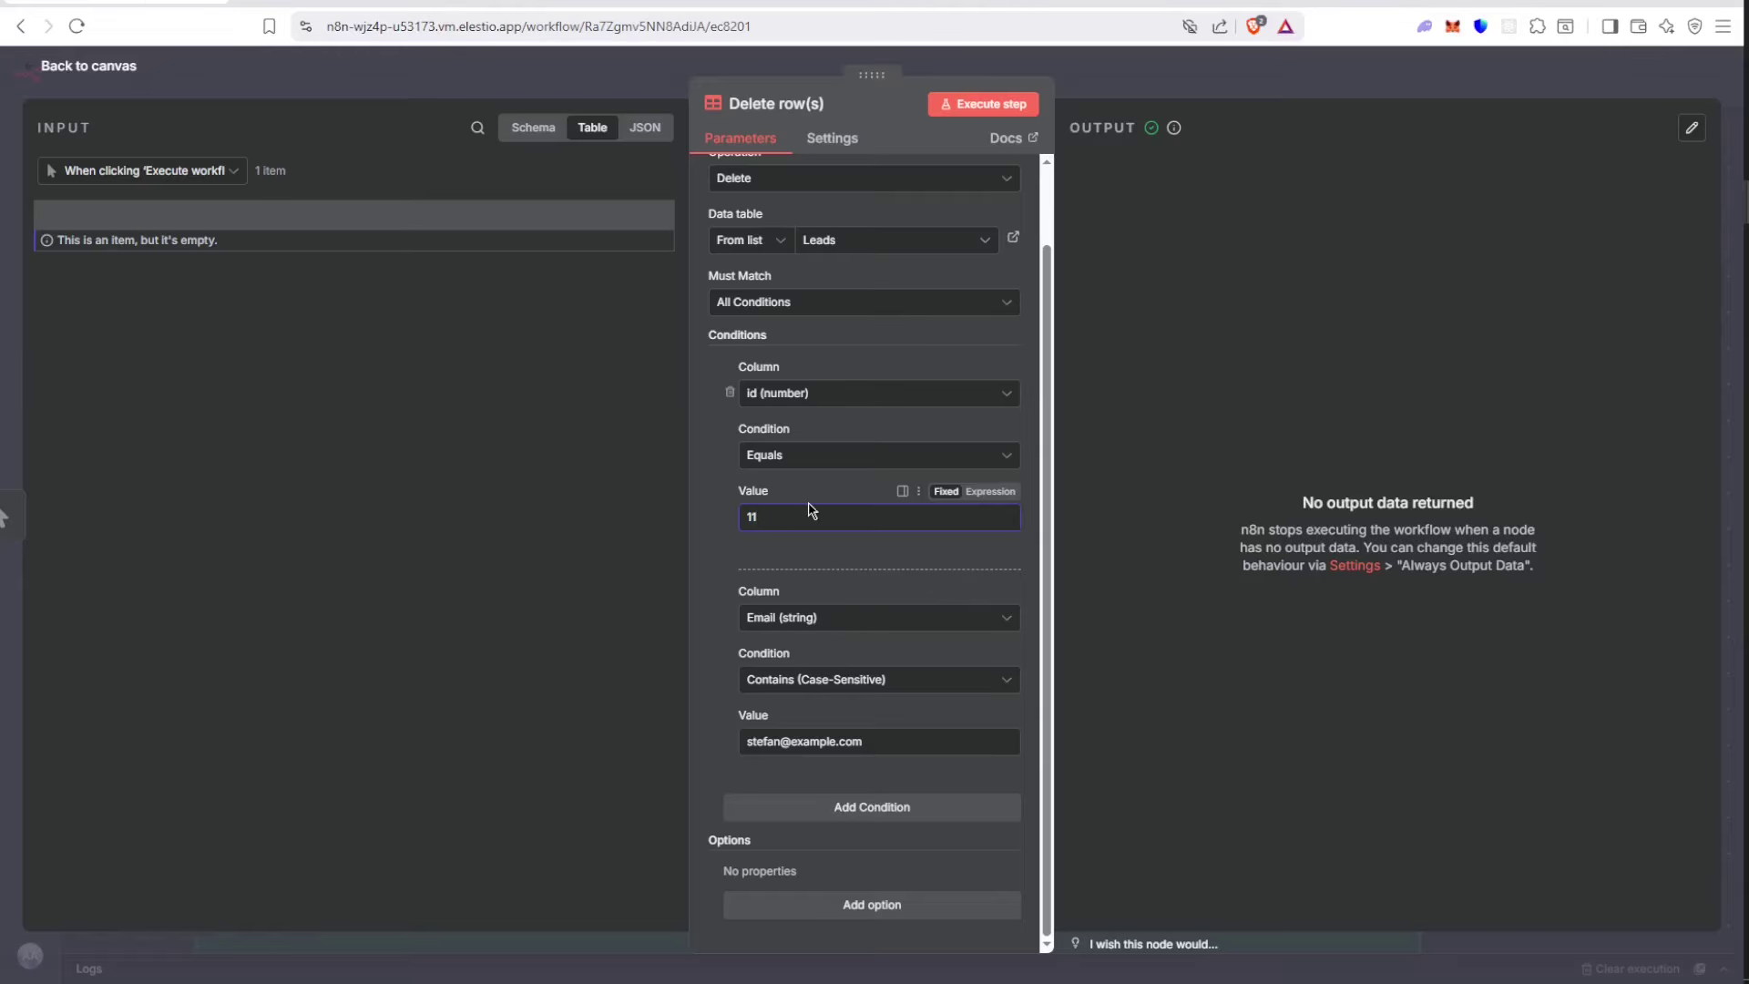
left_click(983, 104)
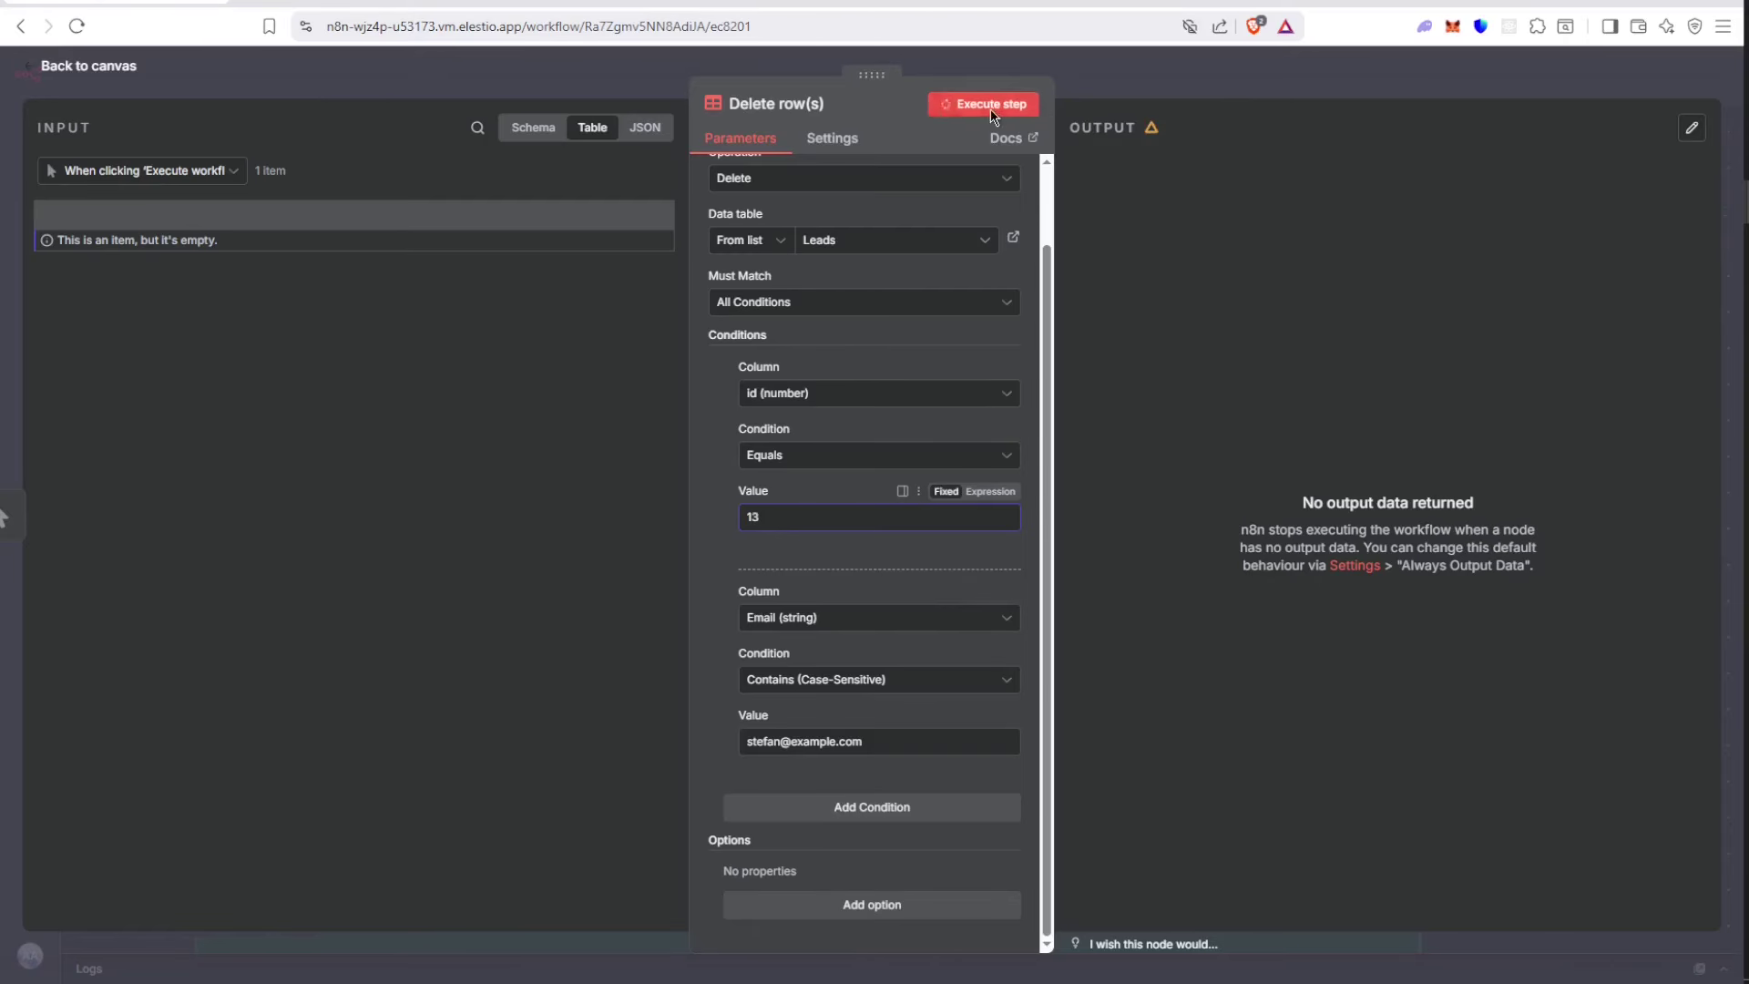
left_click_drag(1139, 484, 1129, 253)
left_click(1129, 253)
left_click(344, 13)
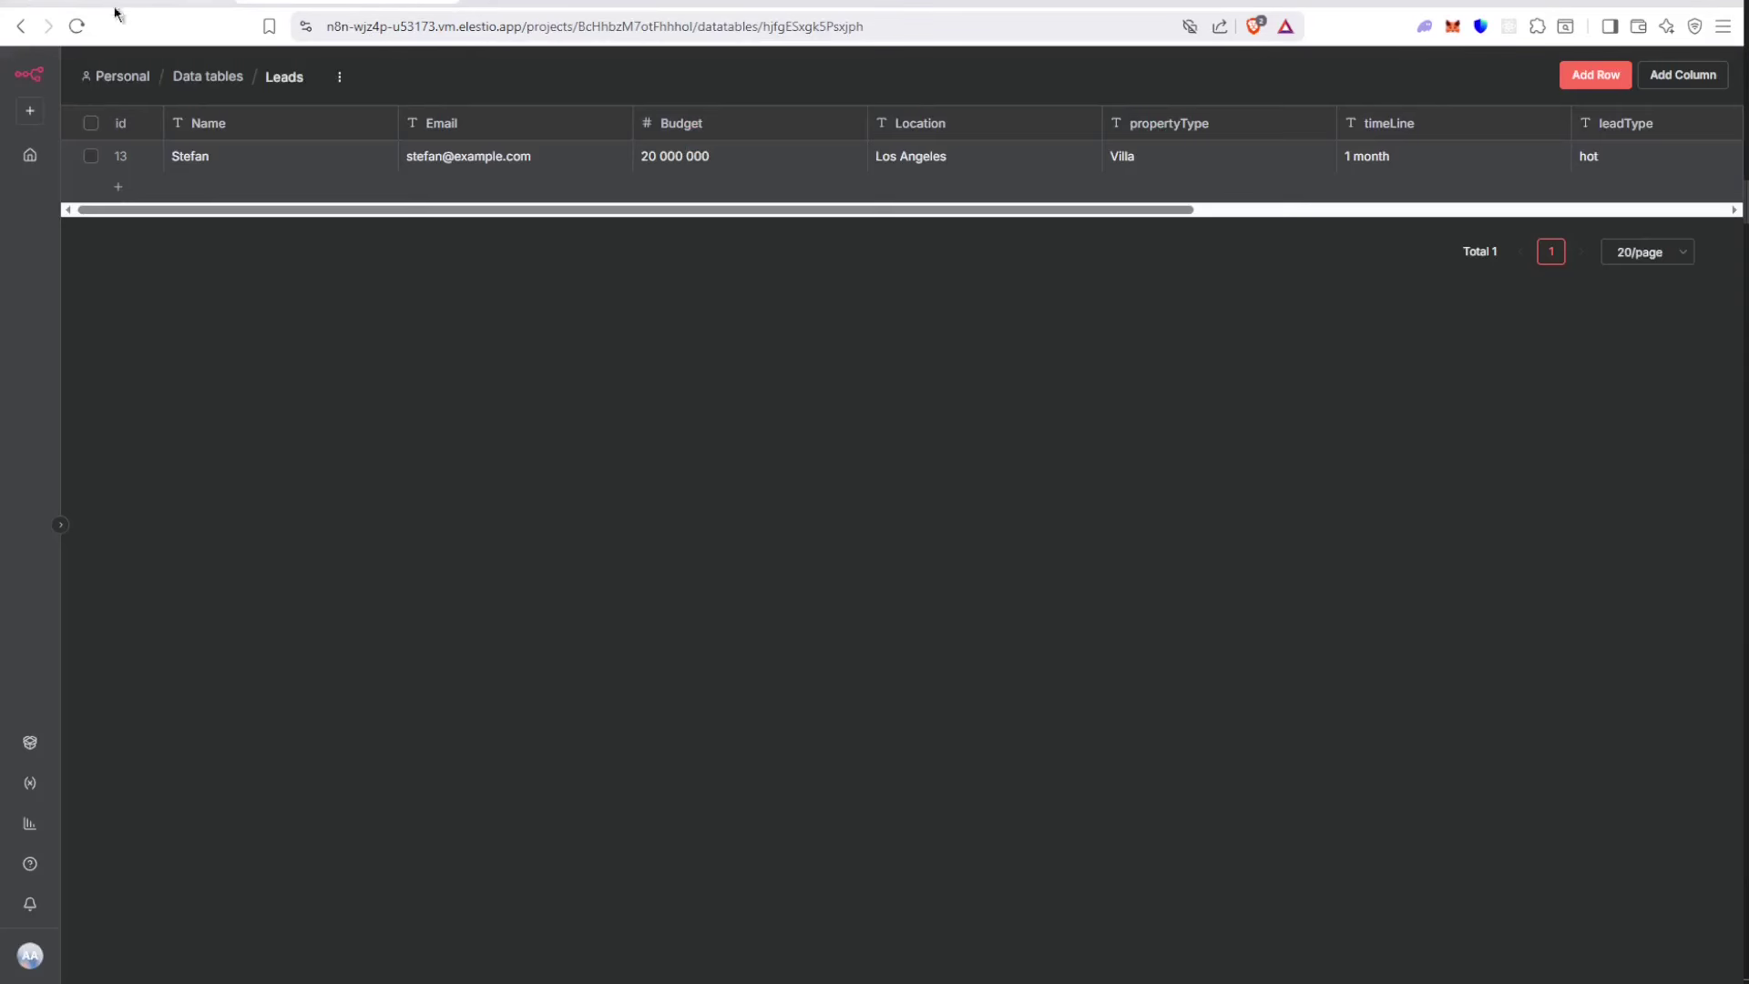
left_click(79, 28)
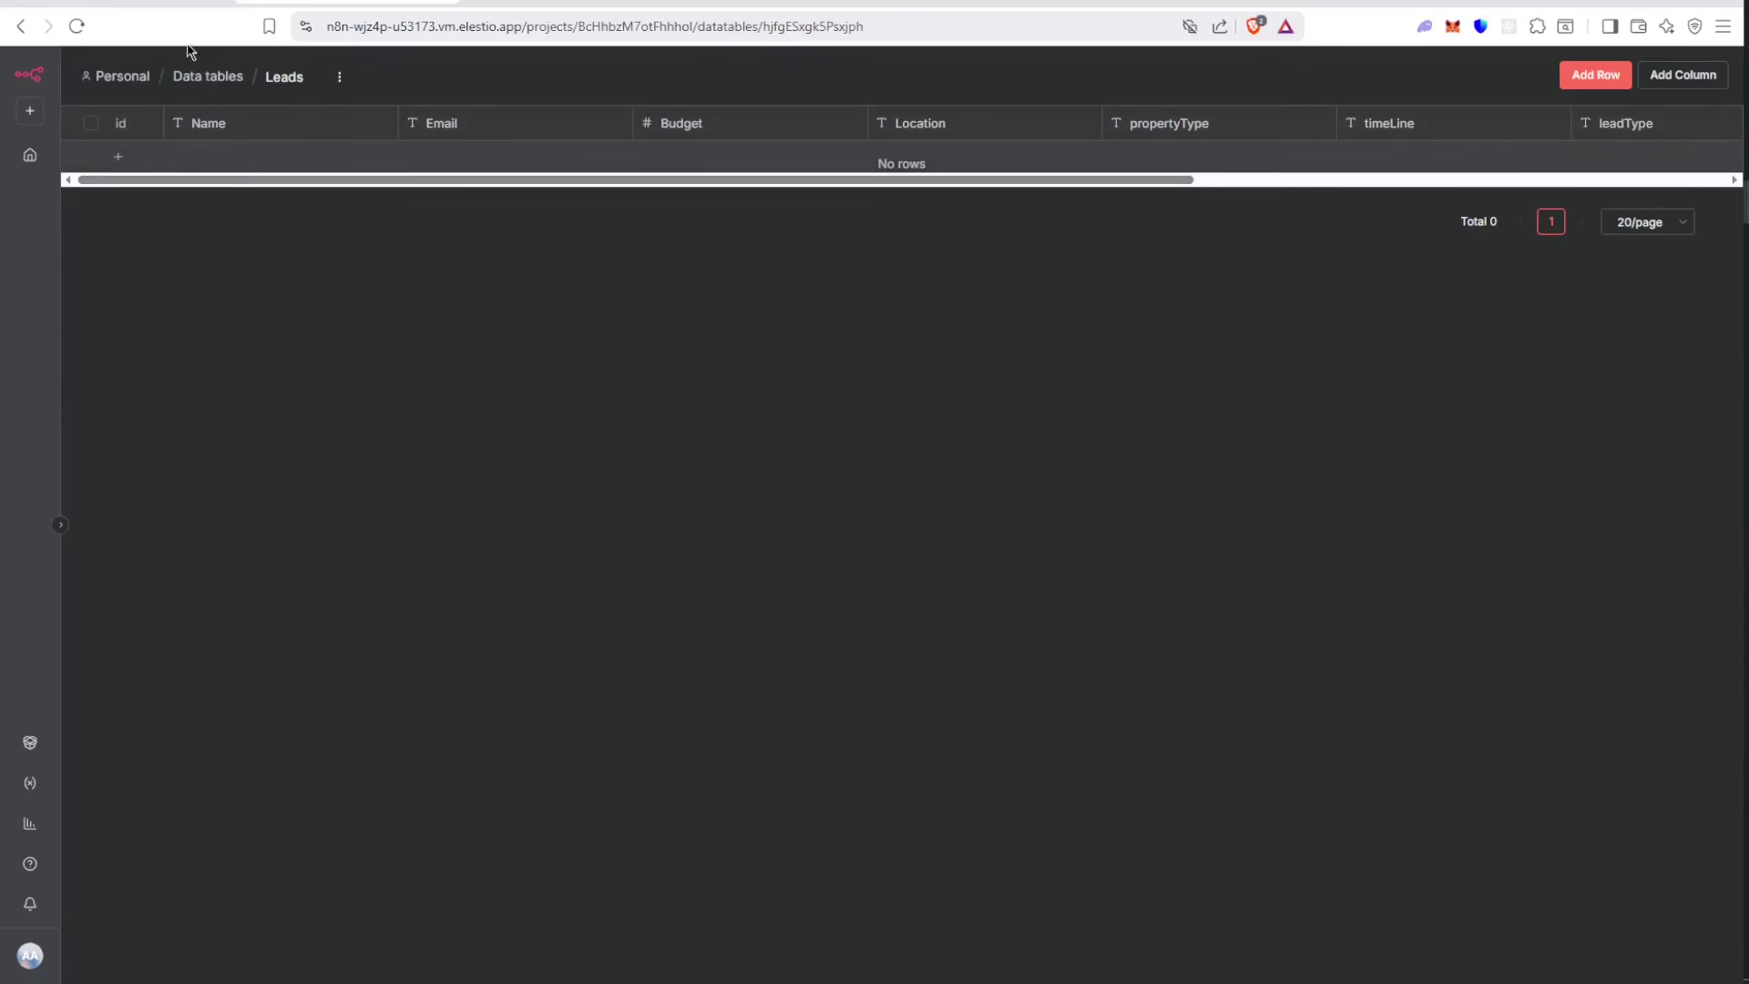
In the workflow, move the manual trigger into the Update Rows section, connect it to Update row(s), and align that node beside it
left_click(170, 5)
left_click(354, 94)
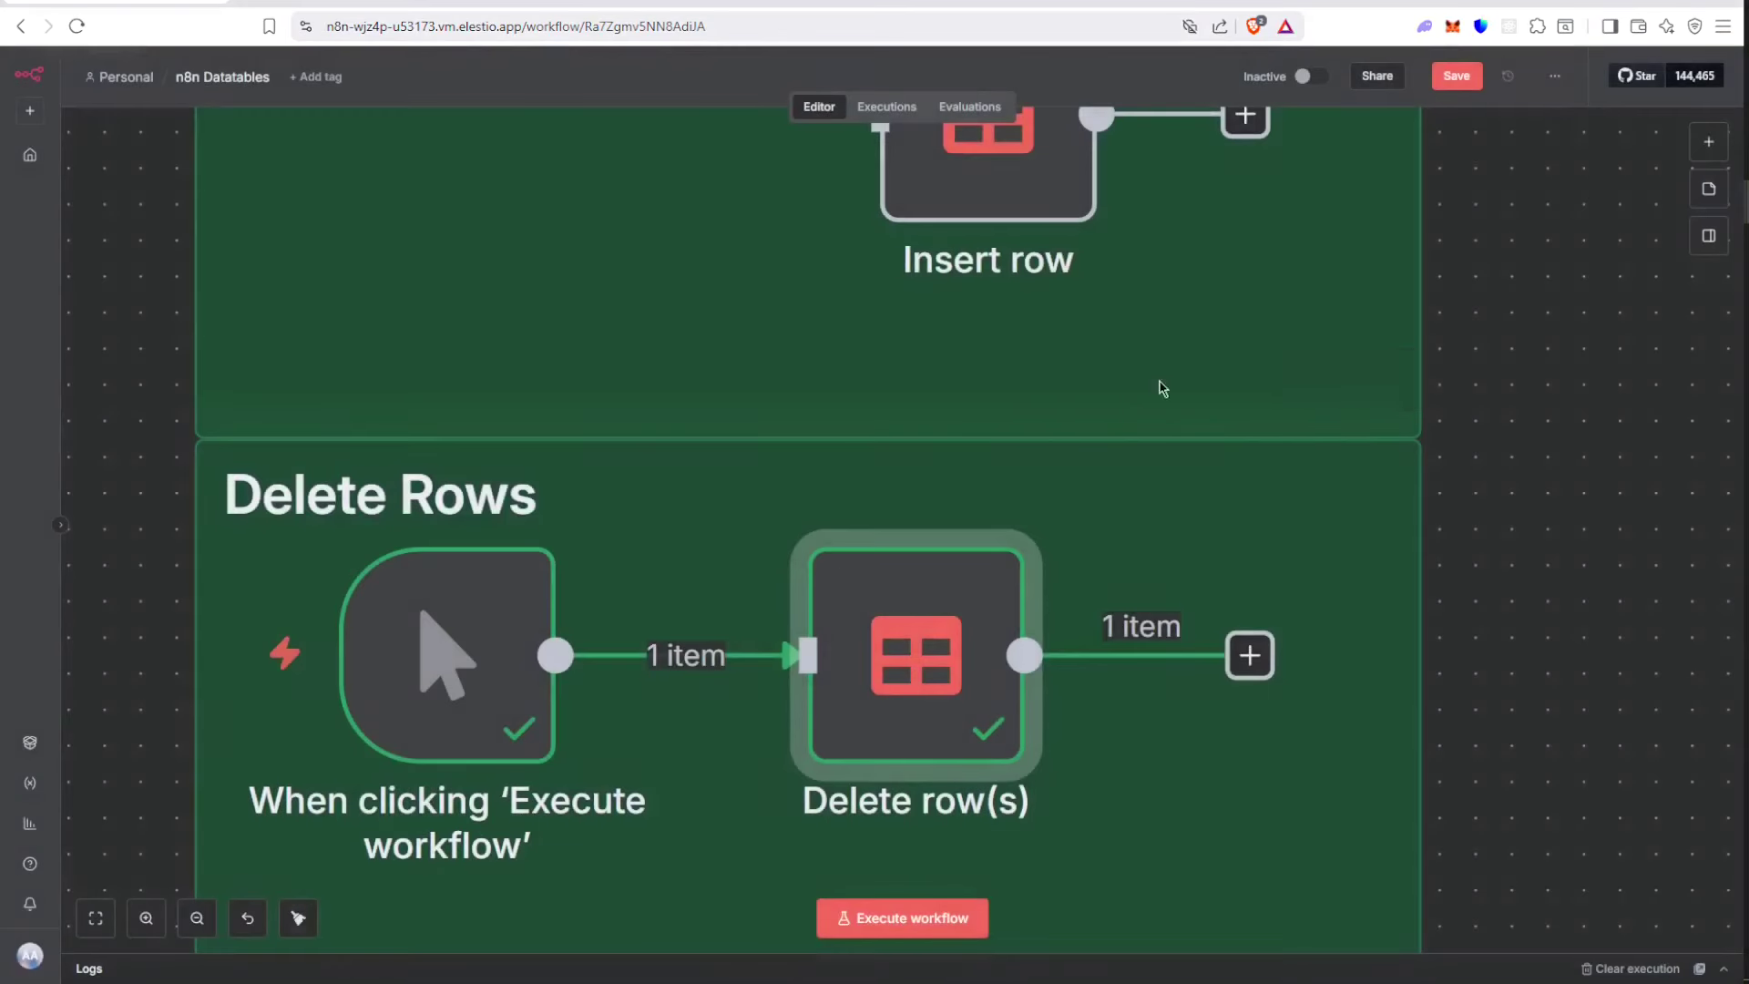
scroll(740, 623, "down", 6)
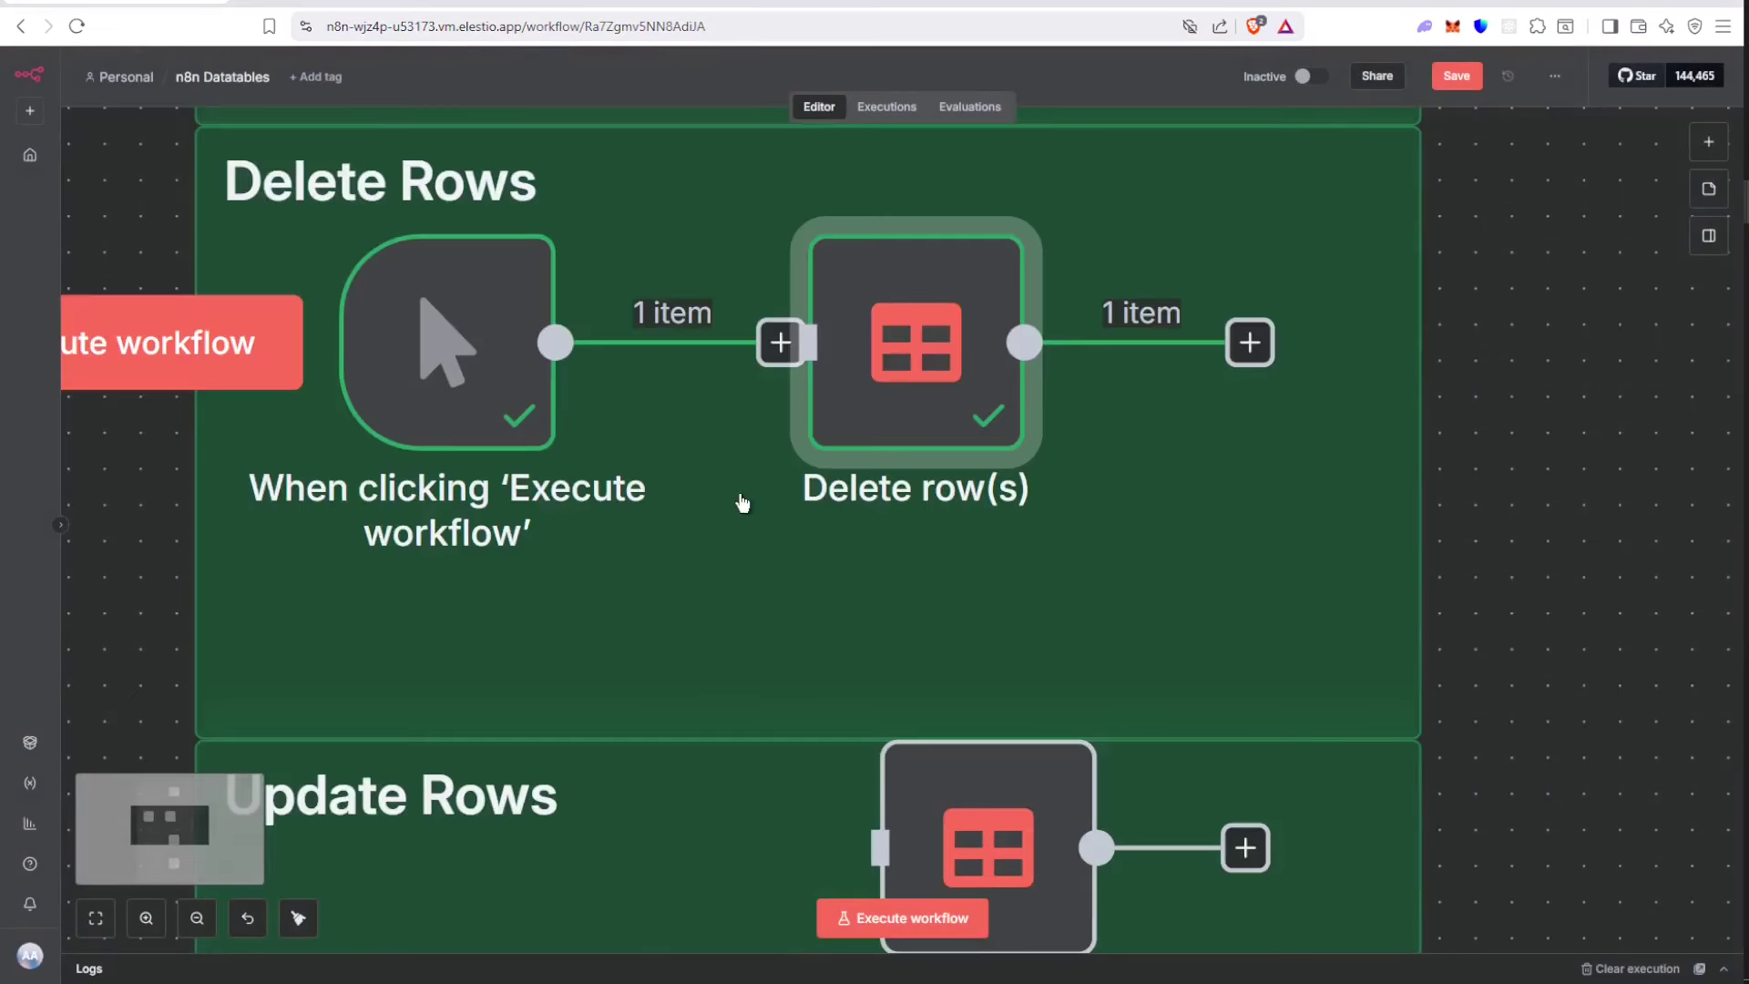
left_click_drag(496, 238, 499, 708)
scroll(507, 546, "down", 2)
left_click_drag(511, 465, 511, 602)
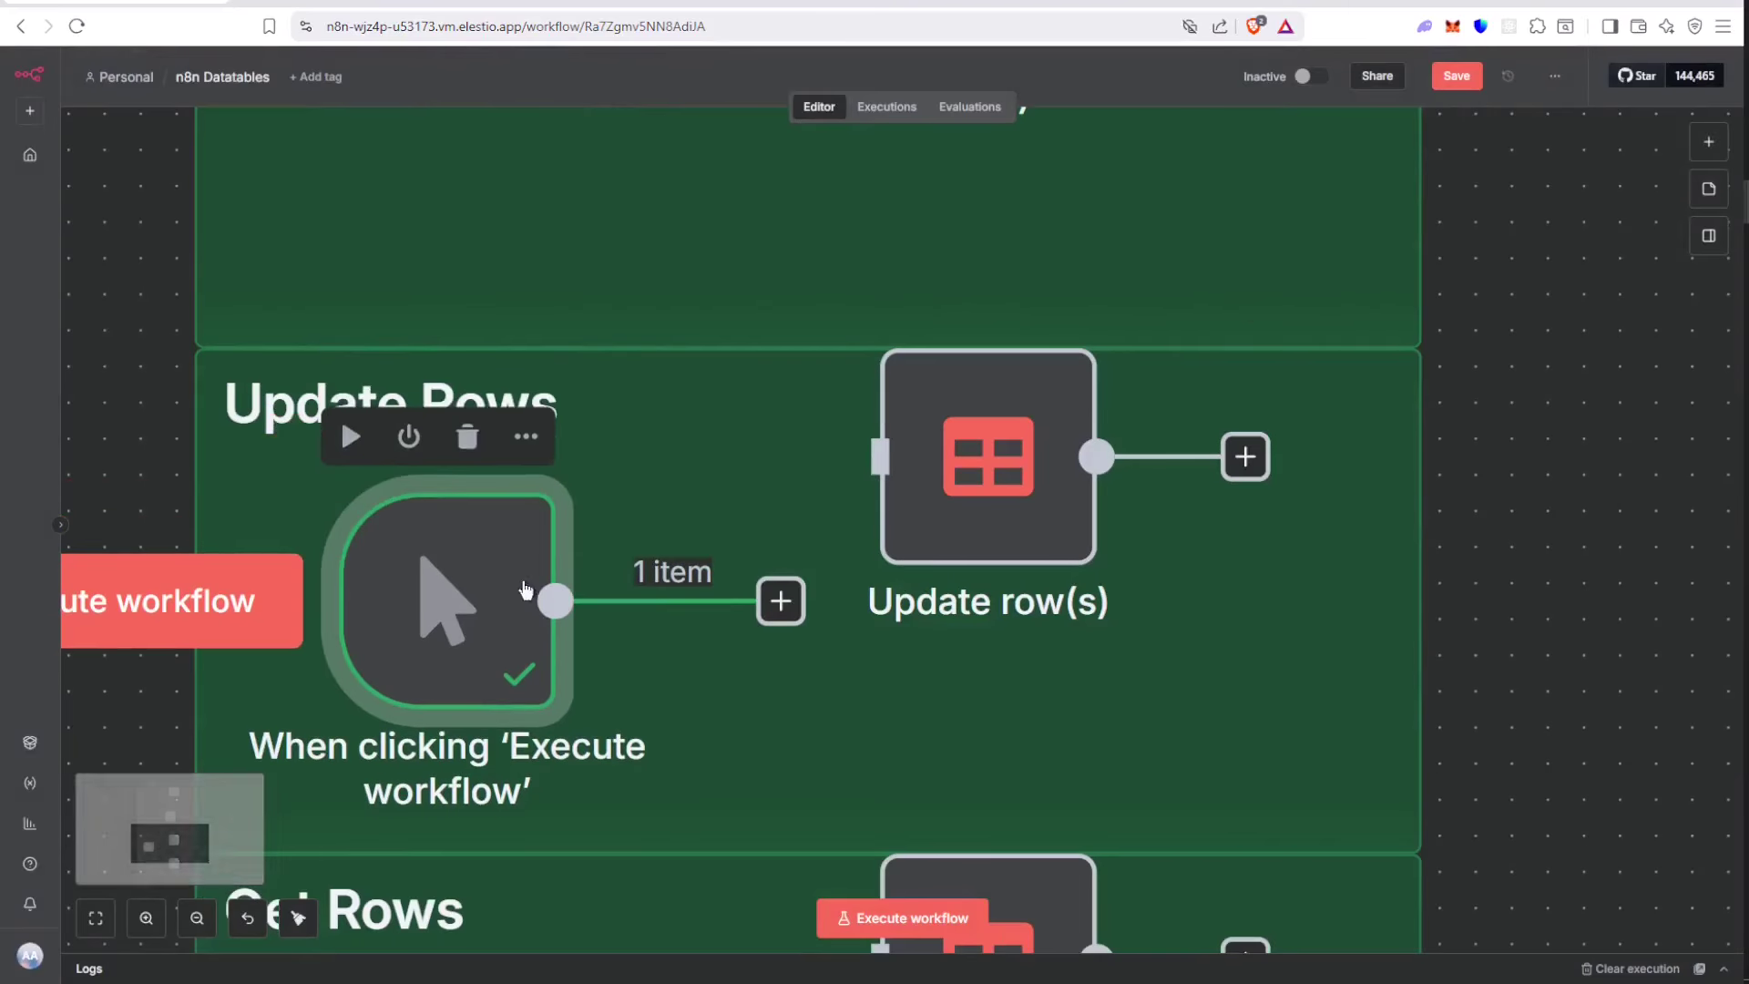
left_click_drag(935, 485, 935, 592)
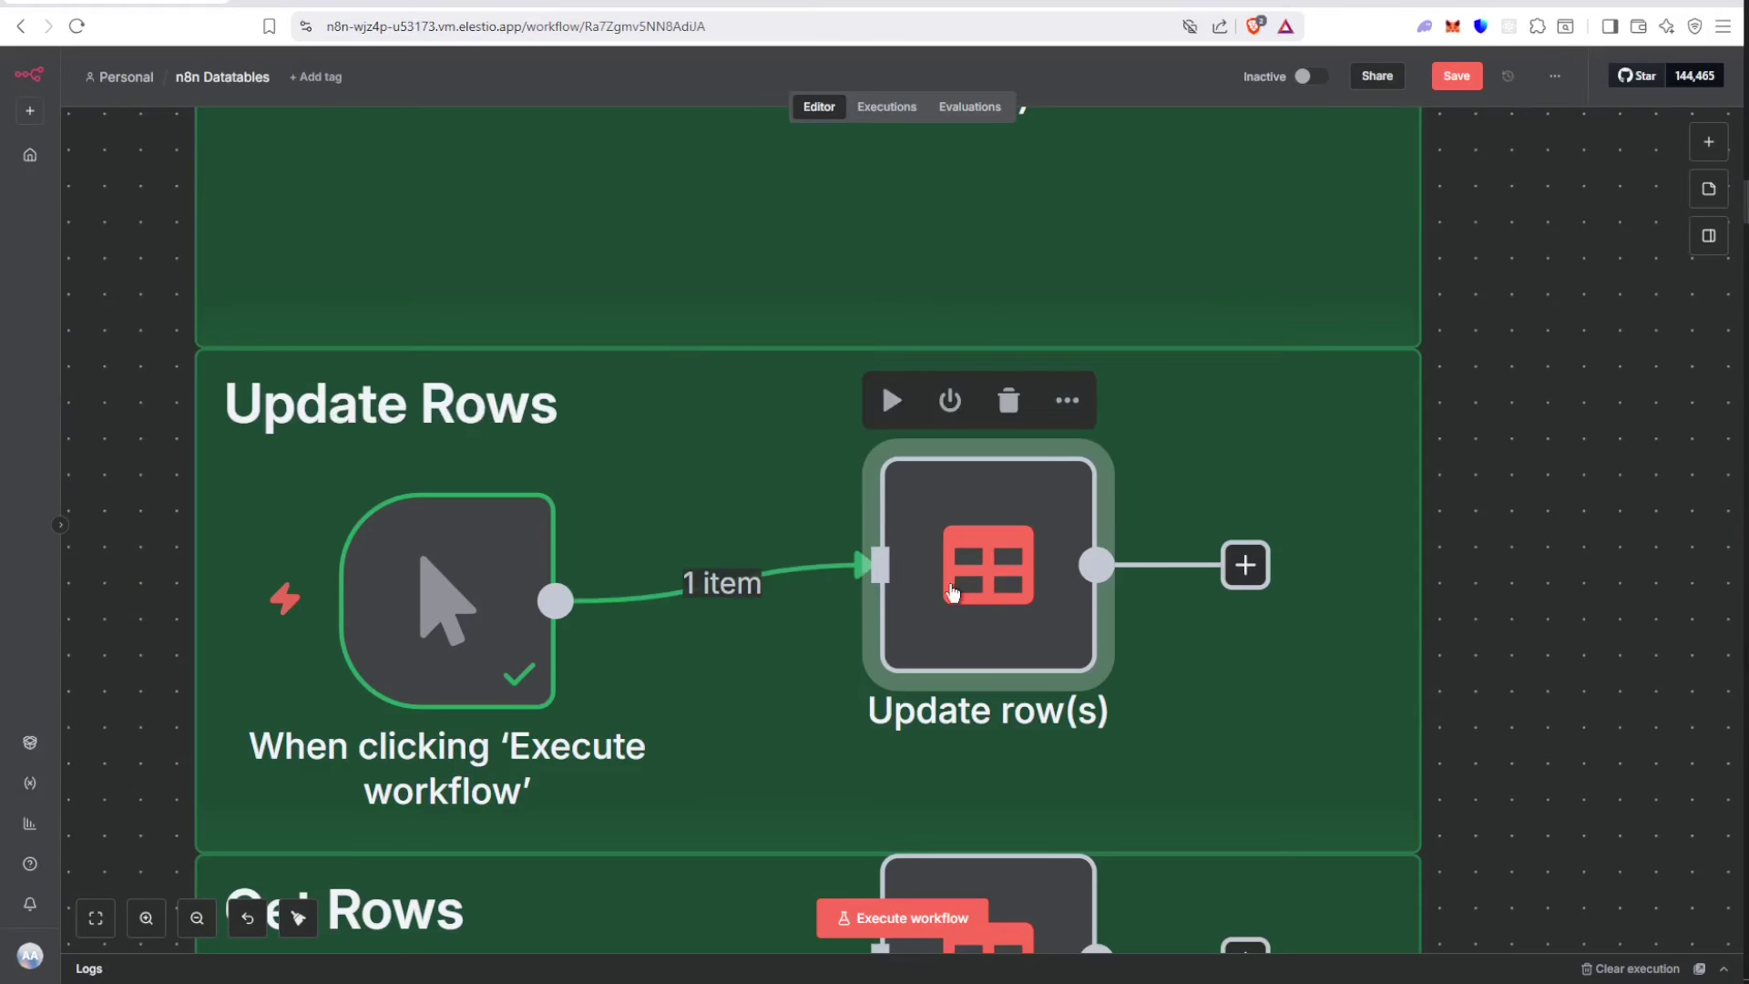
Open the Update row(s) node and examine its conditions and the values to update
double_click(935, 593)
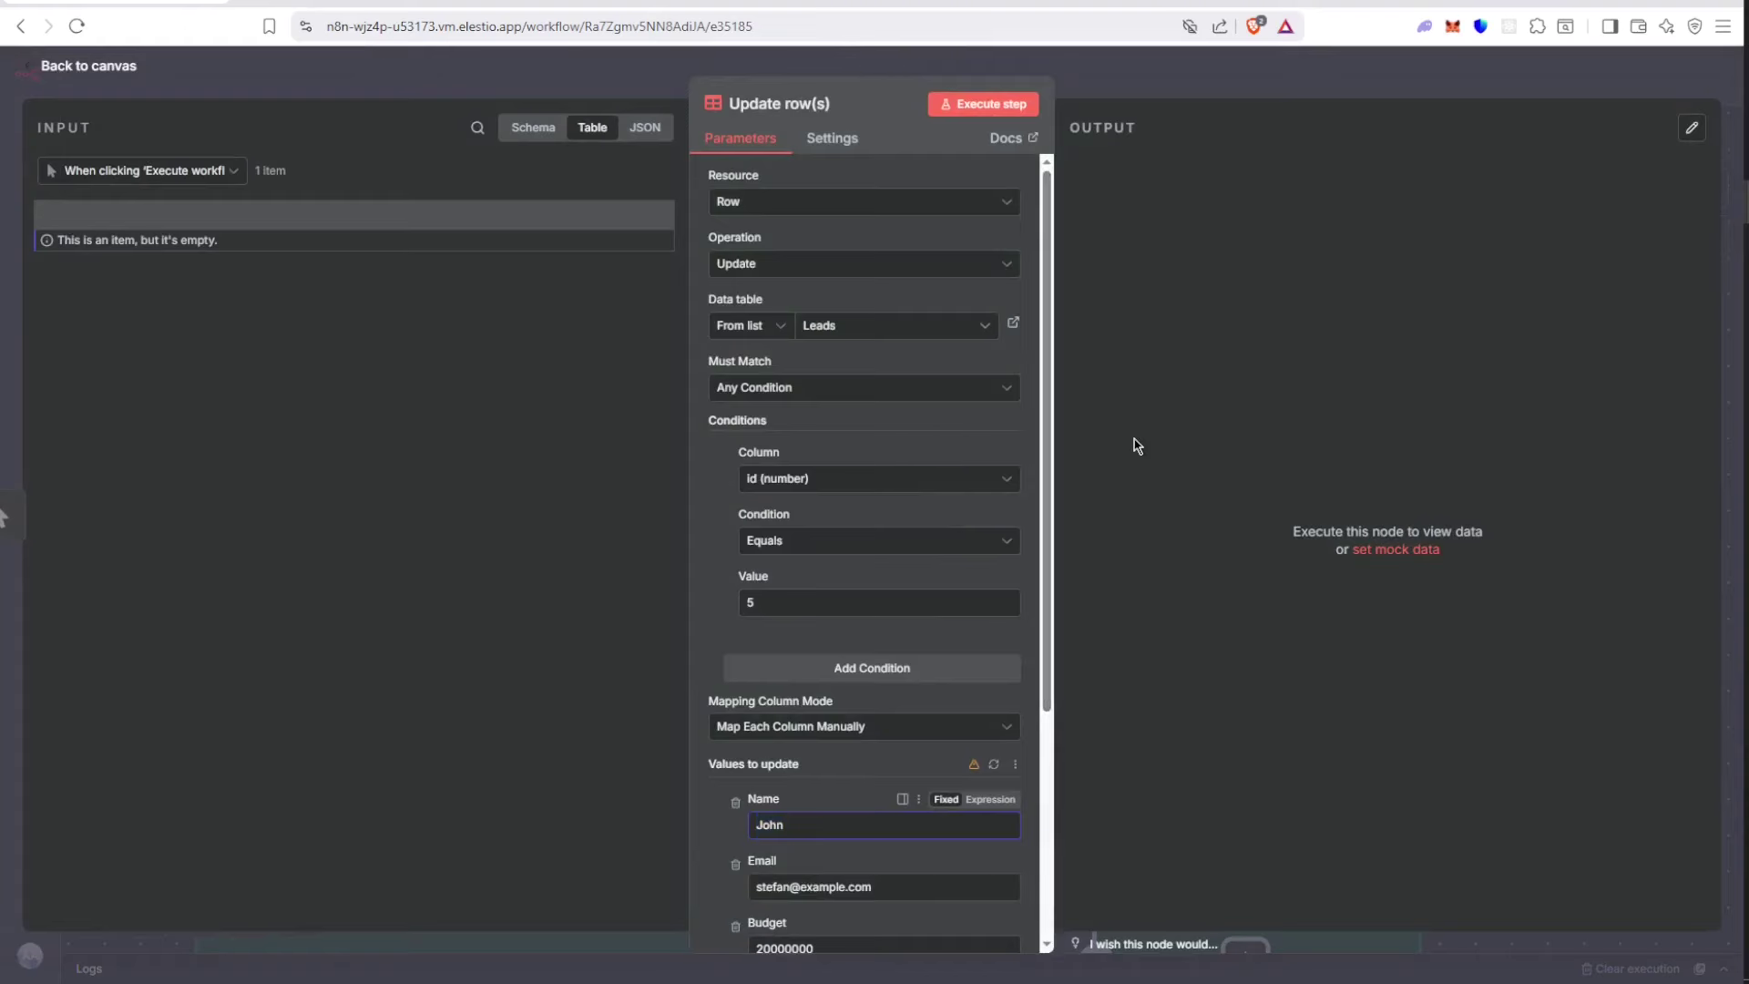
scroll(972, 457, "down", 2)
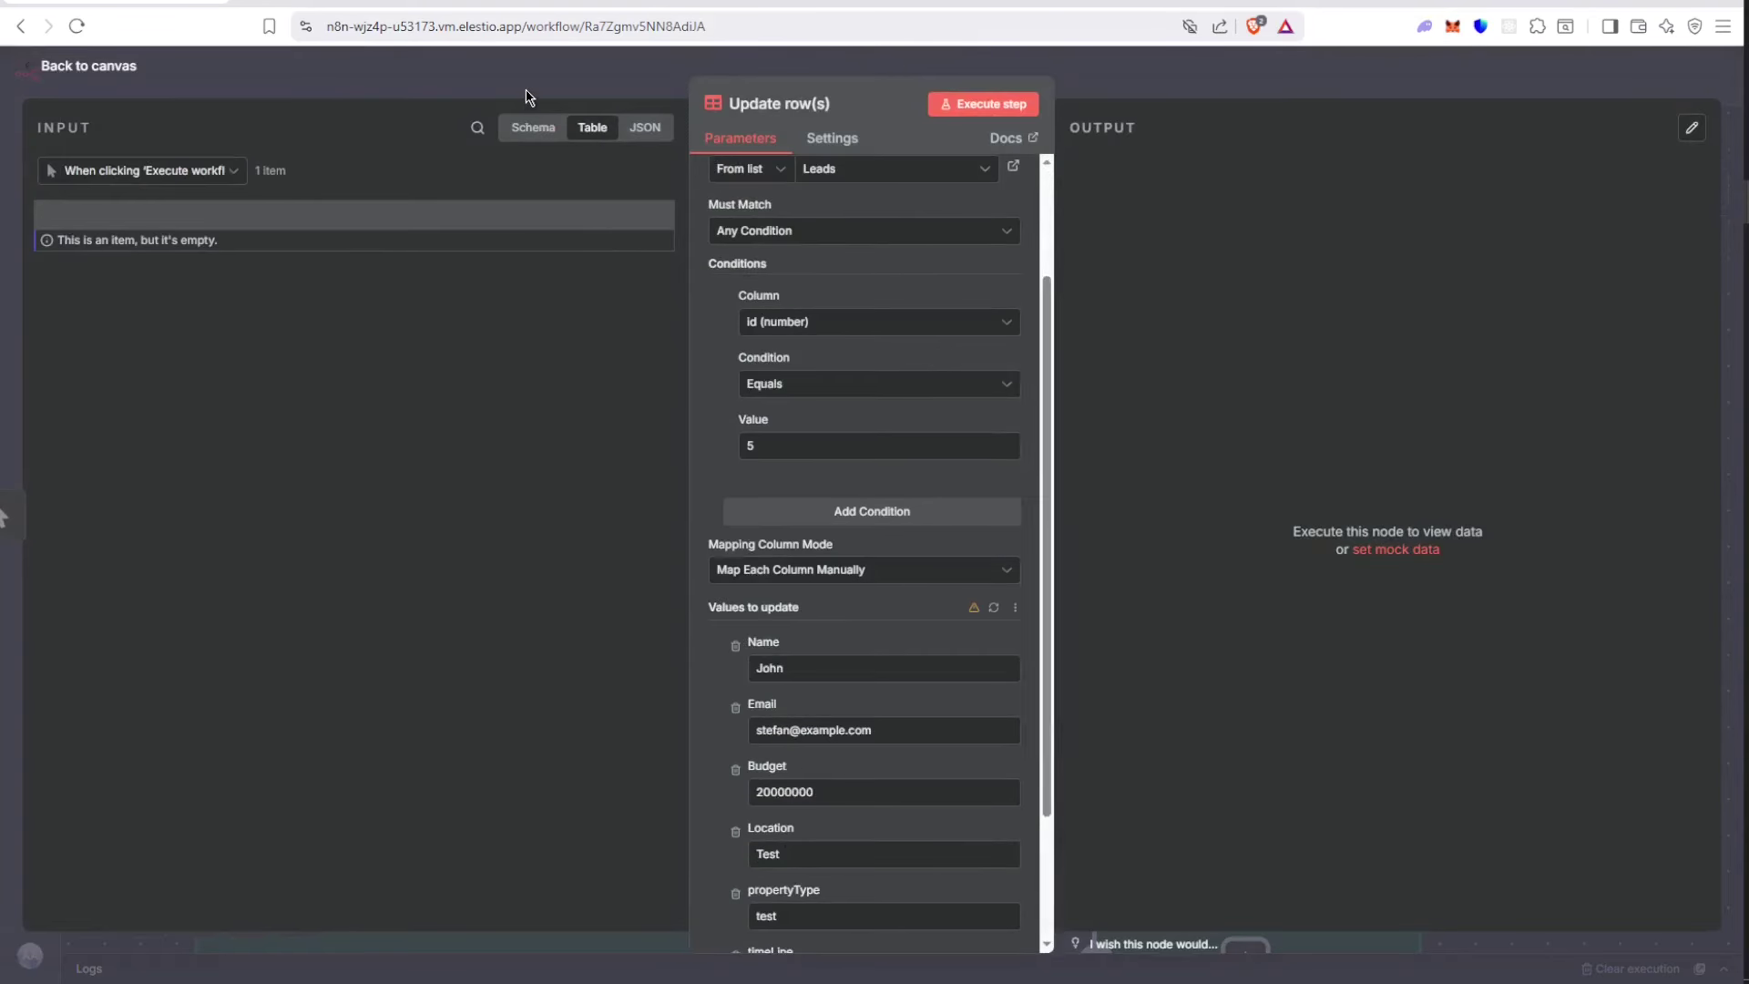
left_click(527, 89)
Run the Insert row node on its own to add the lead back to the Leads table
scroll(754, 398, "up", 8)
scroll(820, 455, "down", 2)
scroll(1117, 671, "down", 1)
scroll(1093, 592, "up", 1)
double_click(1027, 328)
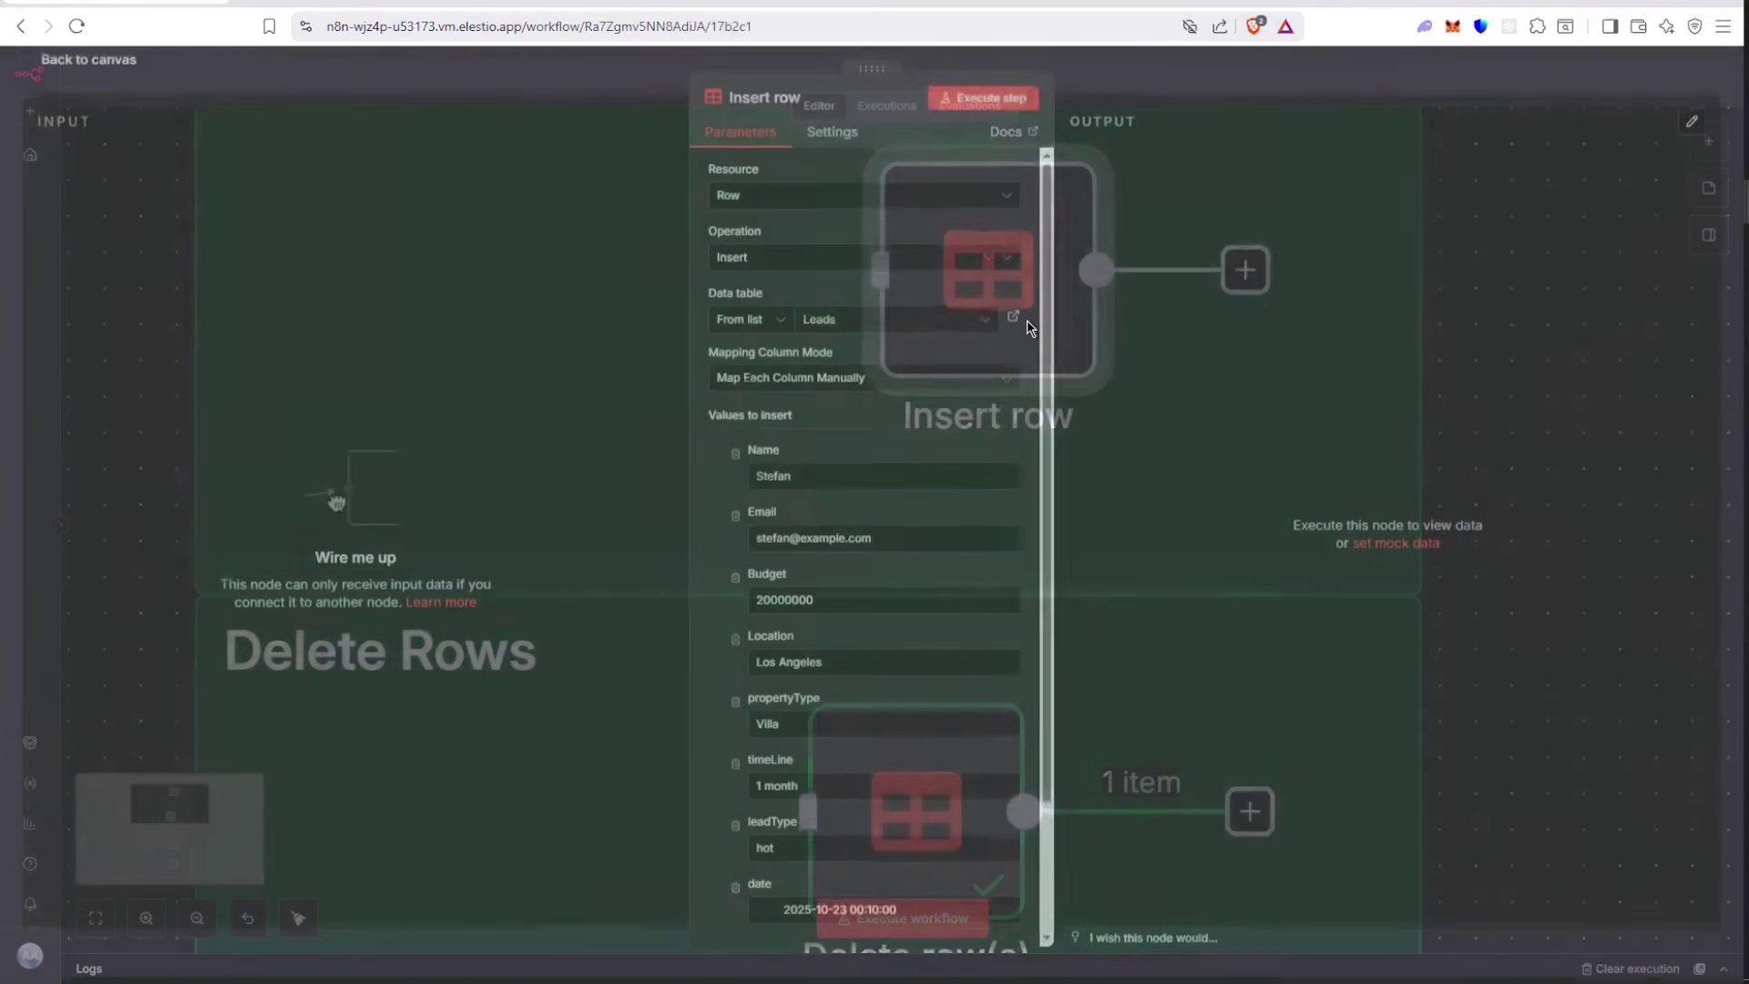
left_click(960, 108)
left_click(587, 86)
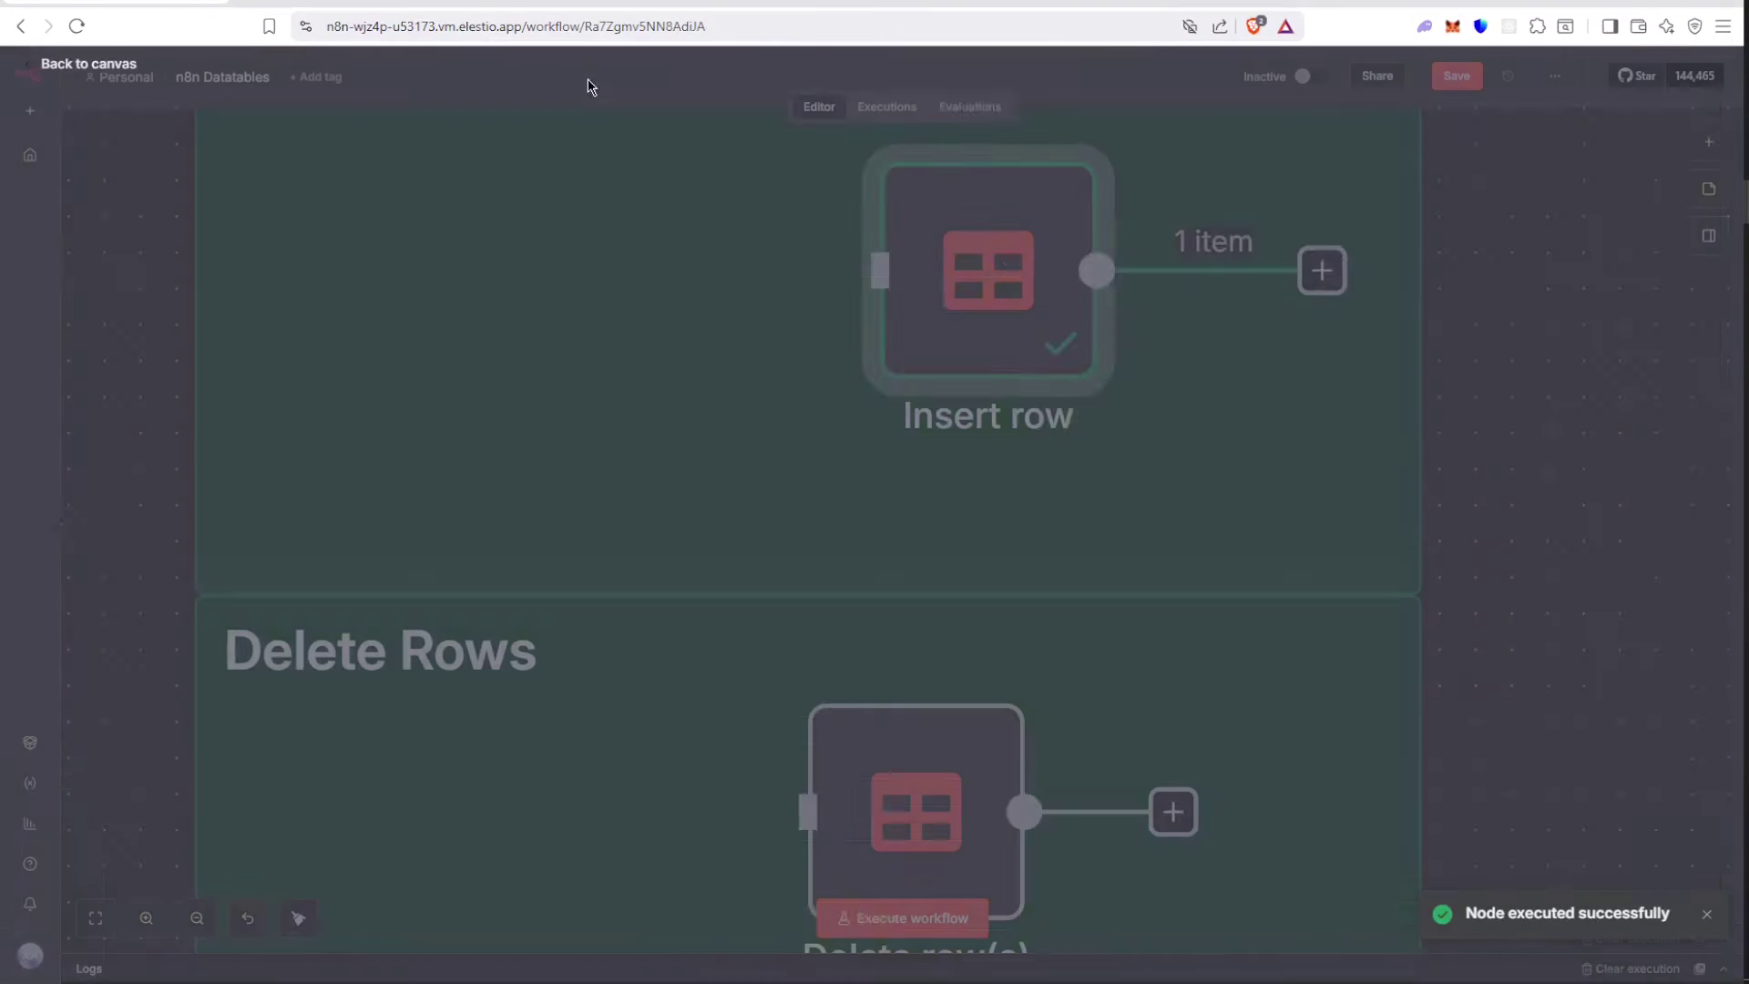
Look up the new lead's id in the Leads table and set the id condition of Update row(s) to 14
scroll(691, 461, "down", 10)
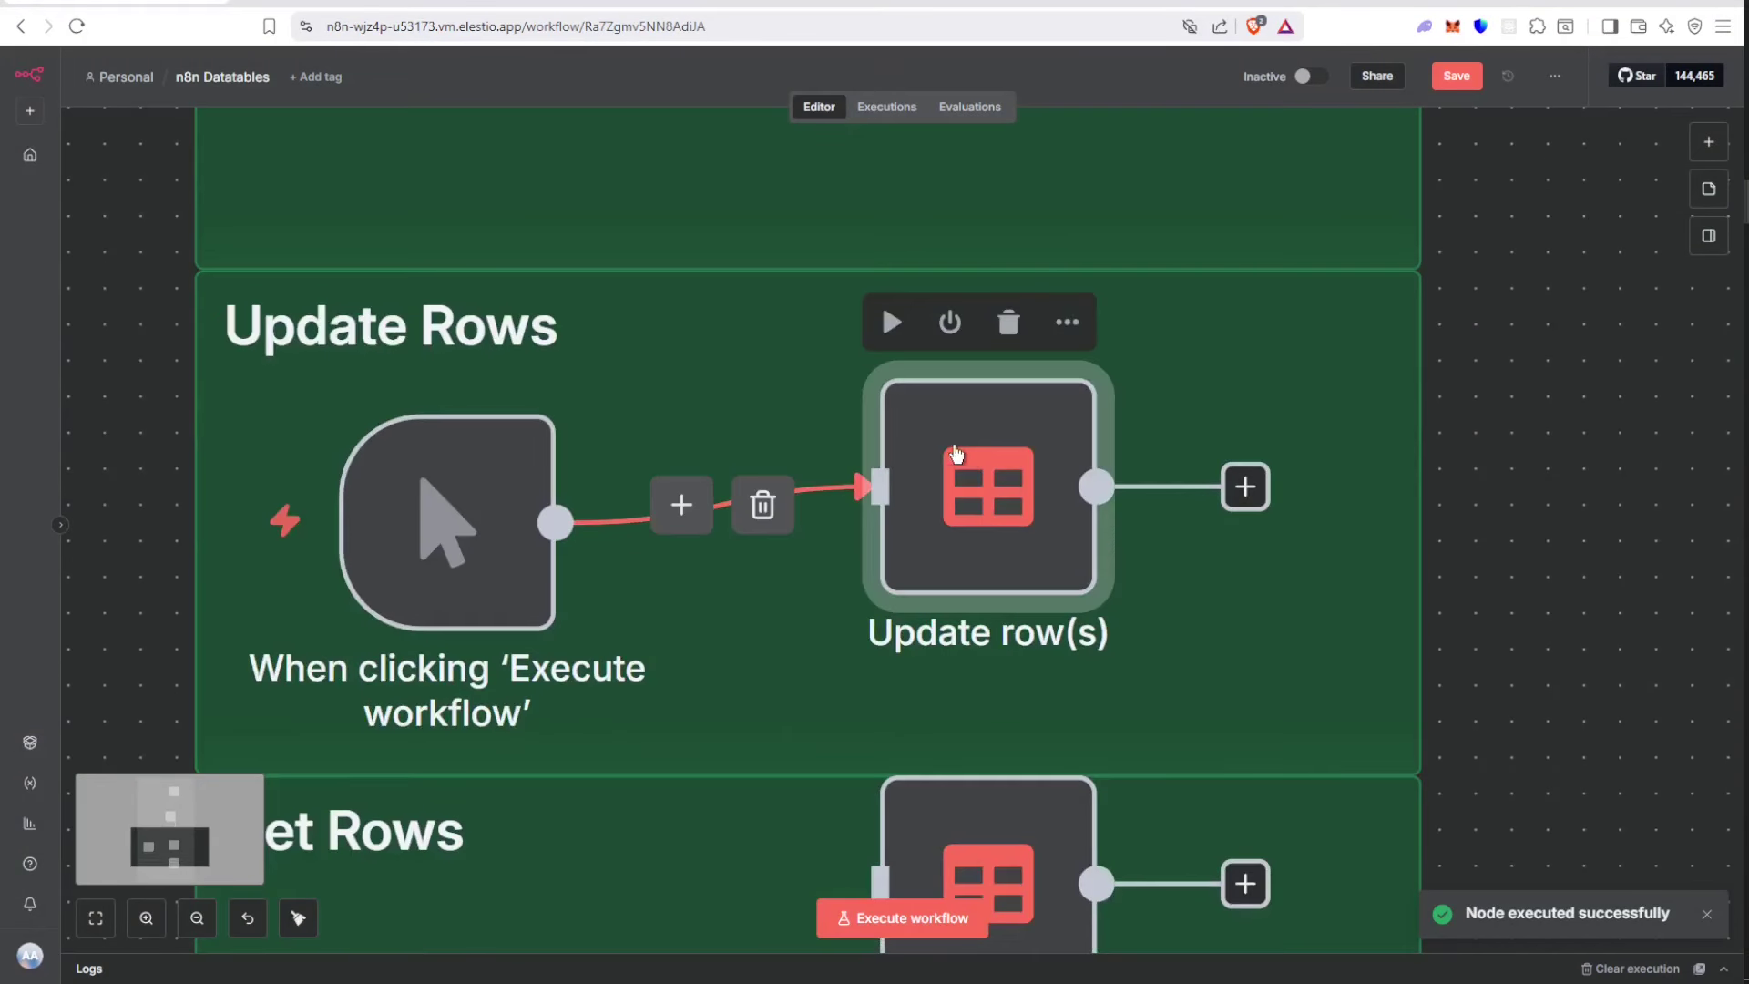
double_click(955, 452)
scroll(851, 445, "down", 2)
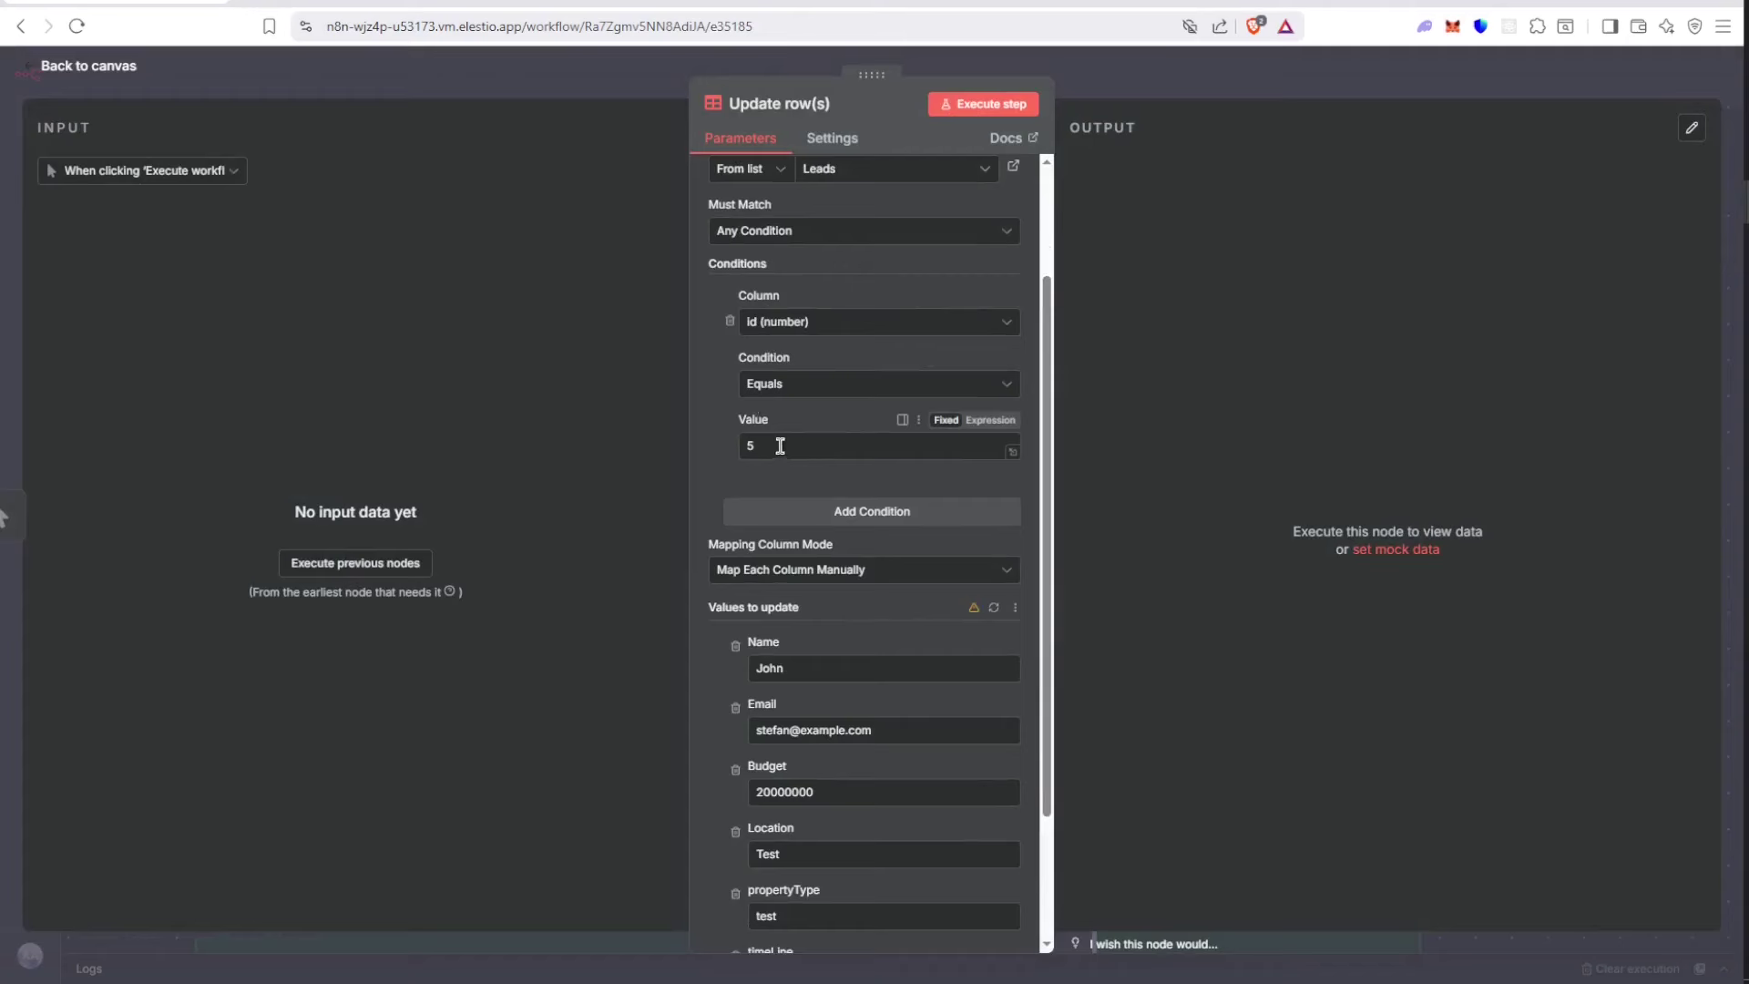
left_click(412, 4)
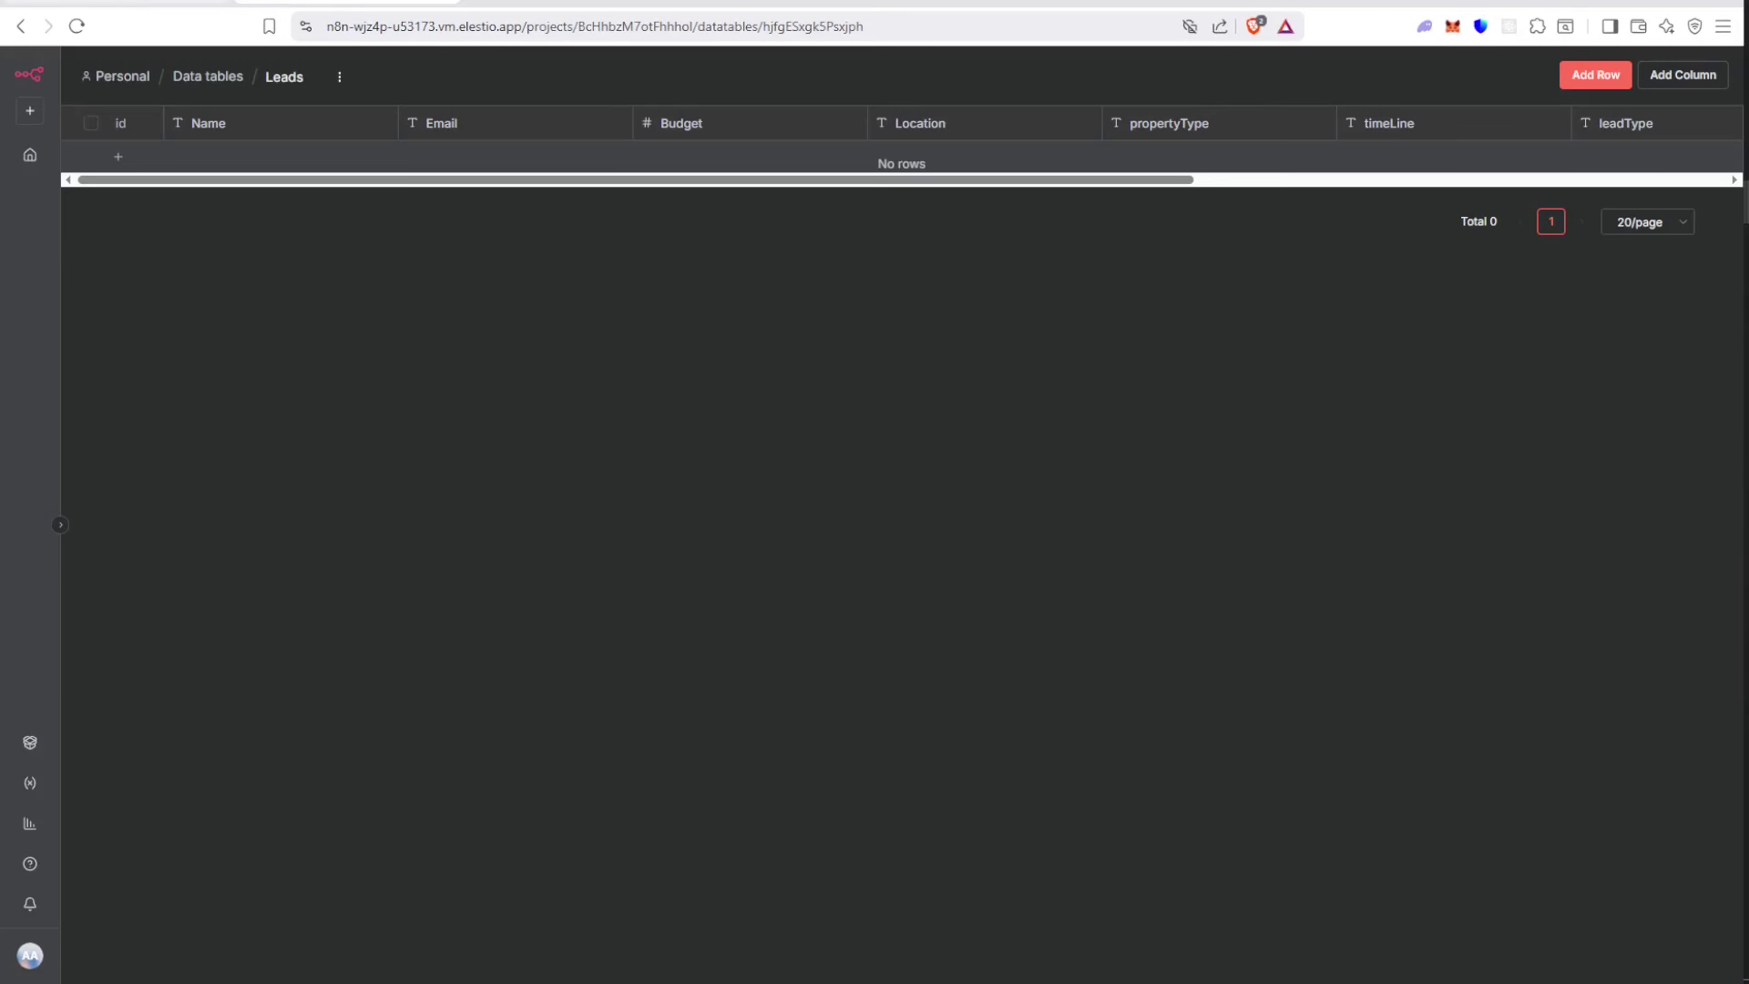
left_click(123, 4)
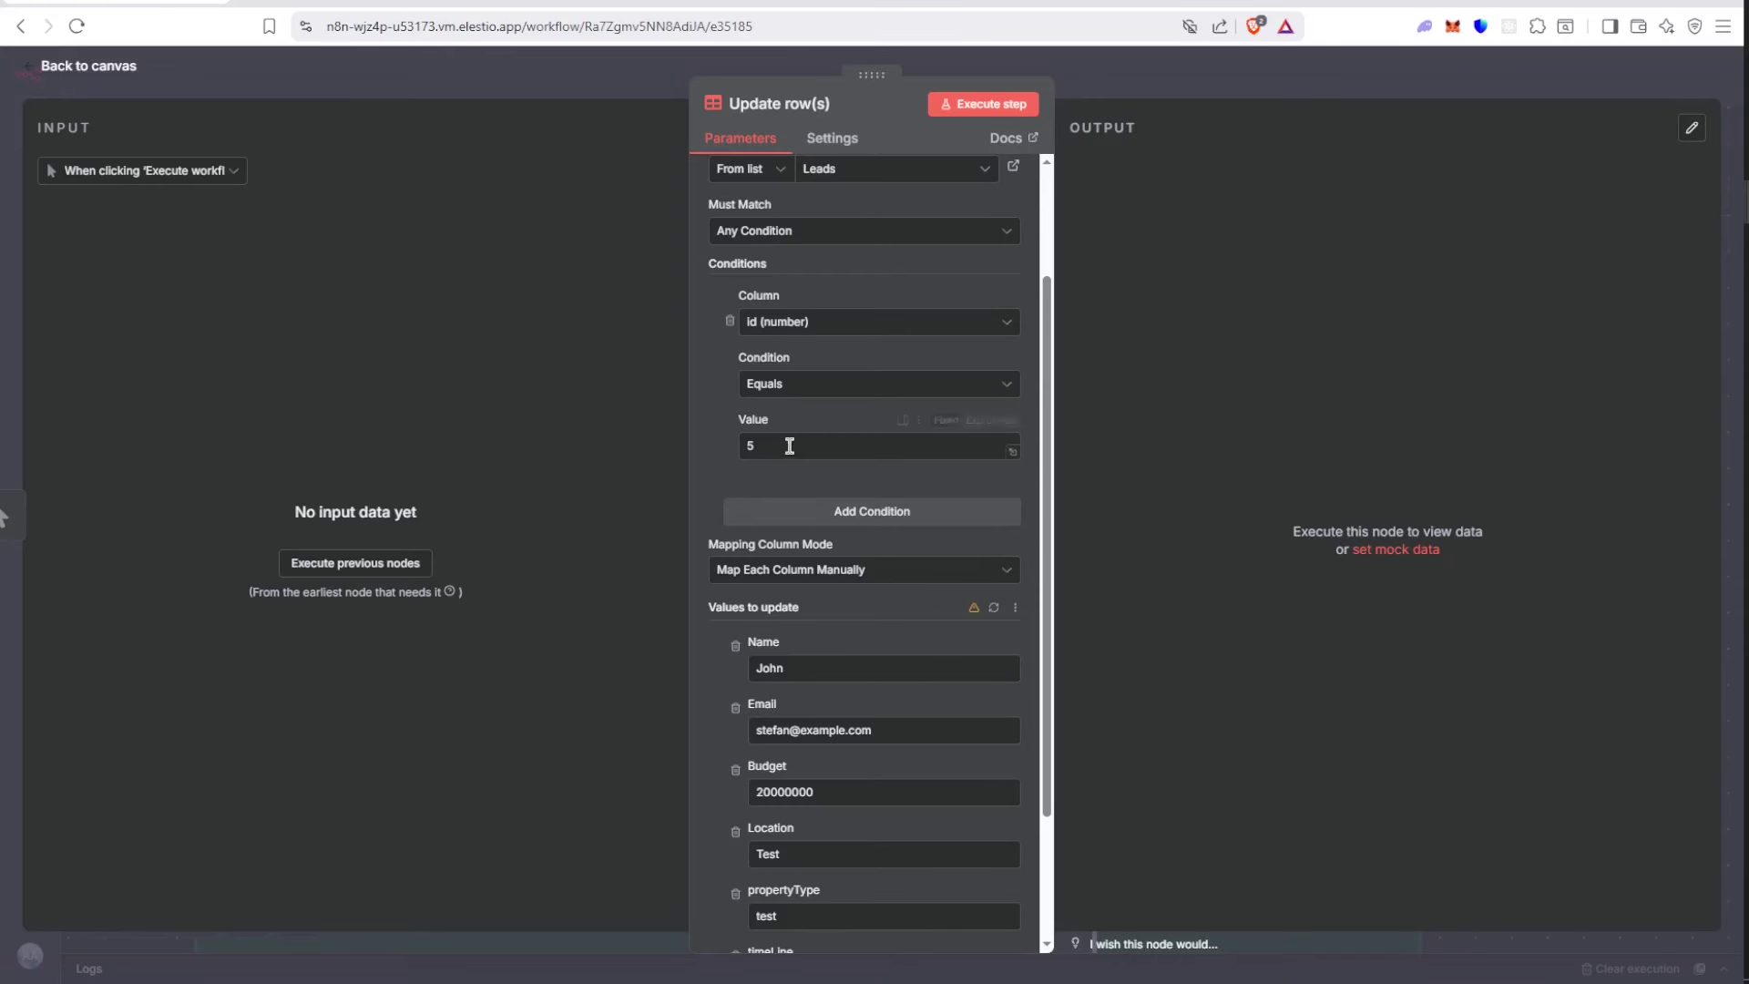
left_click(331, 2)
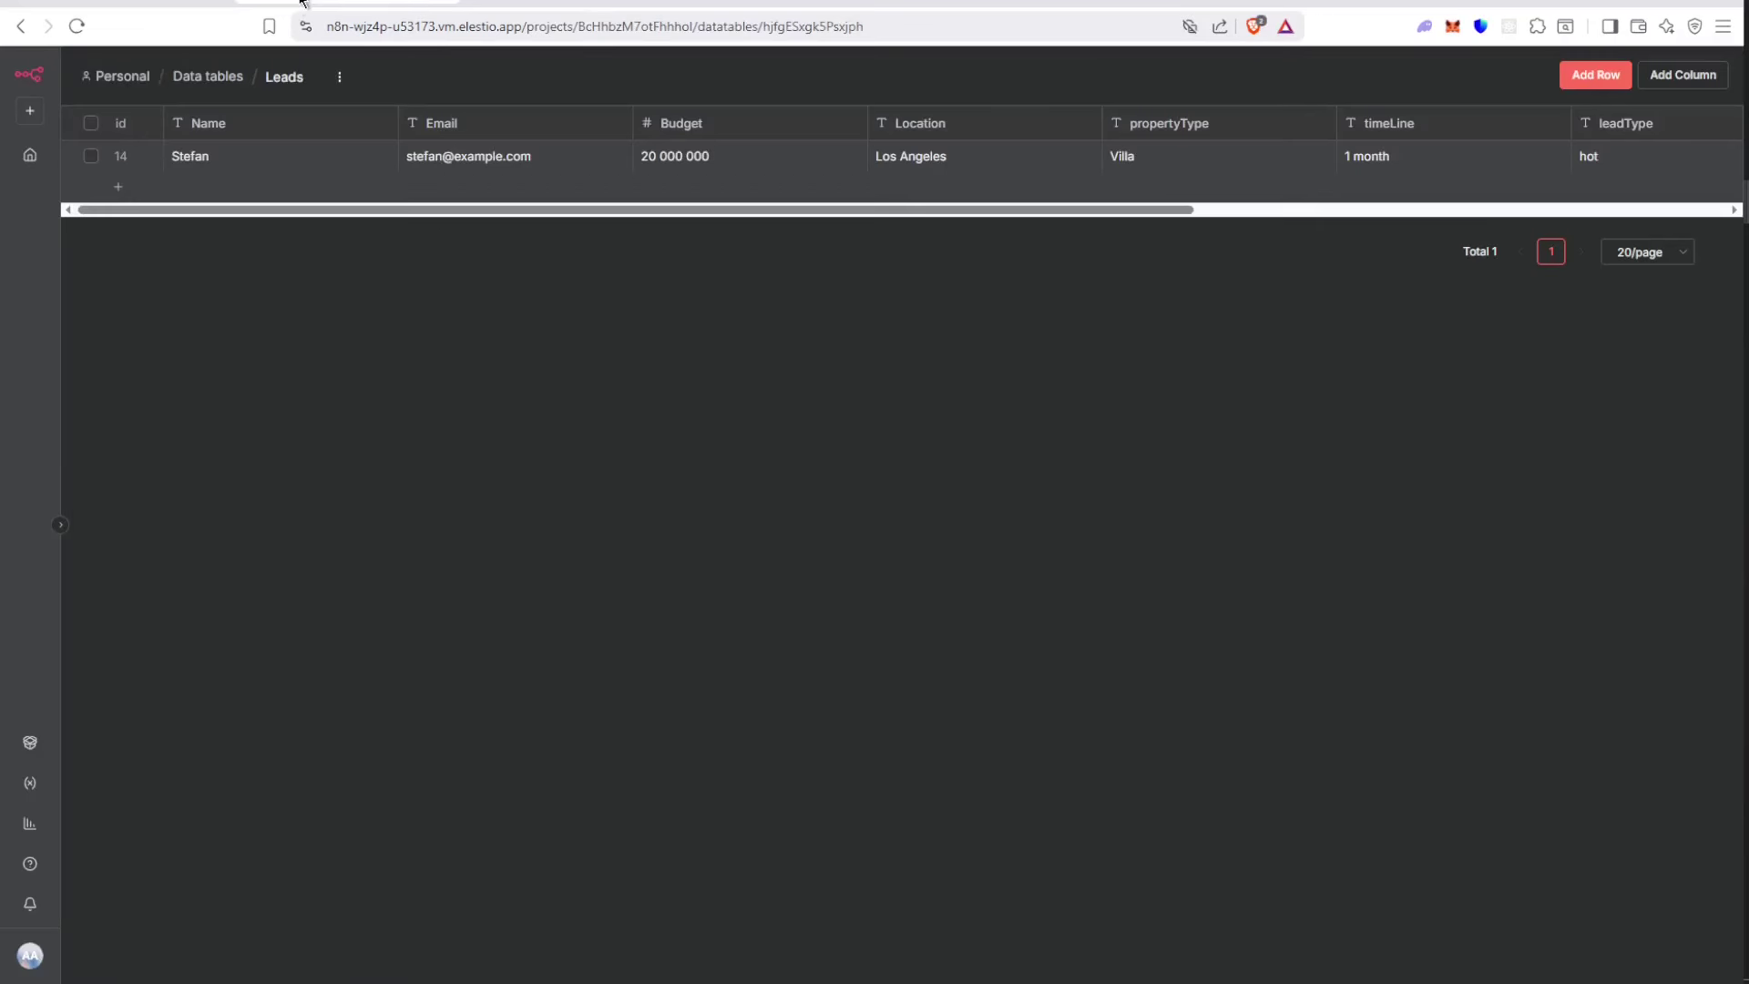
left_click(160, 4)
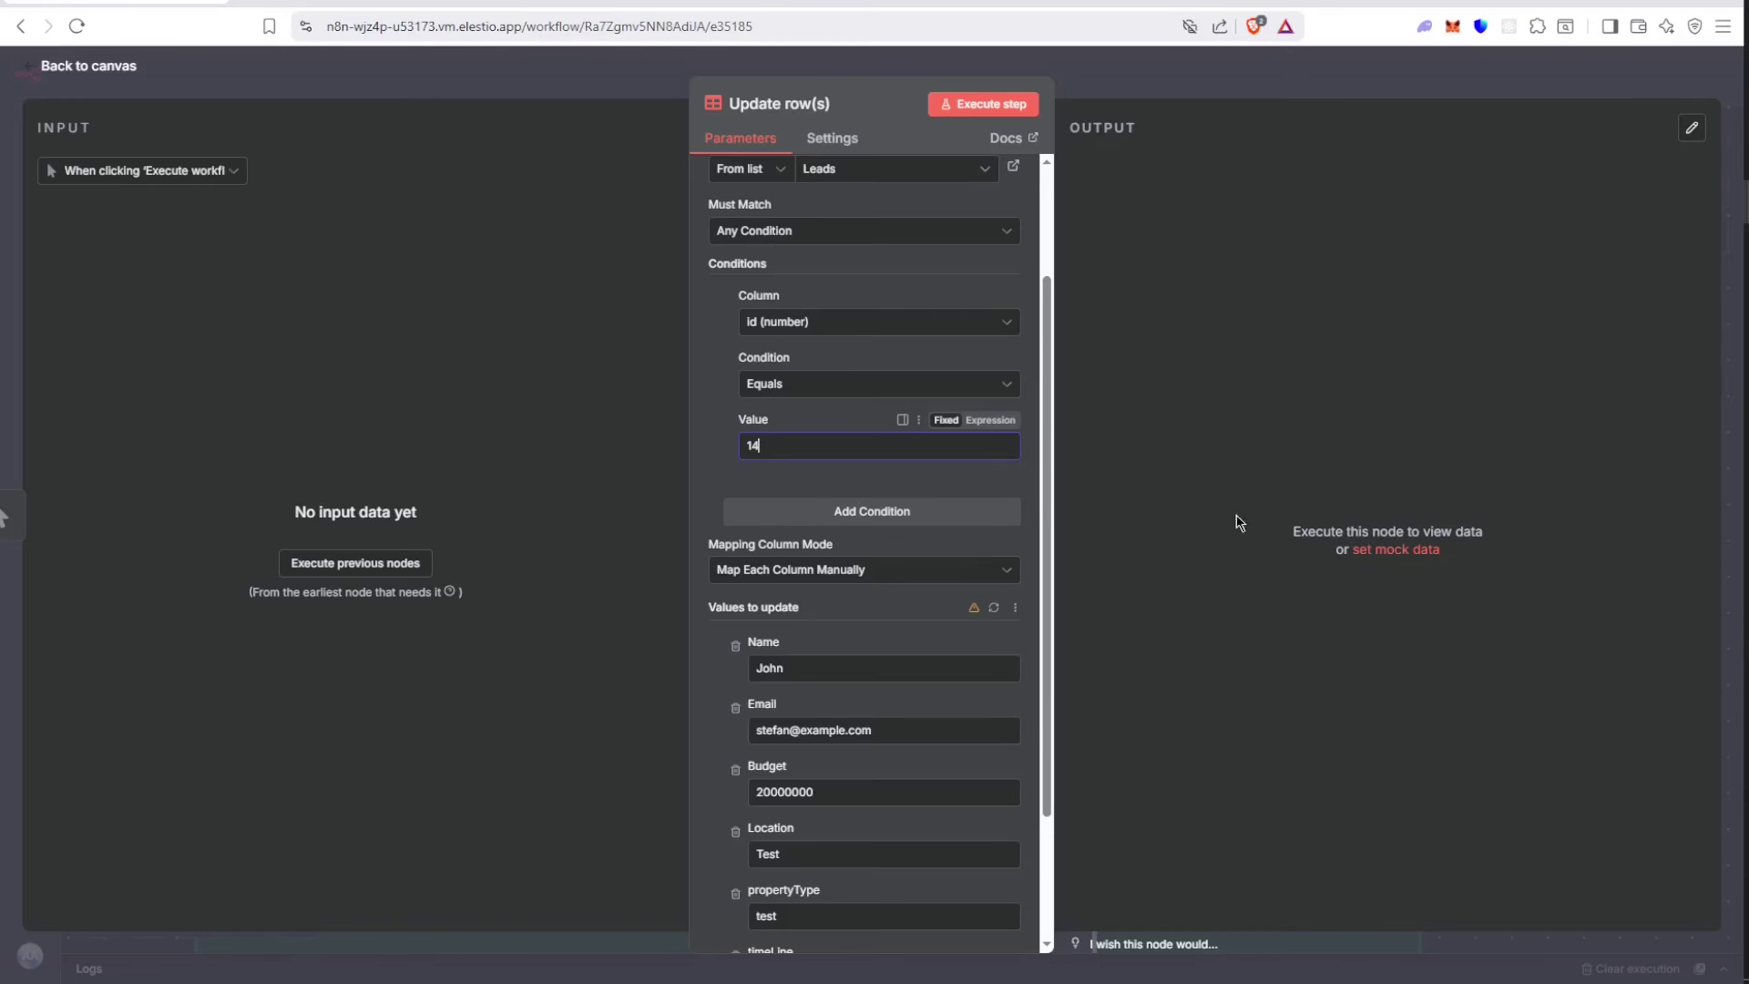
left_click(993, 609)
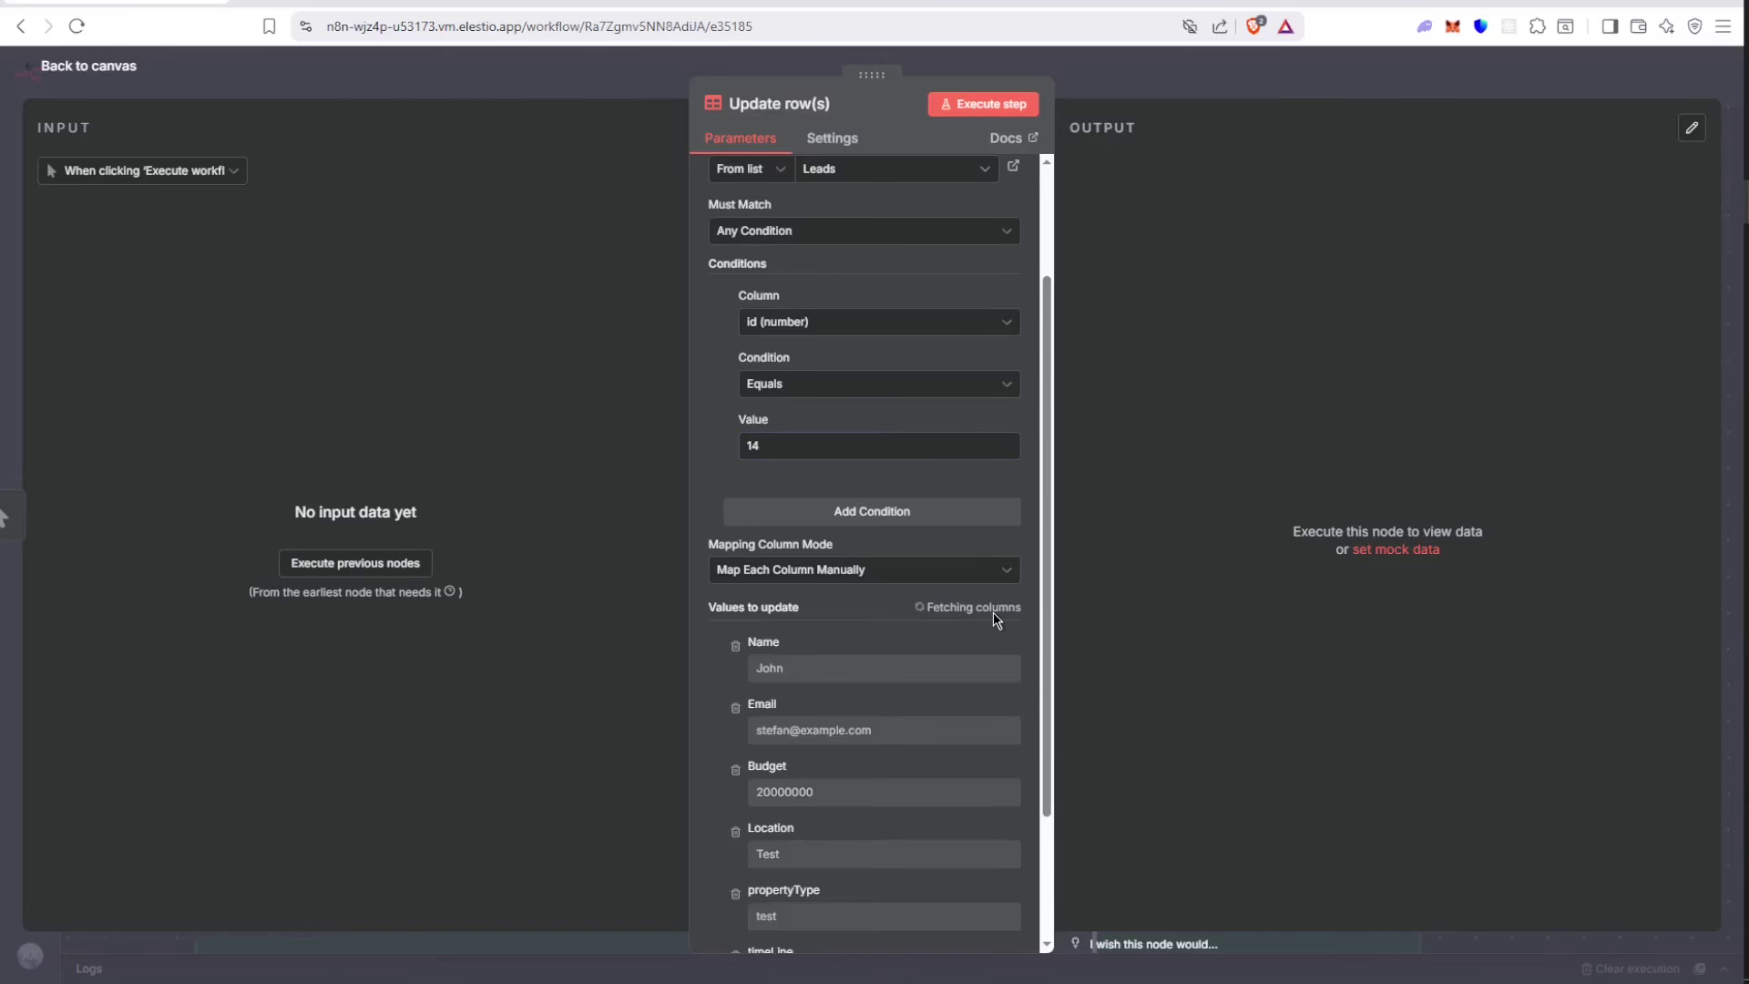
scroll(1020, 652, "down", 3)
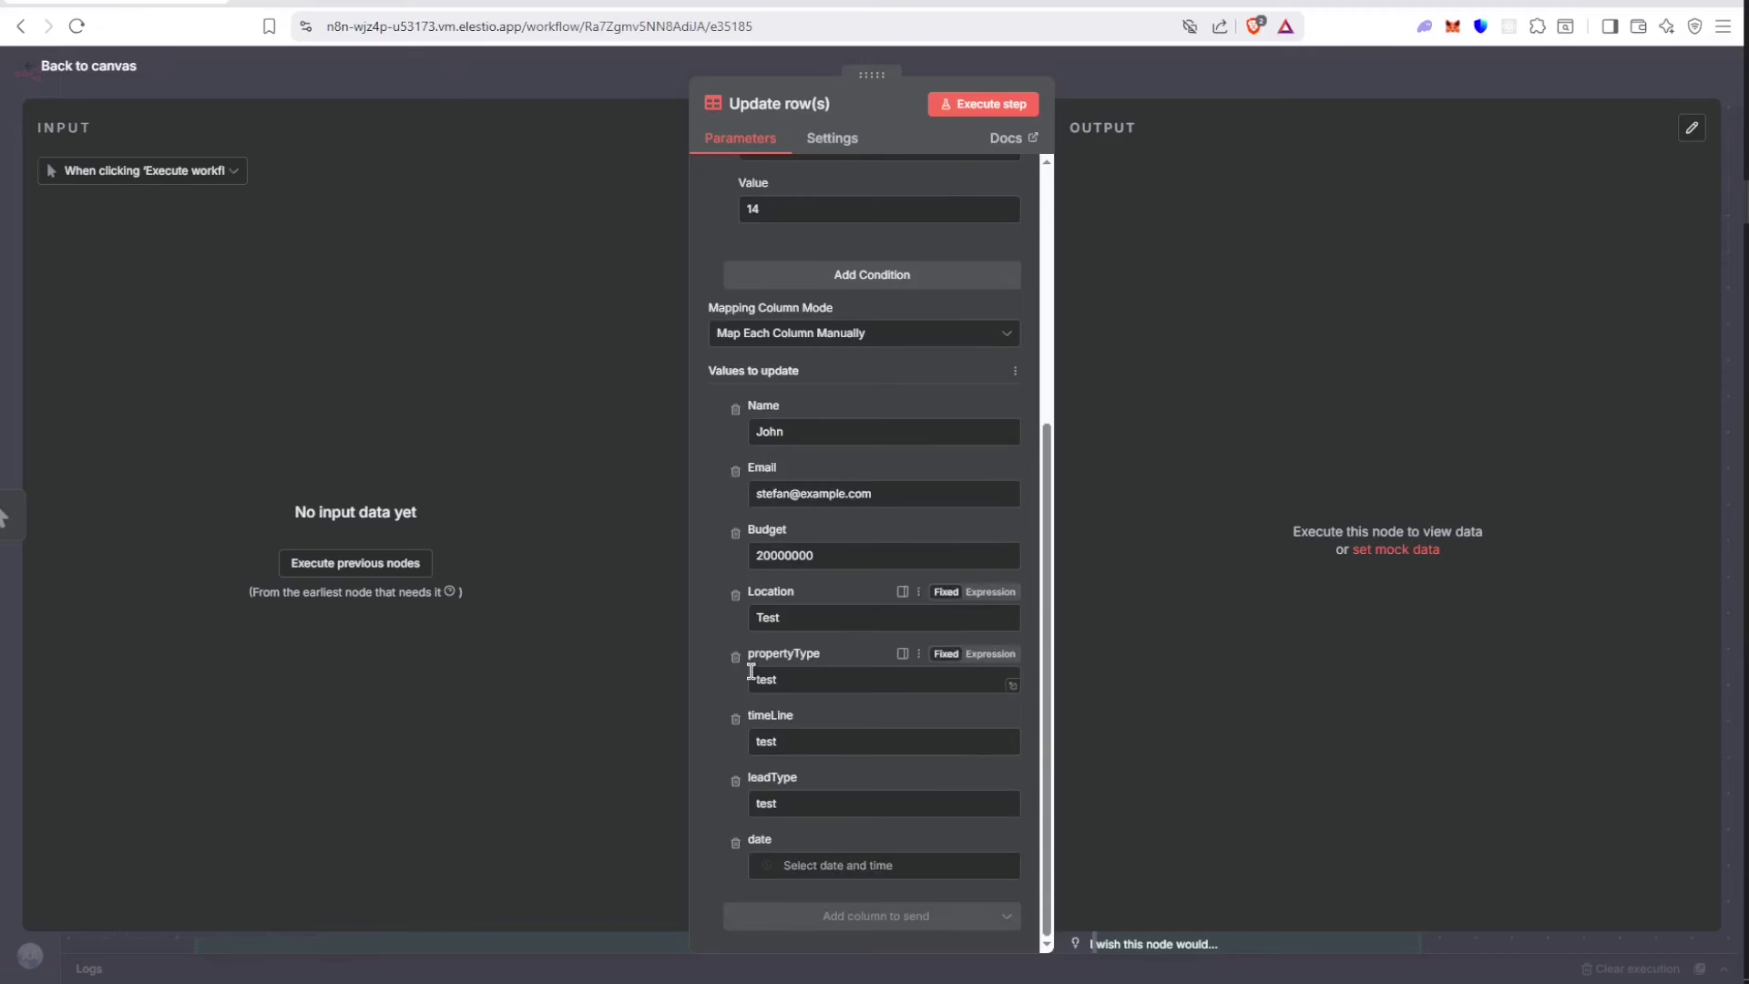
left_click(850, 864)
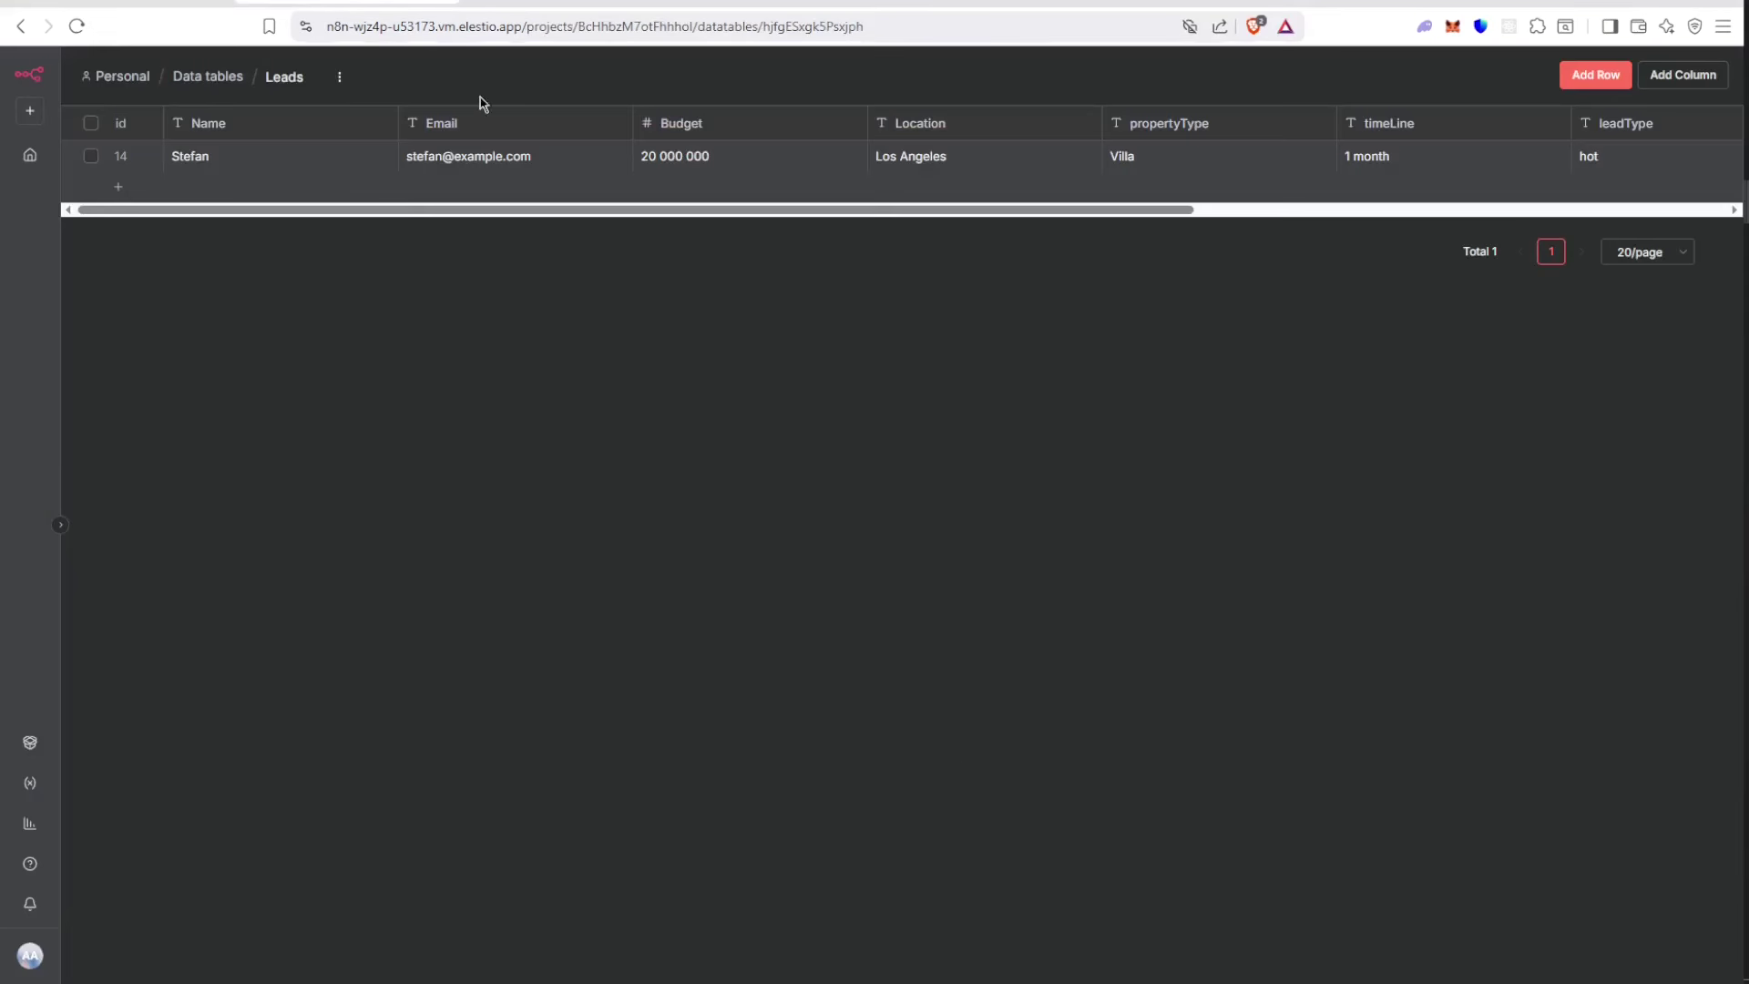
left_click_drag(539, 212, 1272, 239)
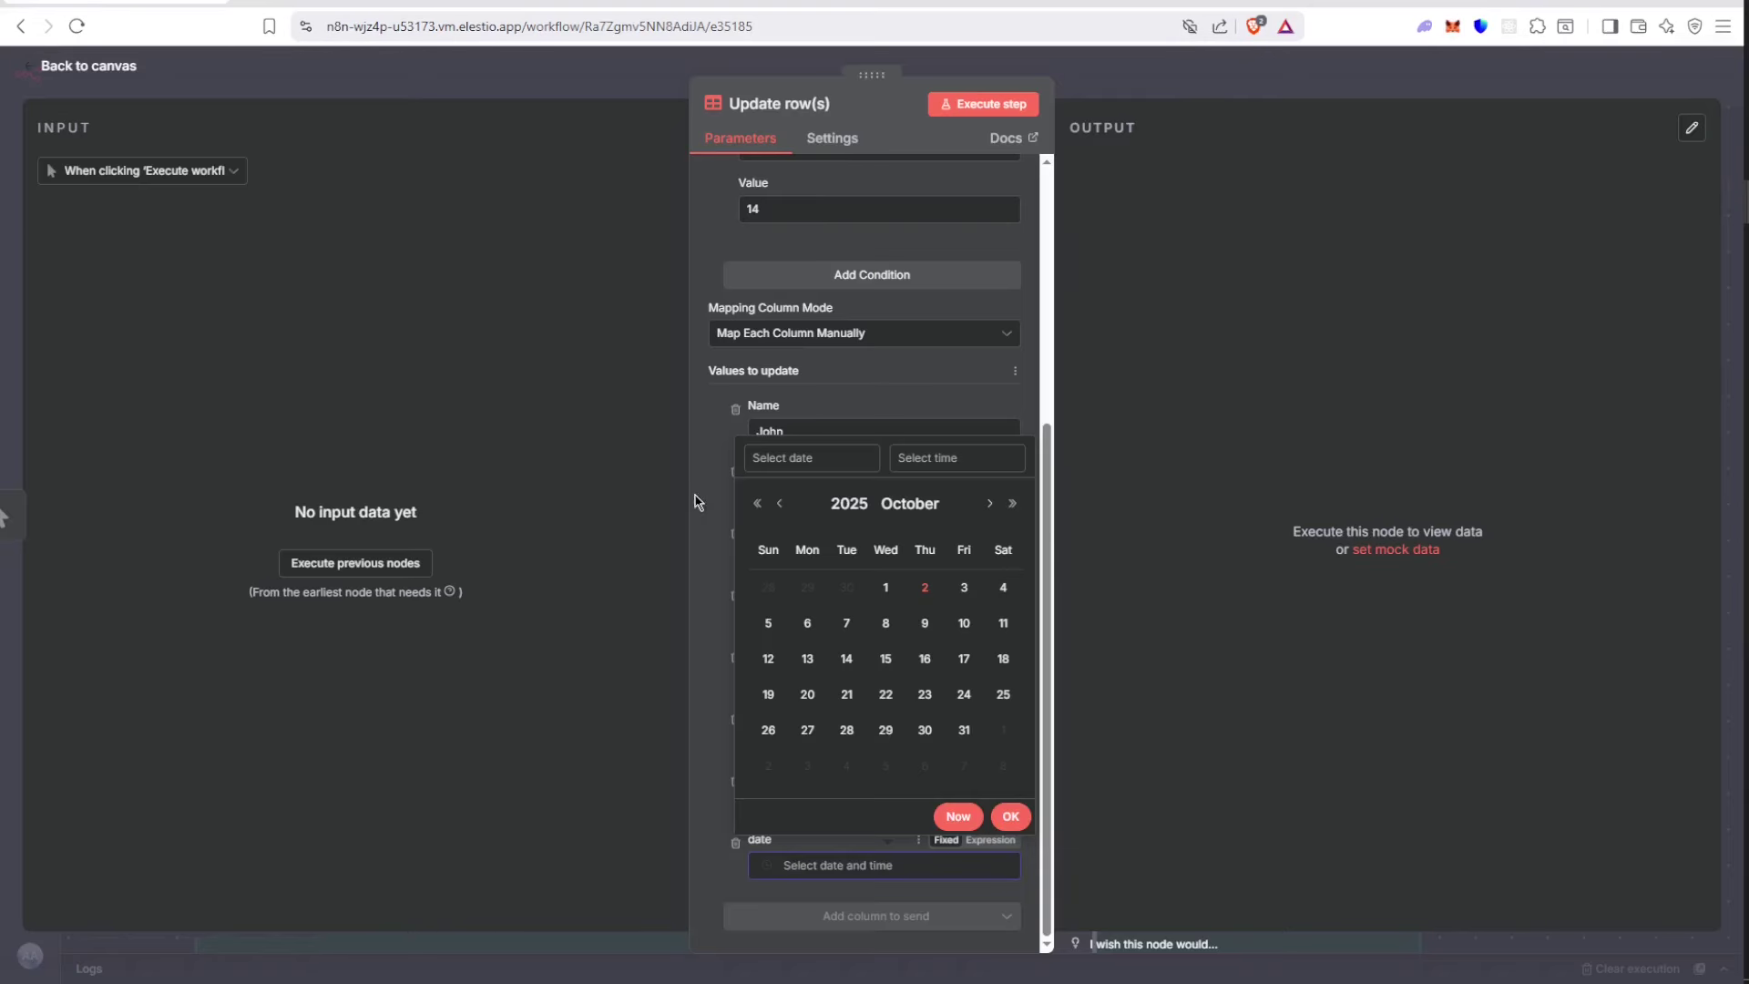
left_click(964, 588)
left_click(990, 451)
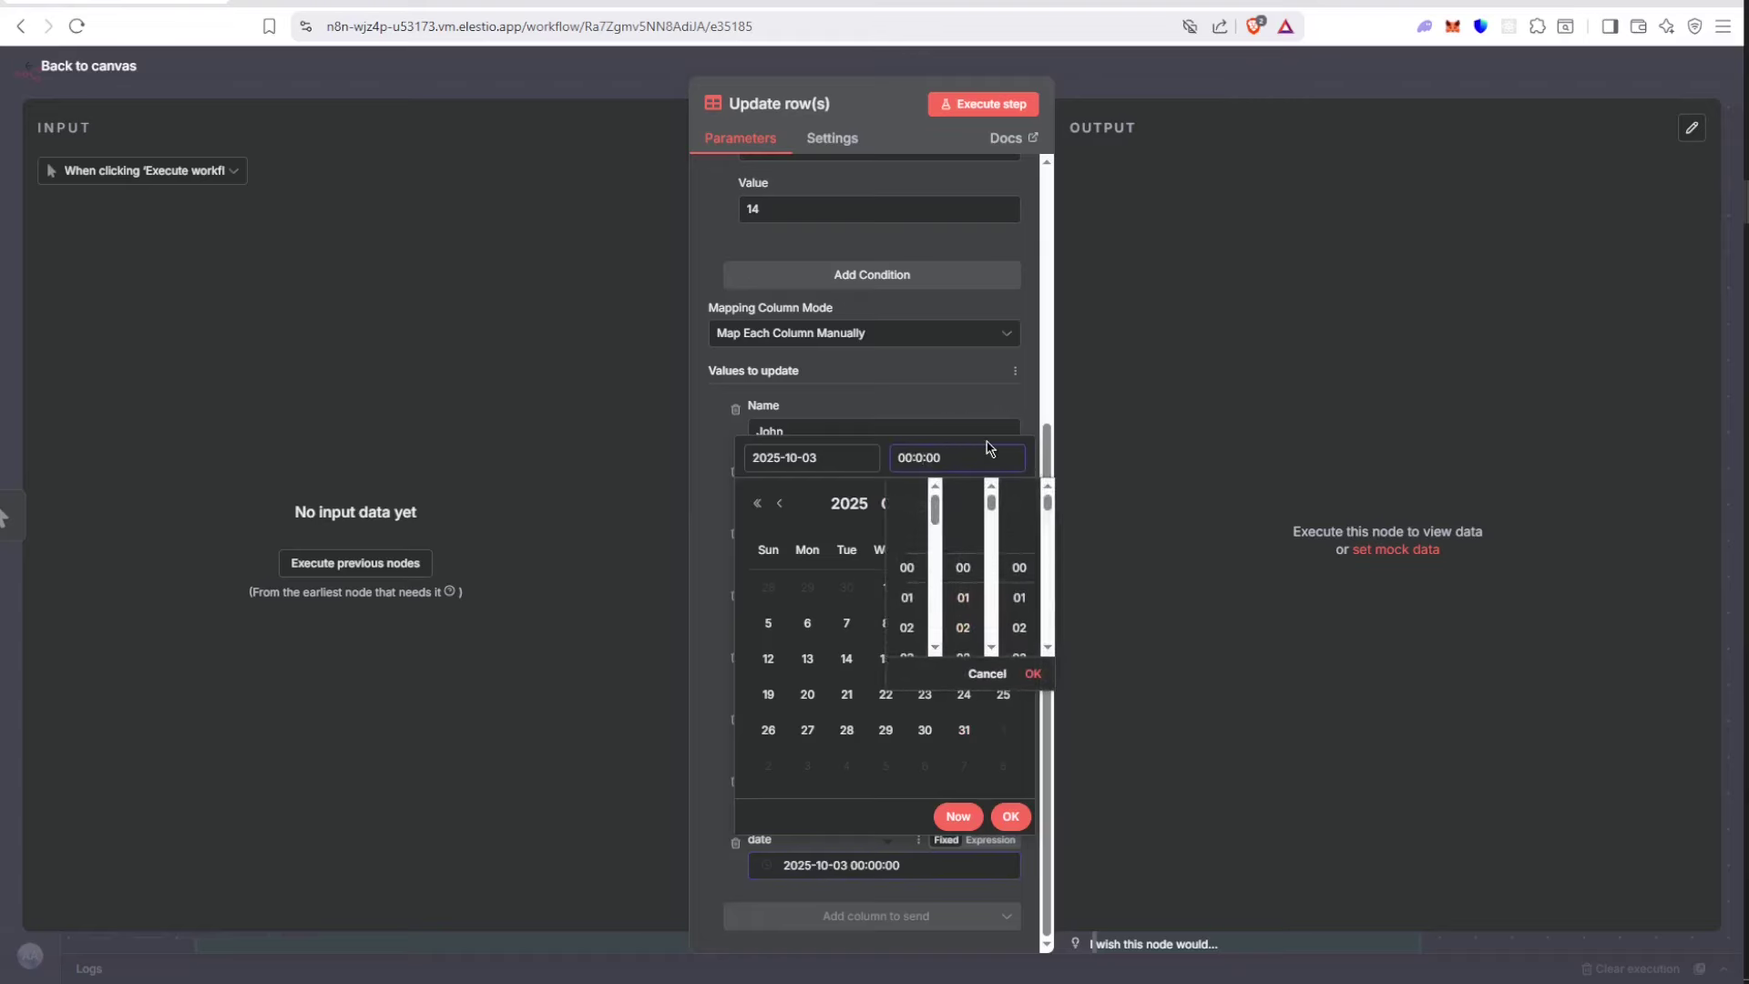
left_click(1032, 674)
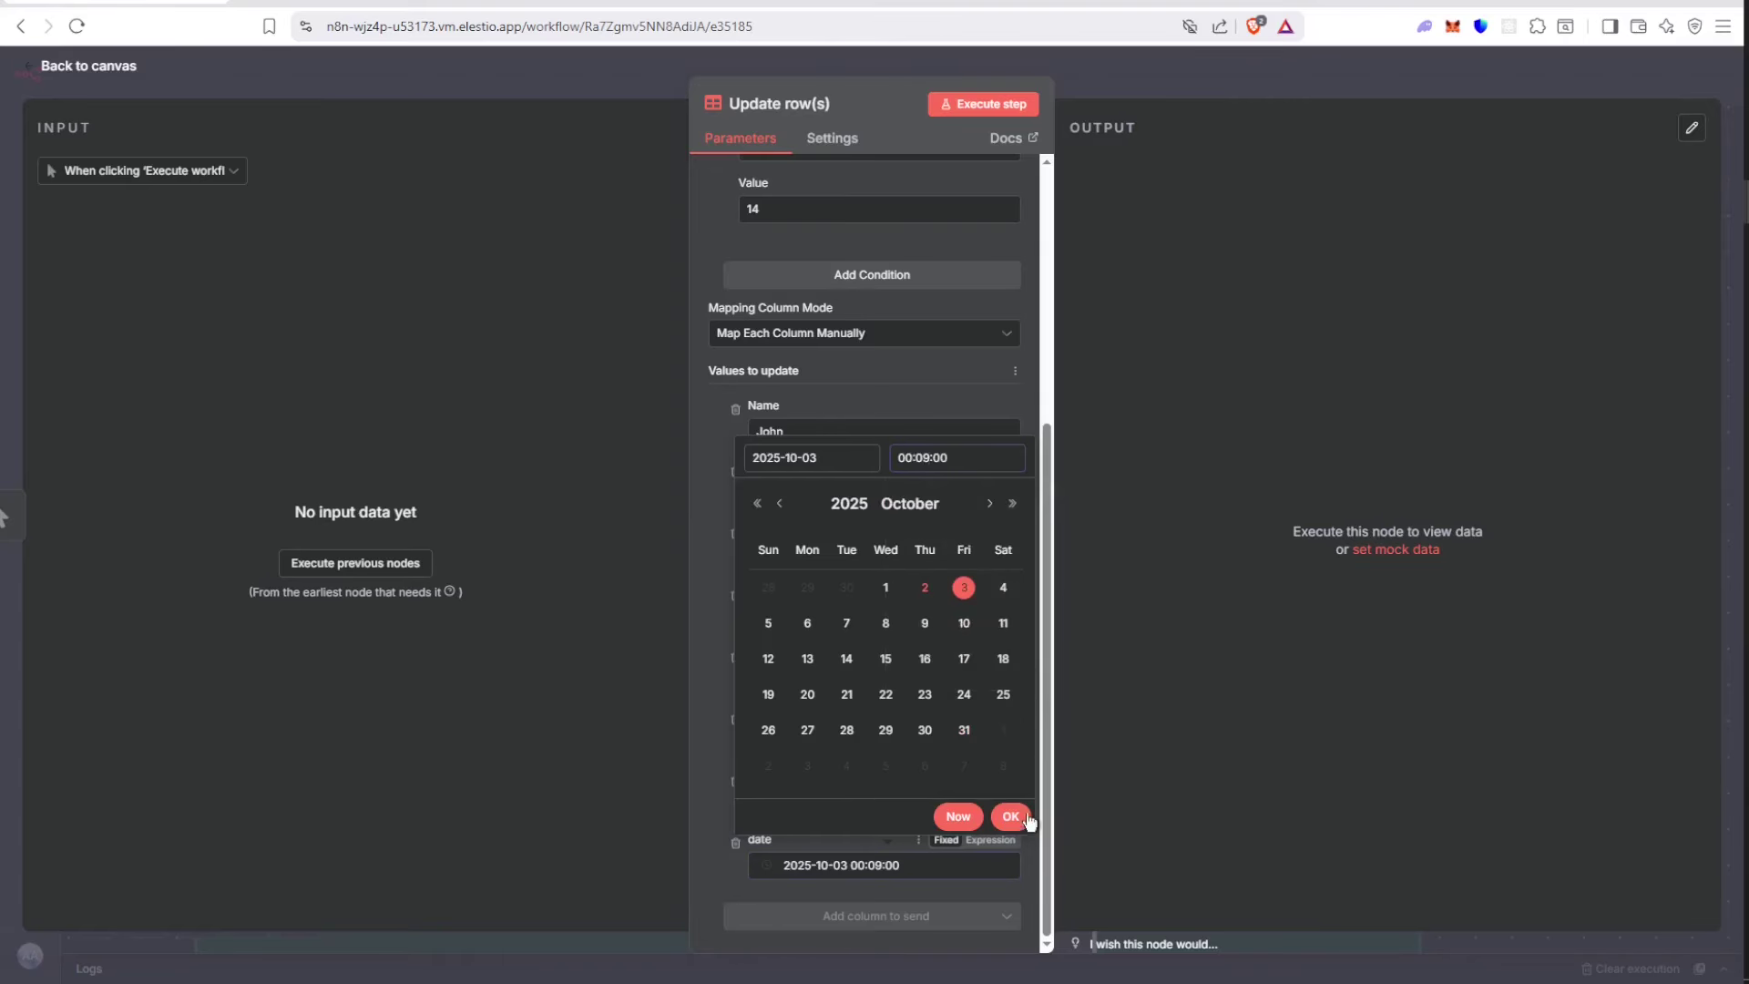
left_click(1011, 816)
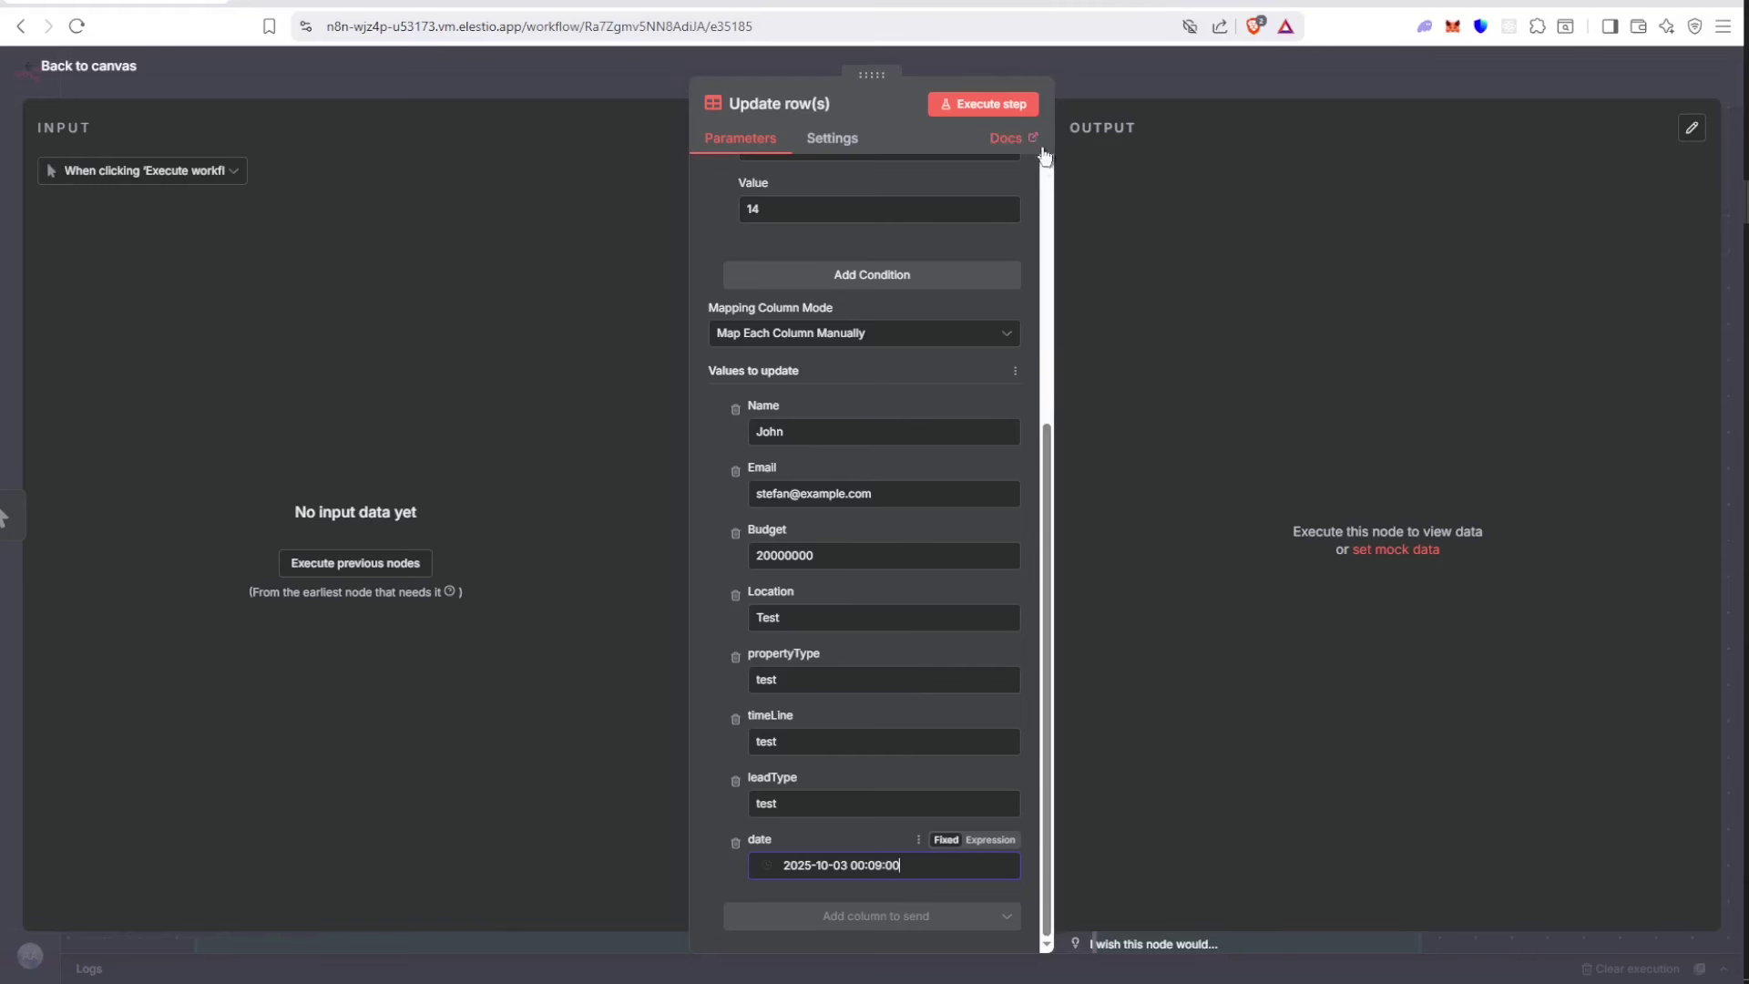
Run Update row(s) and reload the Leads table to check the lead's updated values
left_click(1002, 105)
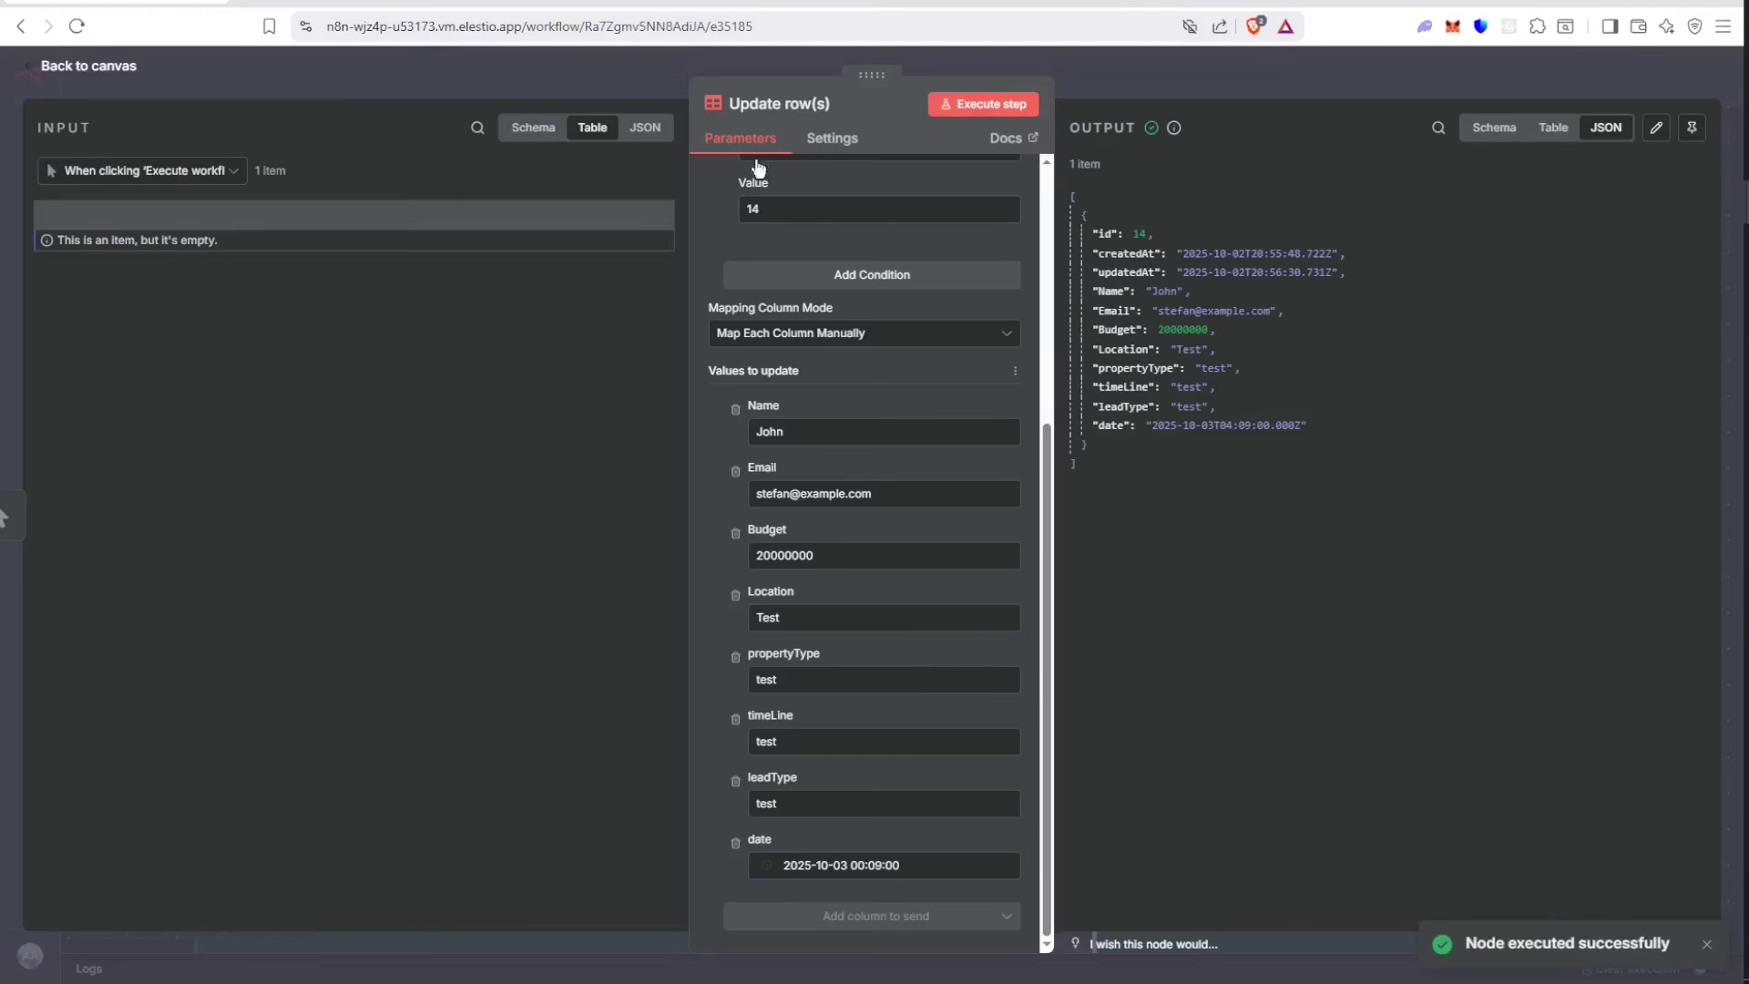
key("ctrl+Tab")
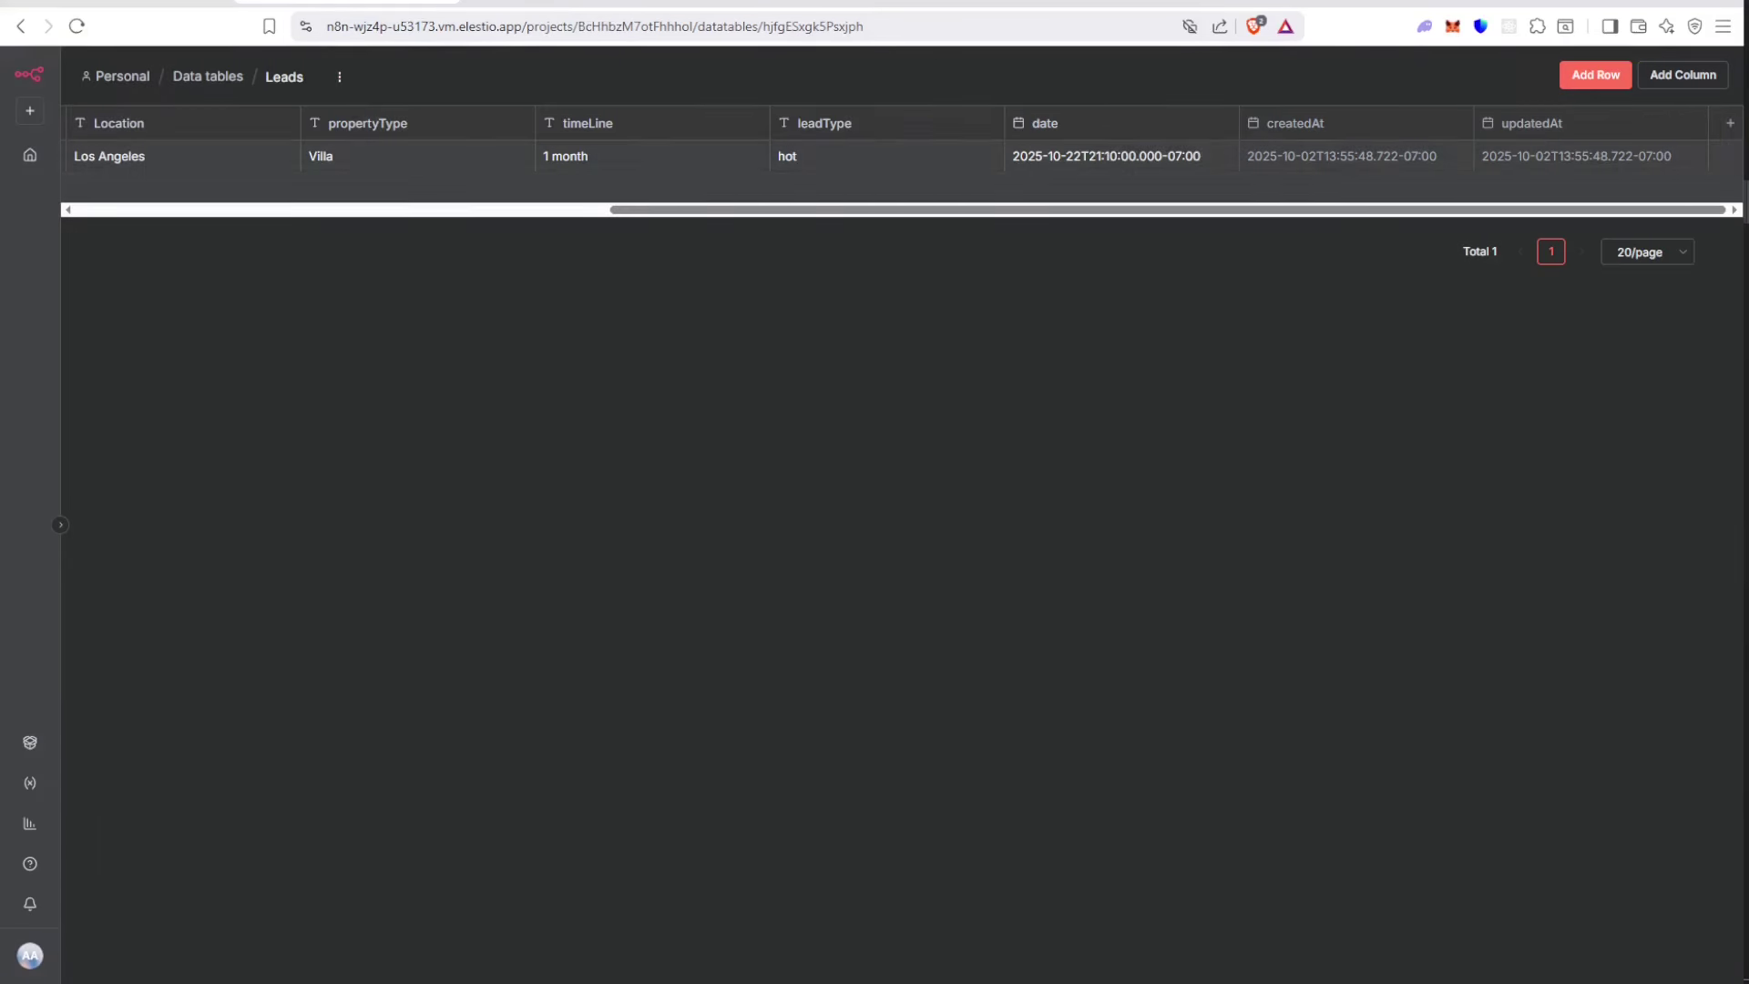
left_click_drag(802, 211, 210, 261)
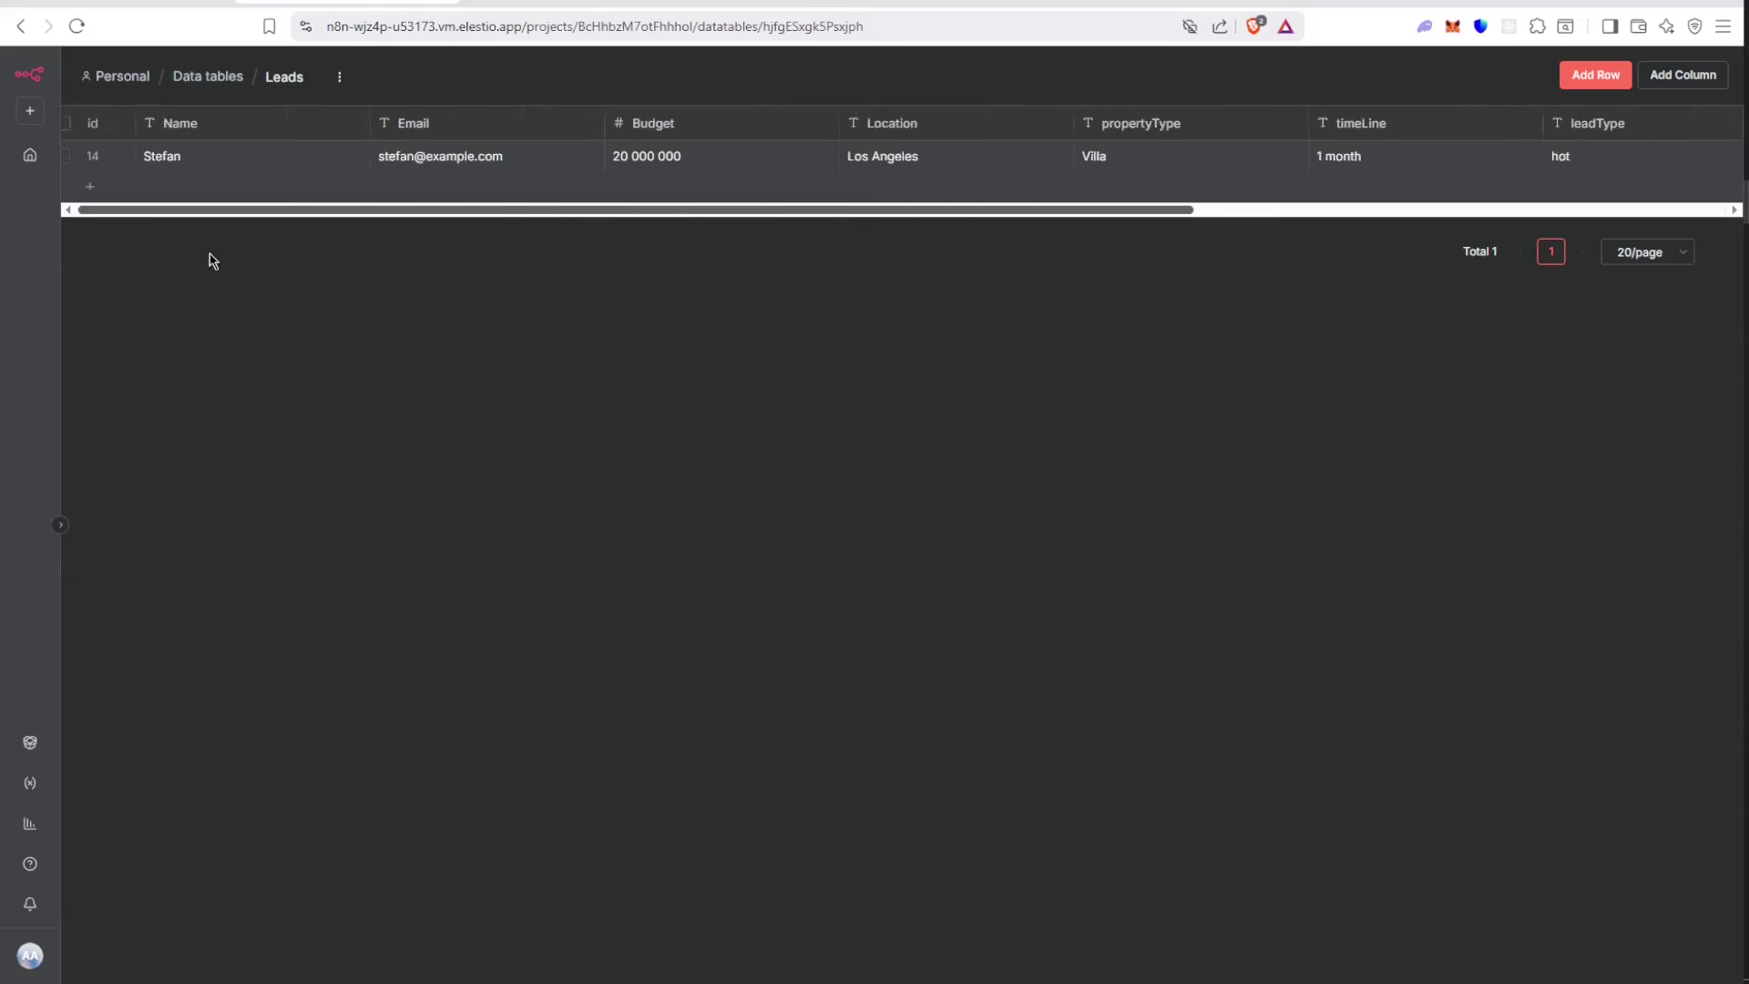
key("F5")
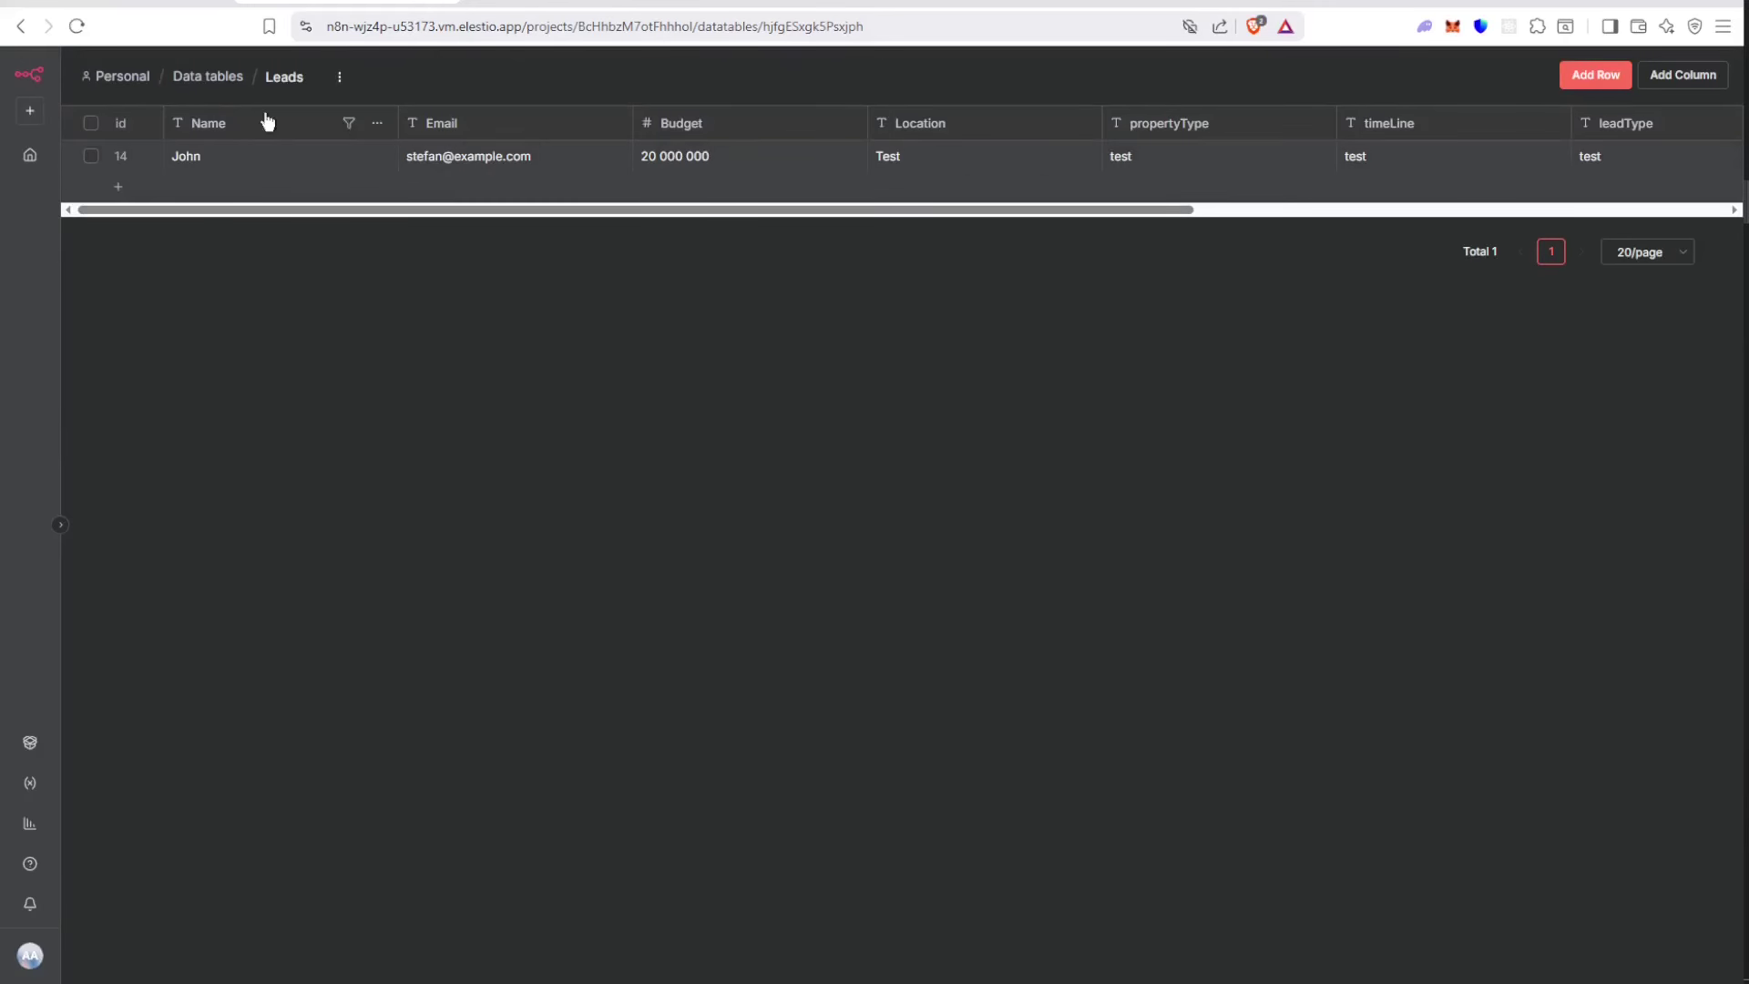
Check the lead's date columns in the Leads table and view the Must Match options of Update row(s)
left_click_drag(195, 209, 742, 242)
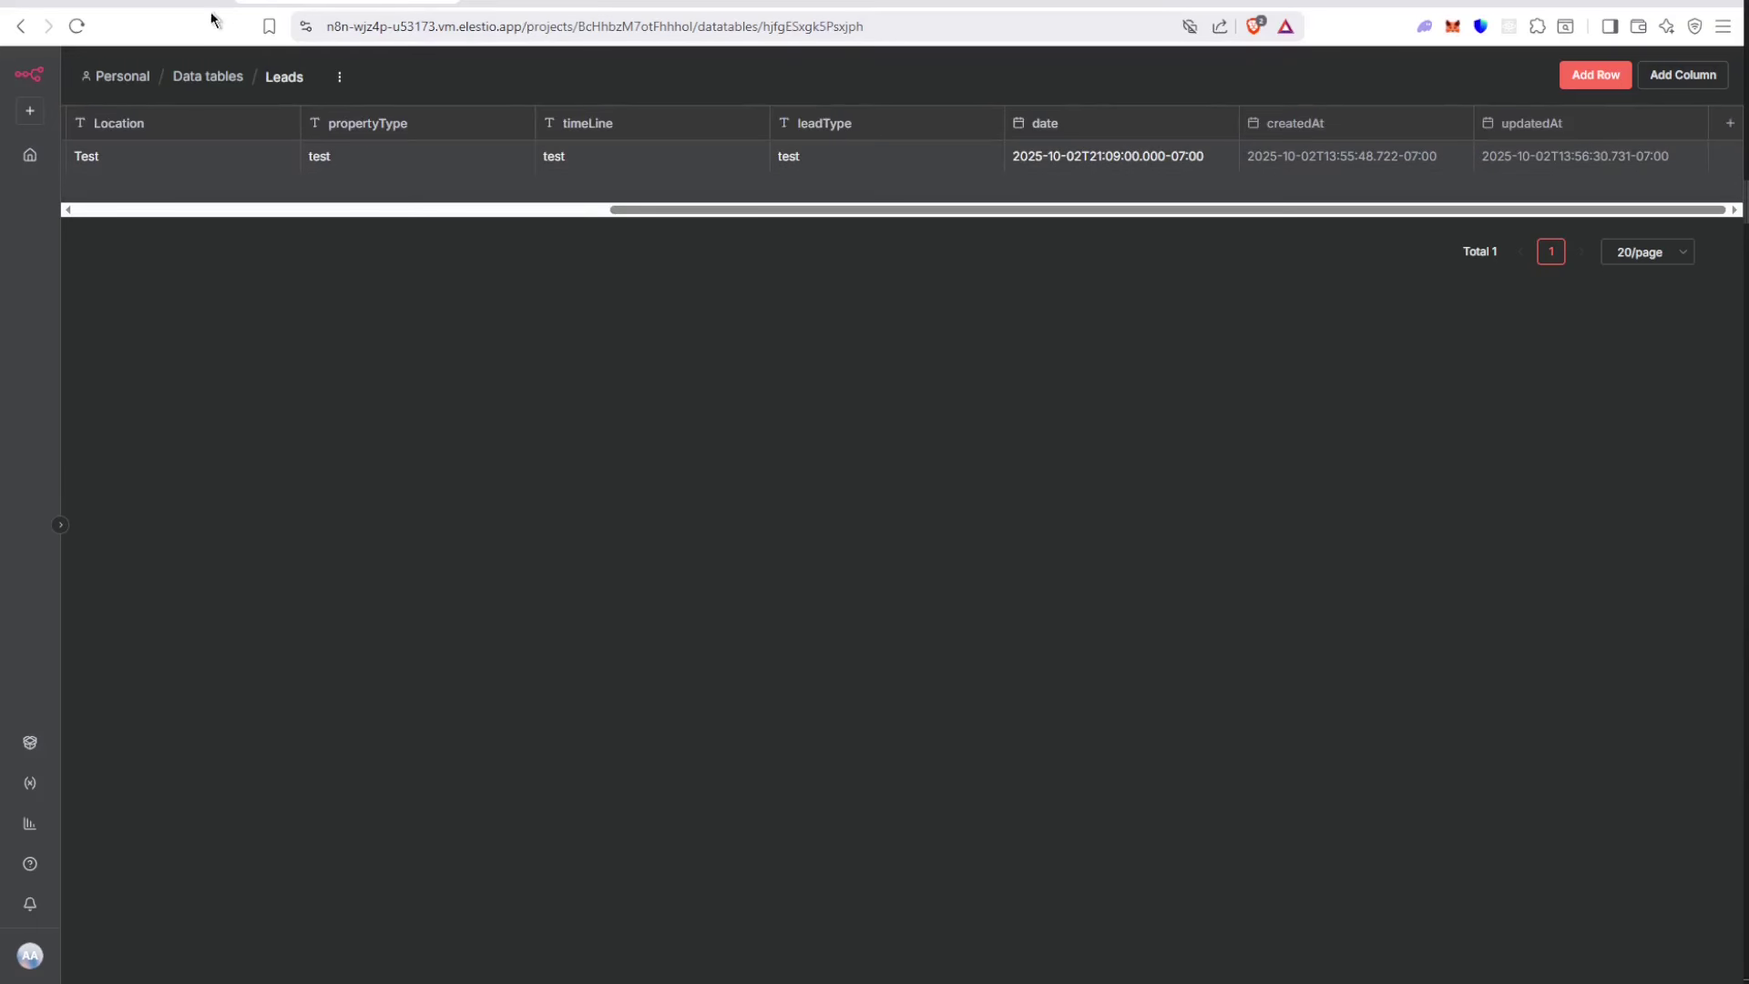
left_click(142, 2)
scroll(956, 428, "up", 4)
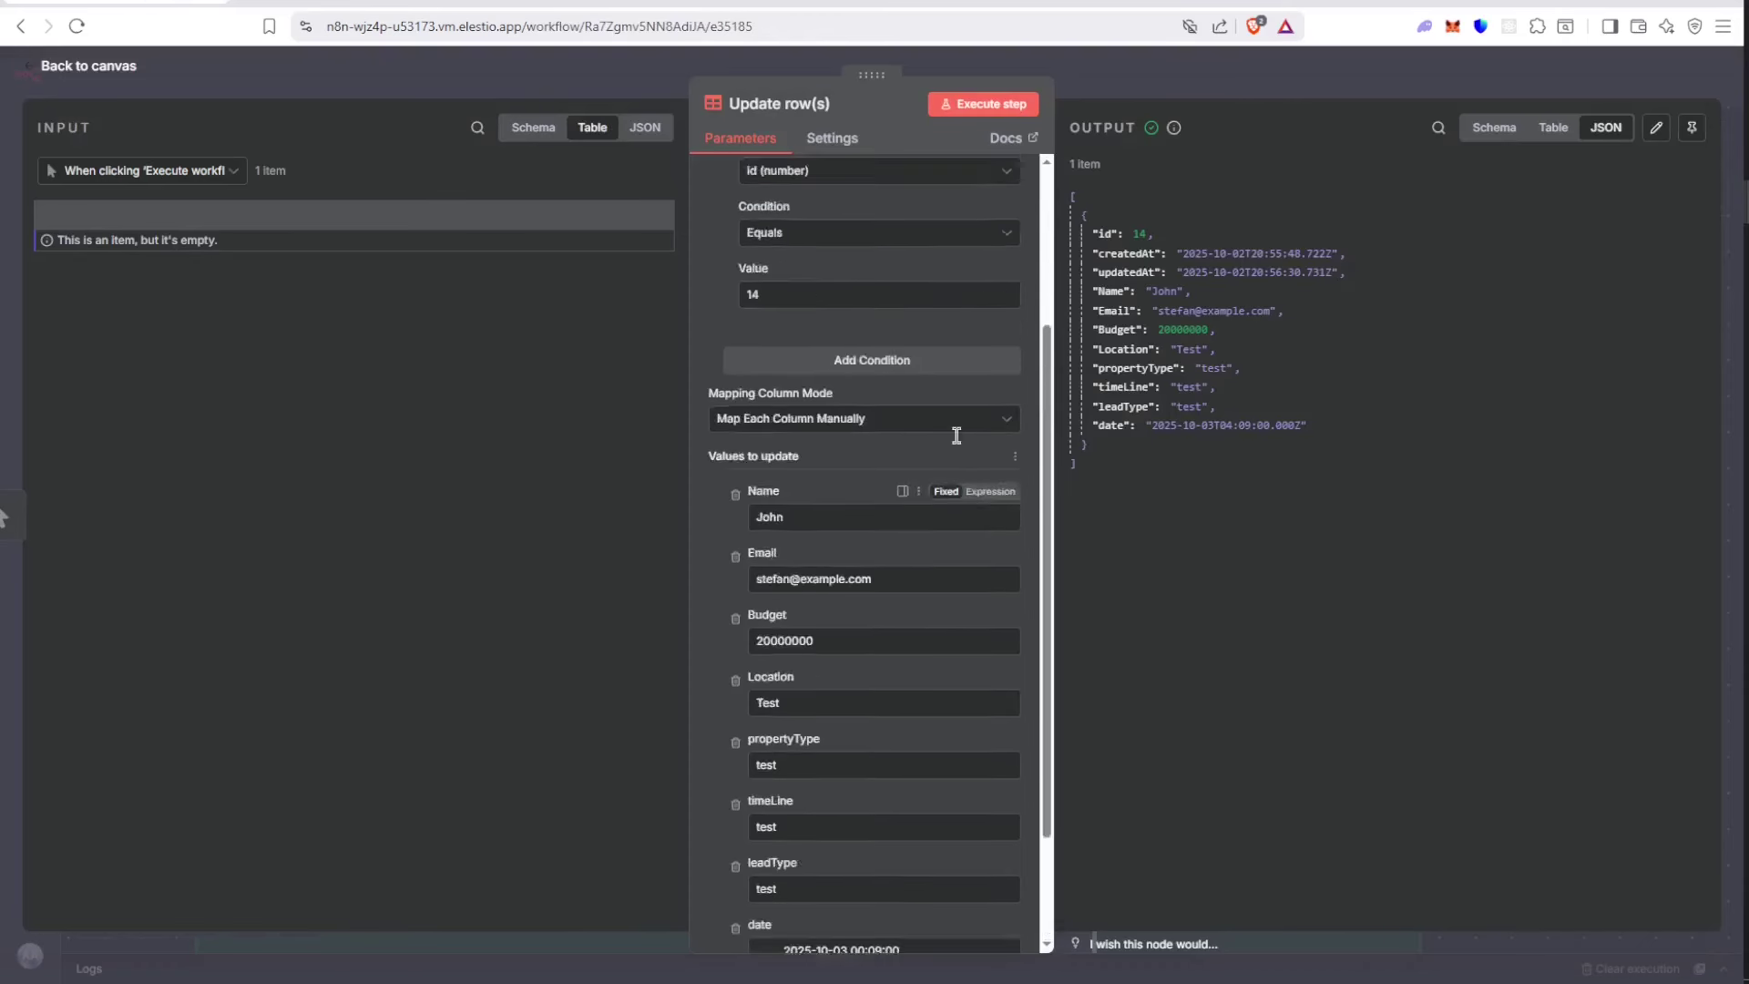
left_click(916, 392)
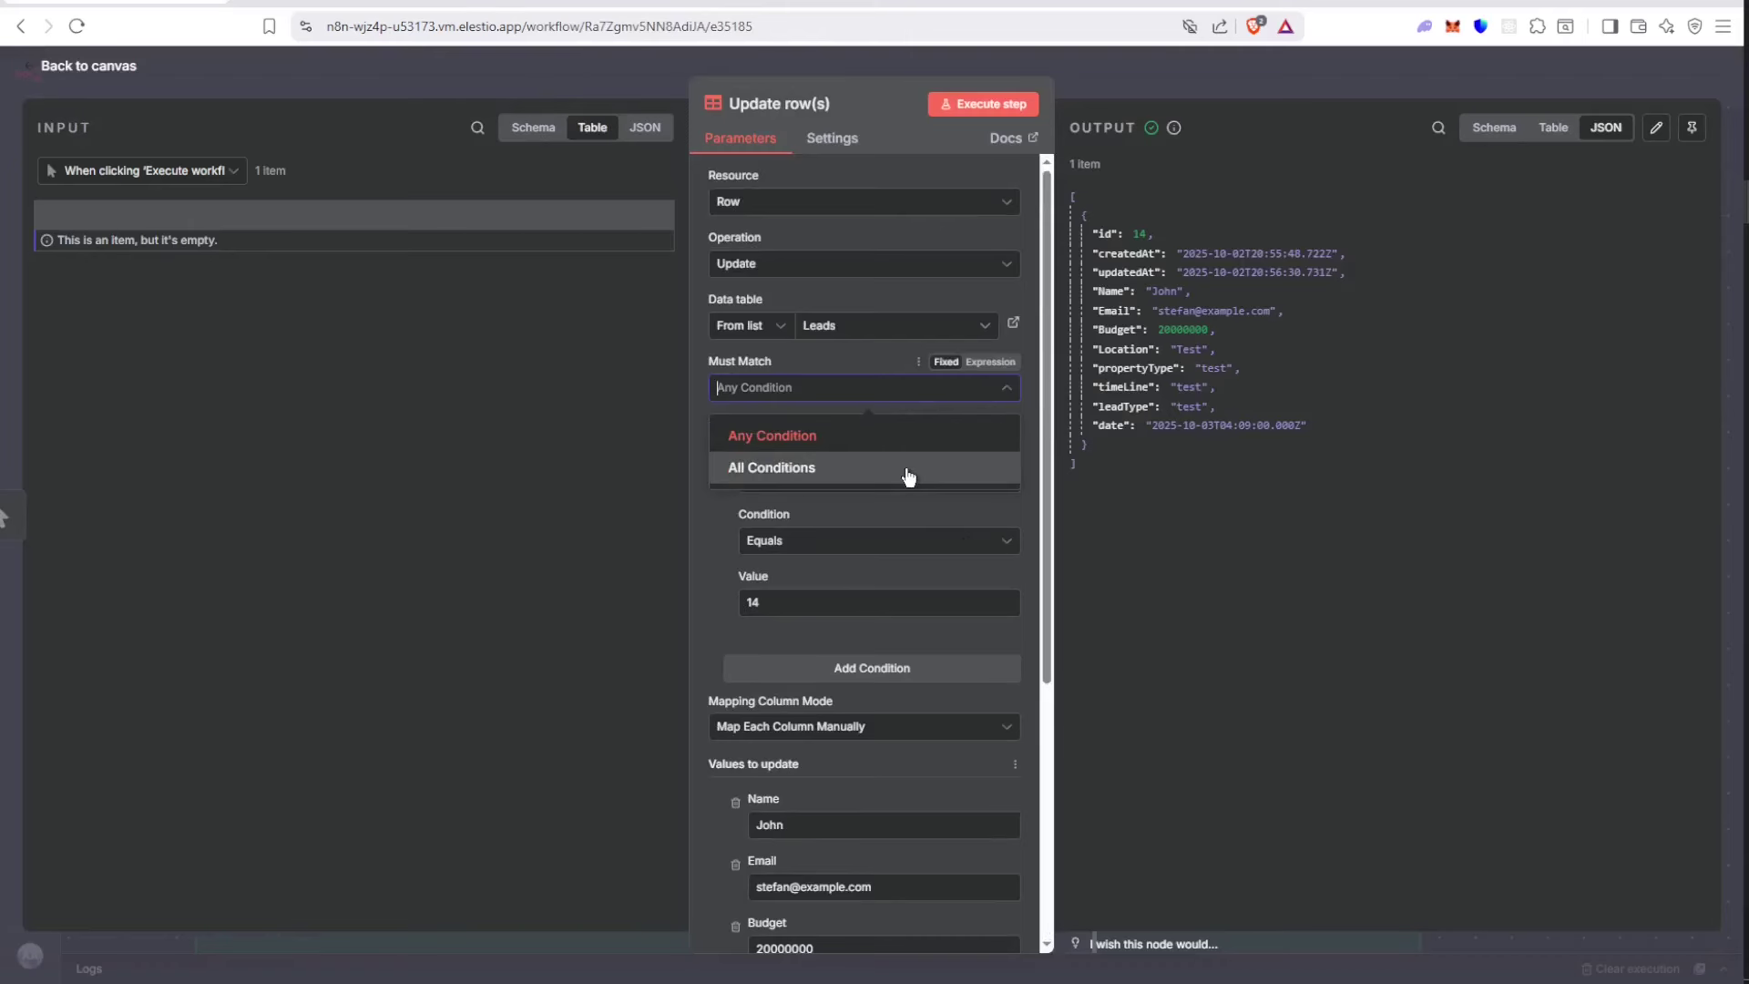
left_click(538, 352)
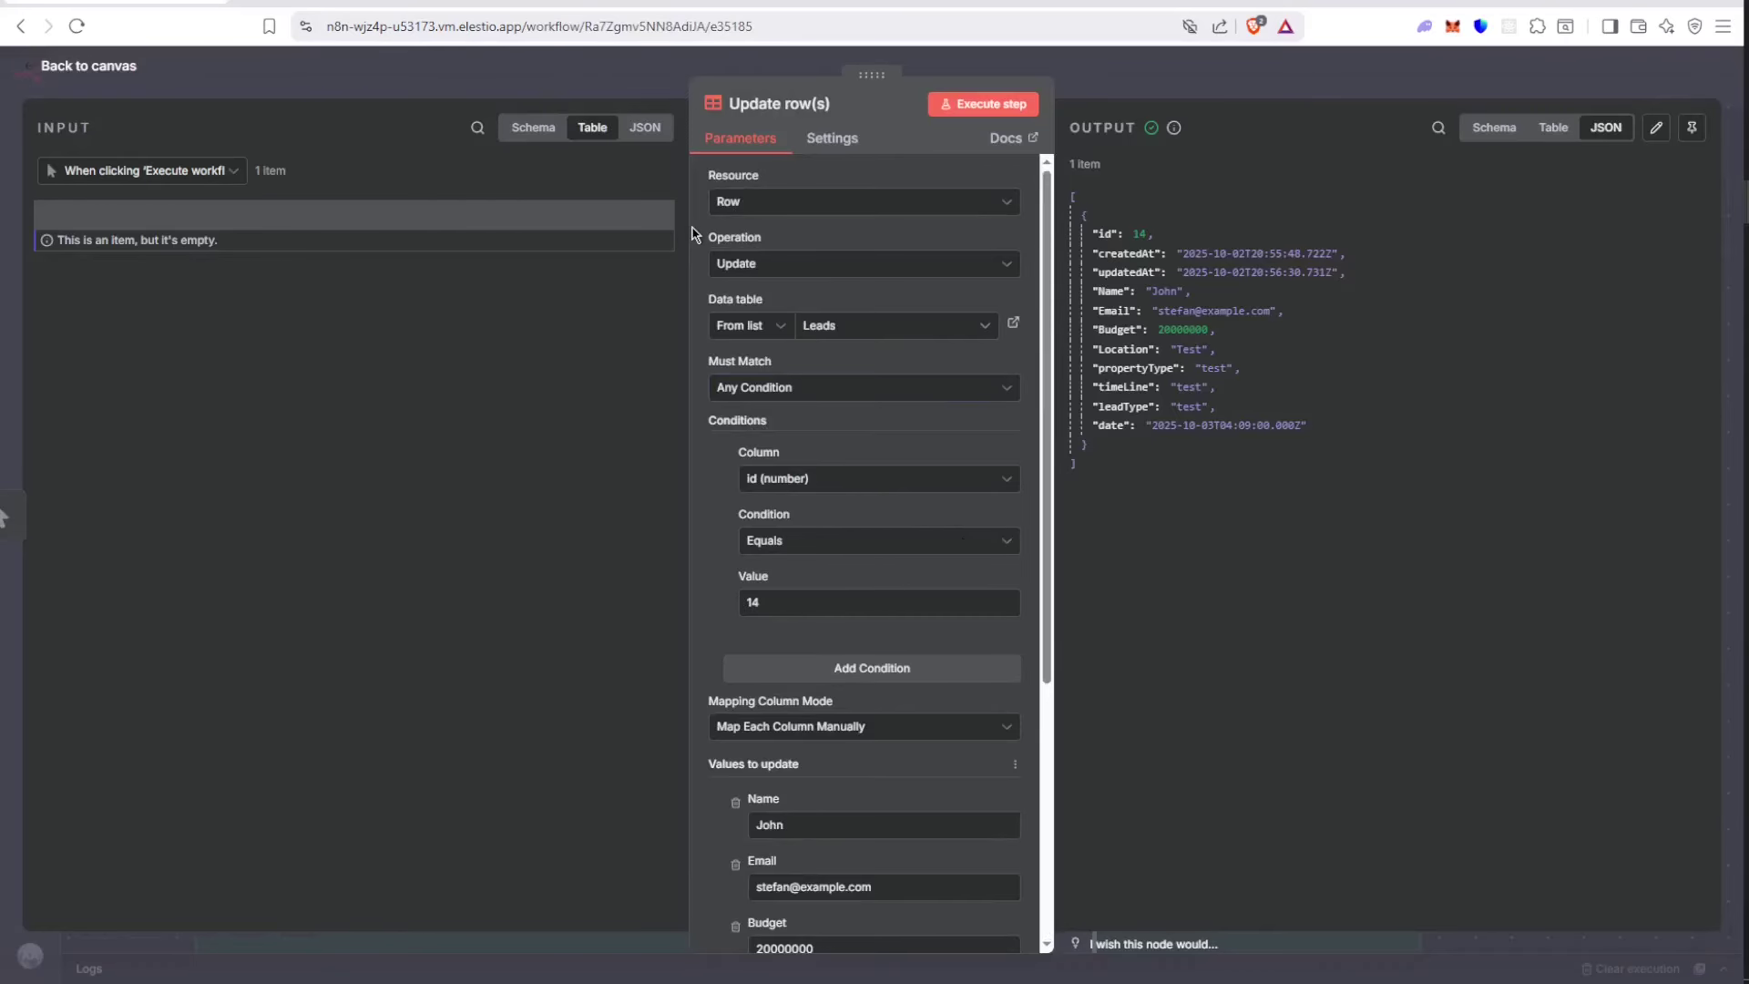
left_click(397, 59)
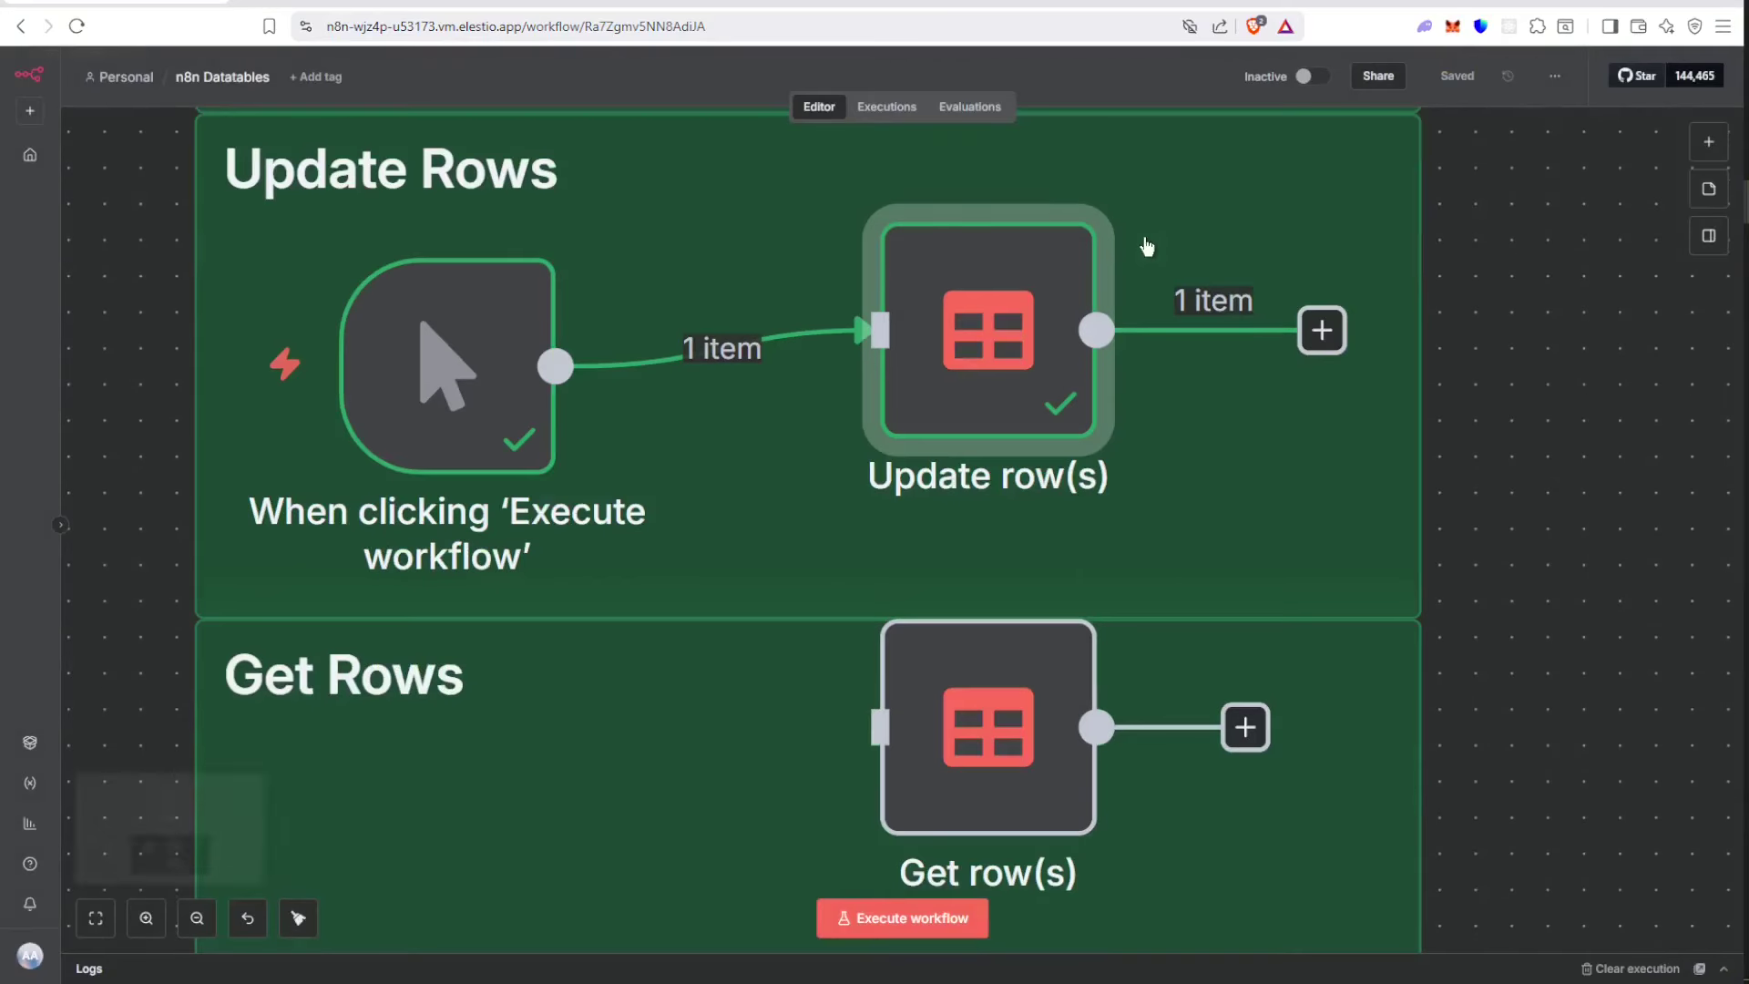
Disconnect the manual trigger from Update row(s), move it into the Get Rows section and connect it to Get row(s)
left_click(765, 347)
left_click_drag(473, 377, 473, 537)
scroll(473, 619, "down", 2)
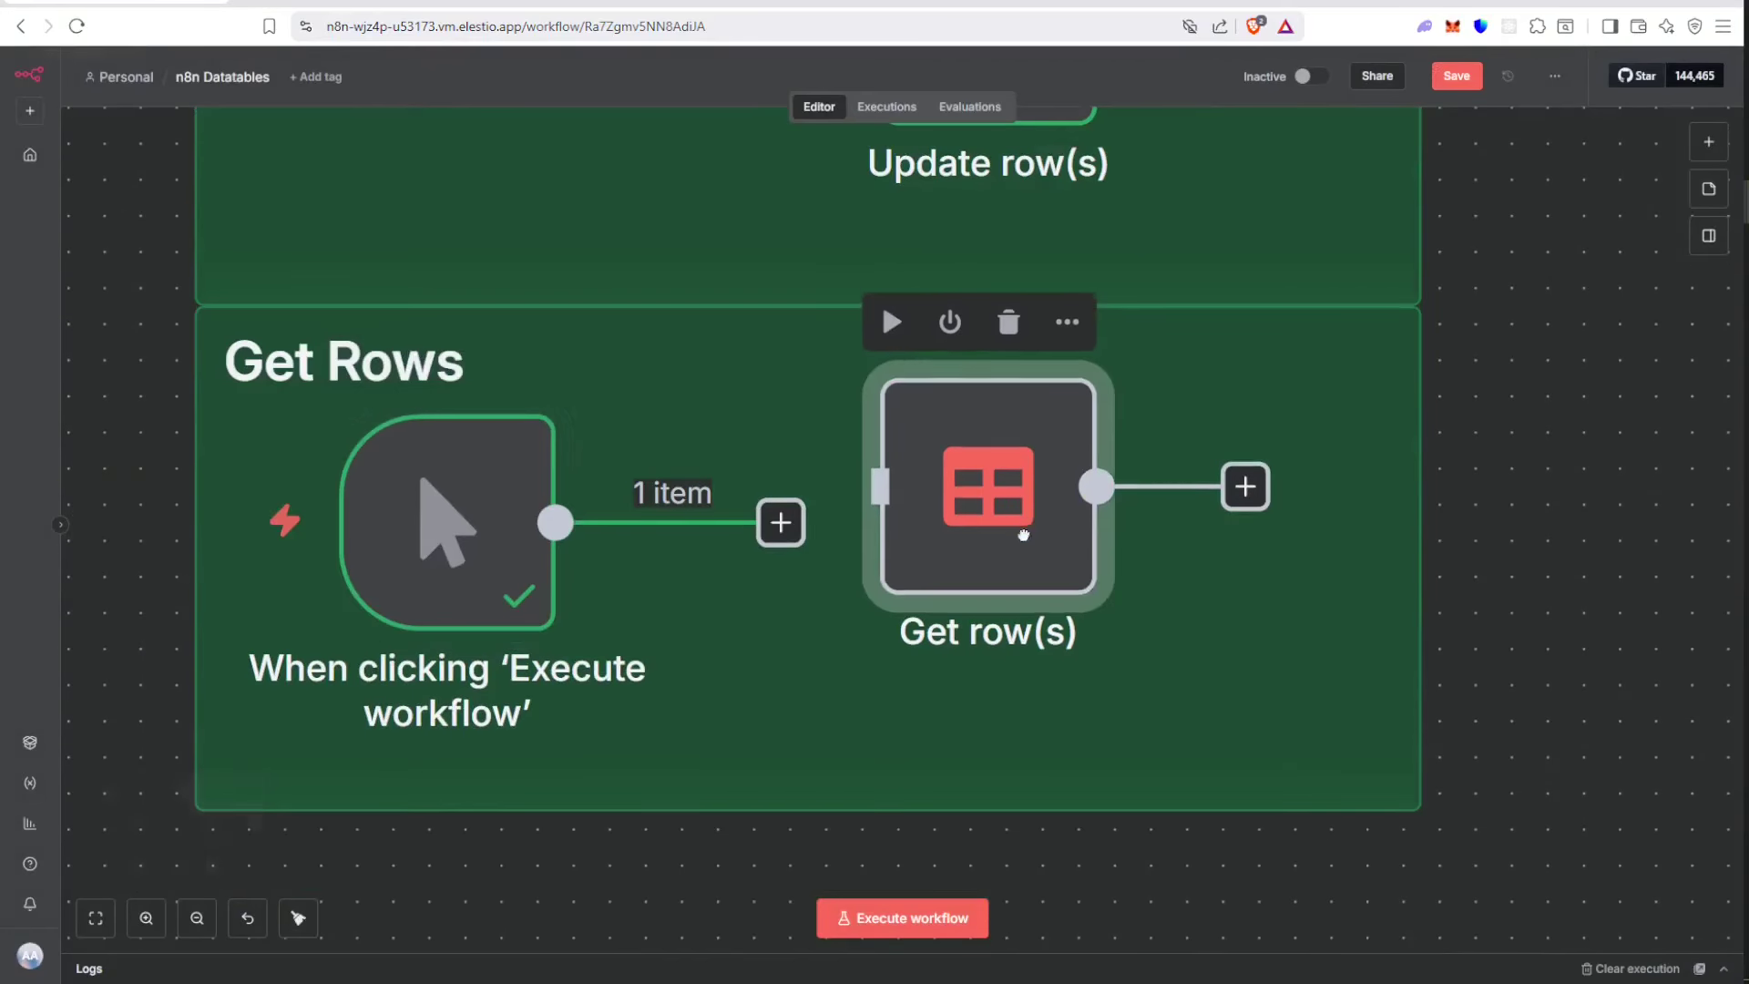
left_click_drag(781, 522, 880, 486)
scroll(911, 544, "up", 3)
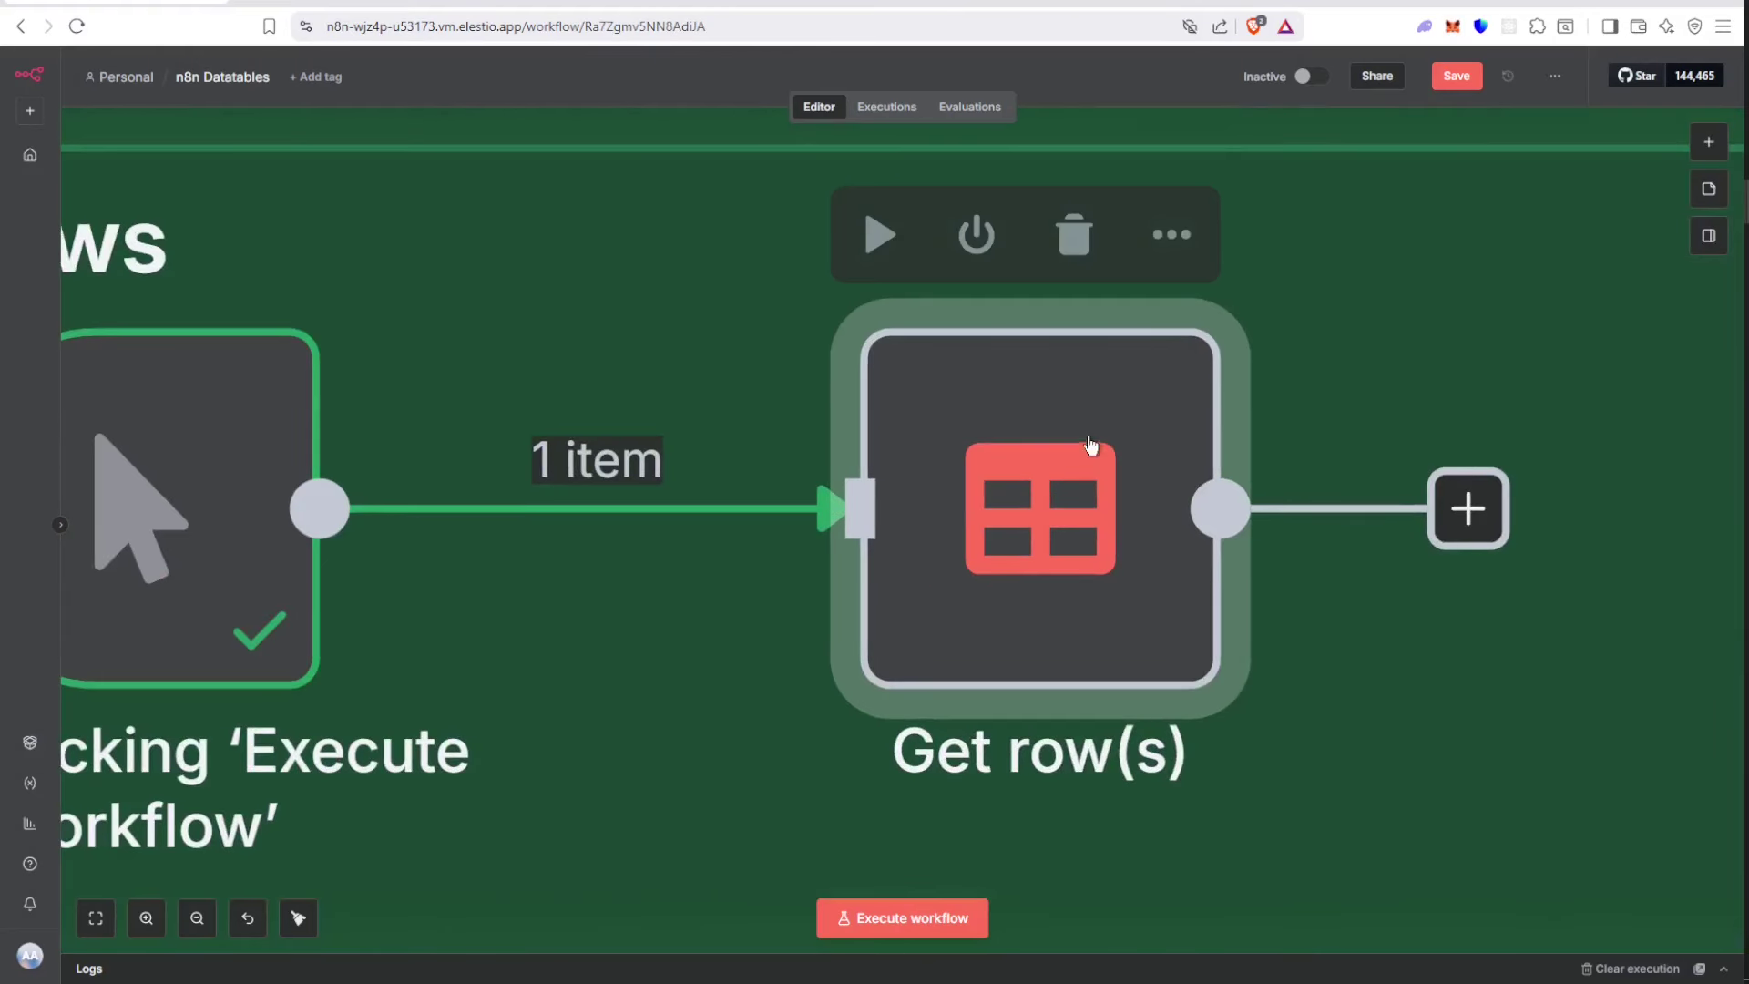
Open the Get row(s) node and review its Limit, Return All and Must Match settings
double_click(1090, 444)
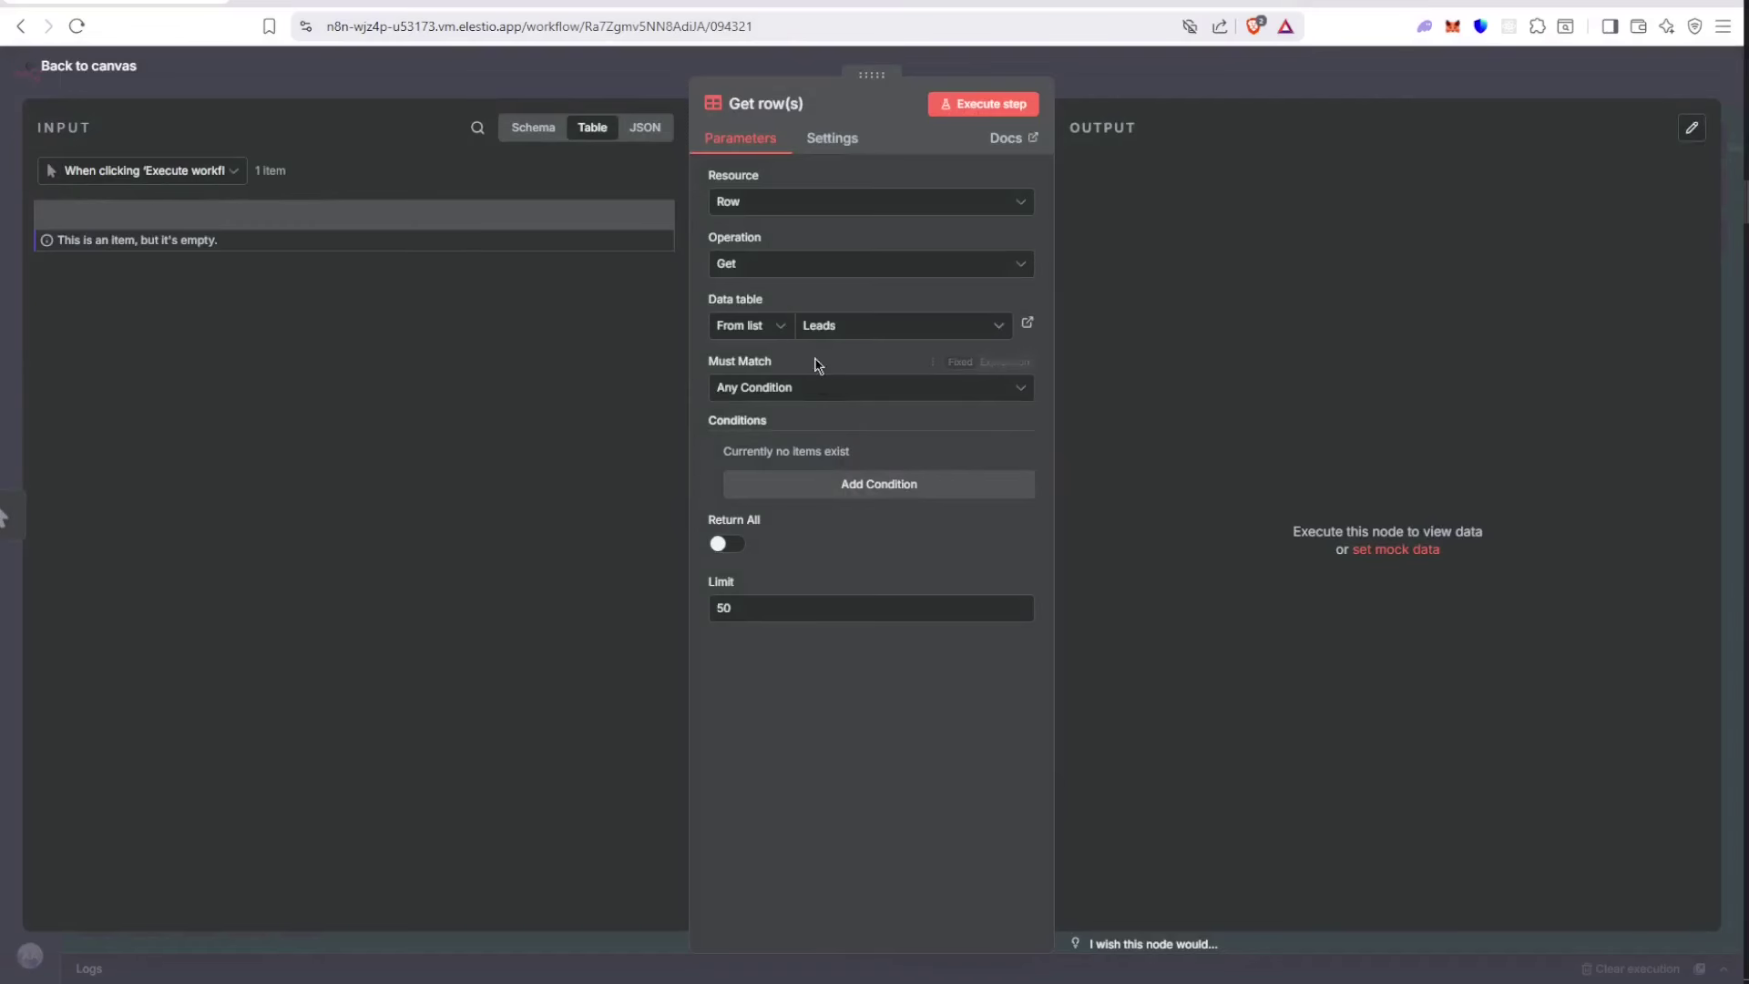
left_click(727, 619)
left_click(722, 551)
left_click(720, 554)
left_click(774, 392)
left_click(779, 438)
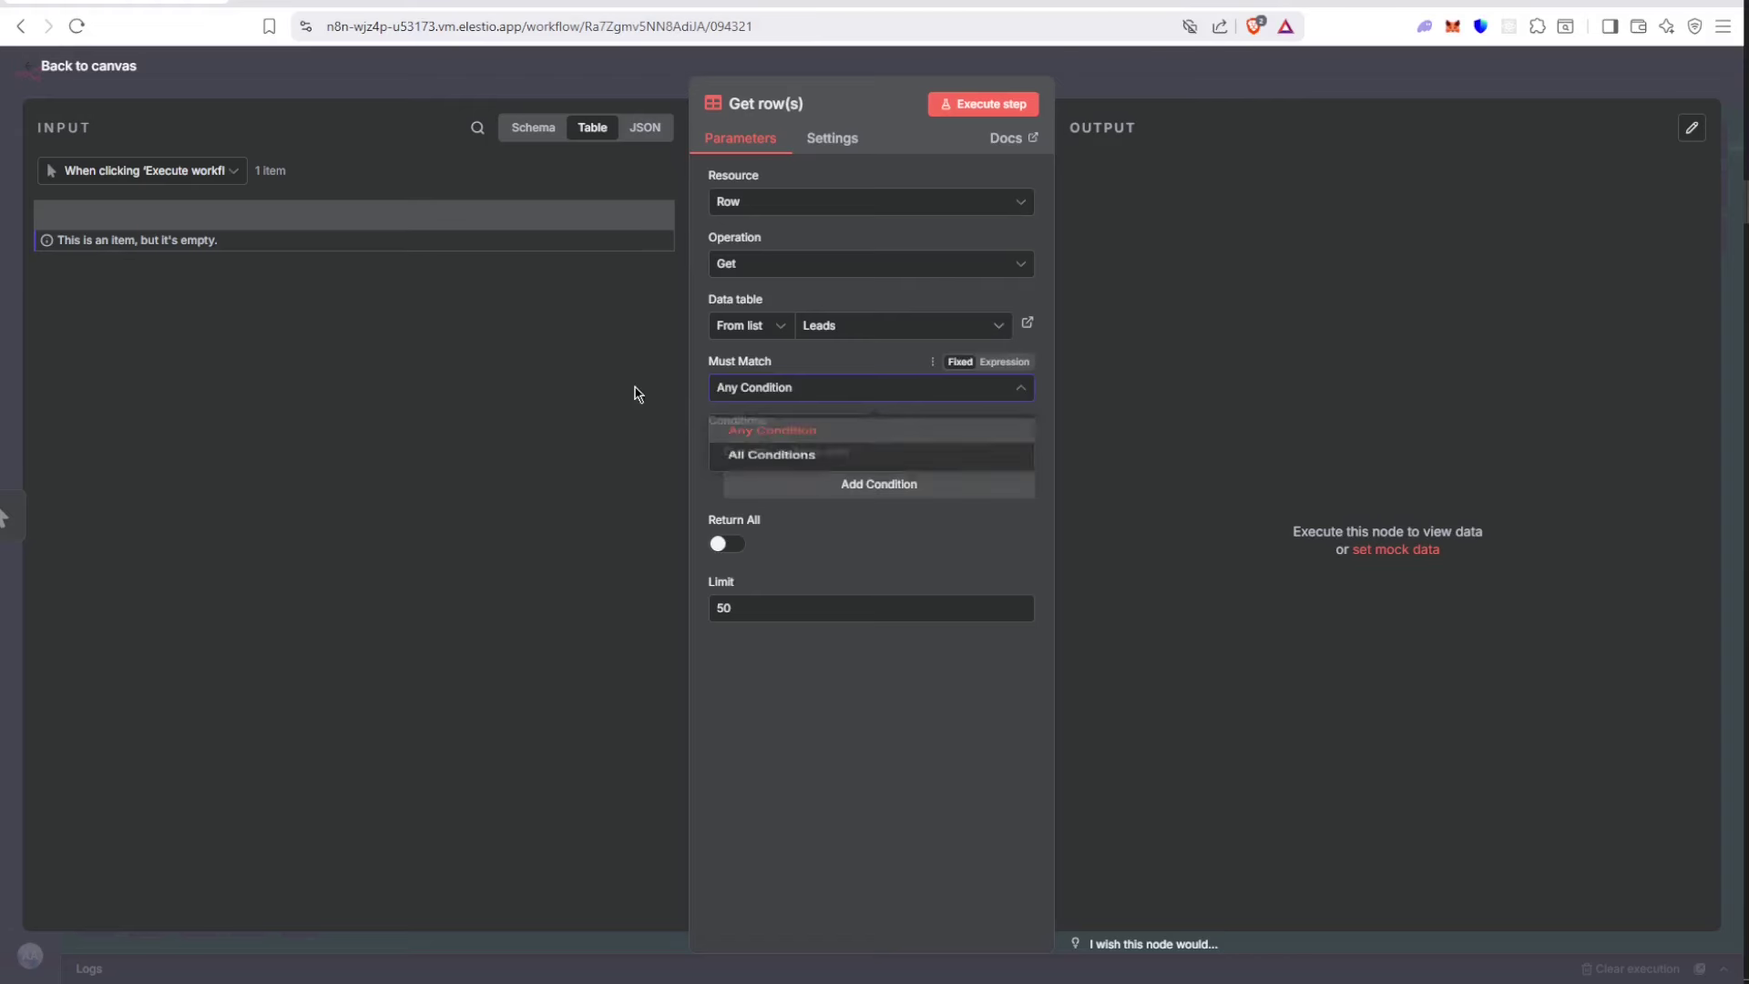
Add a condition to Get row(s) that id equals 14, run the node and examine the returned row
left_click(835, 484)
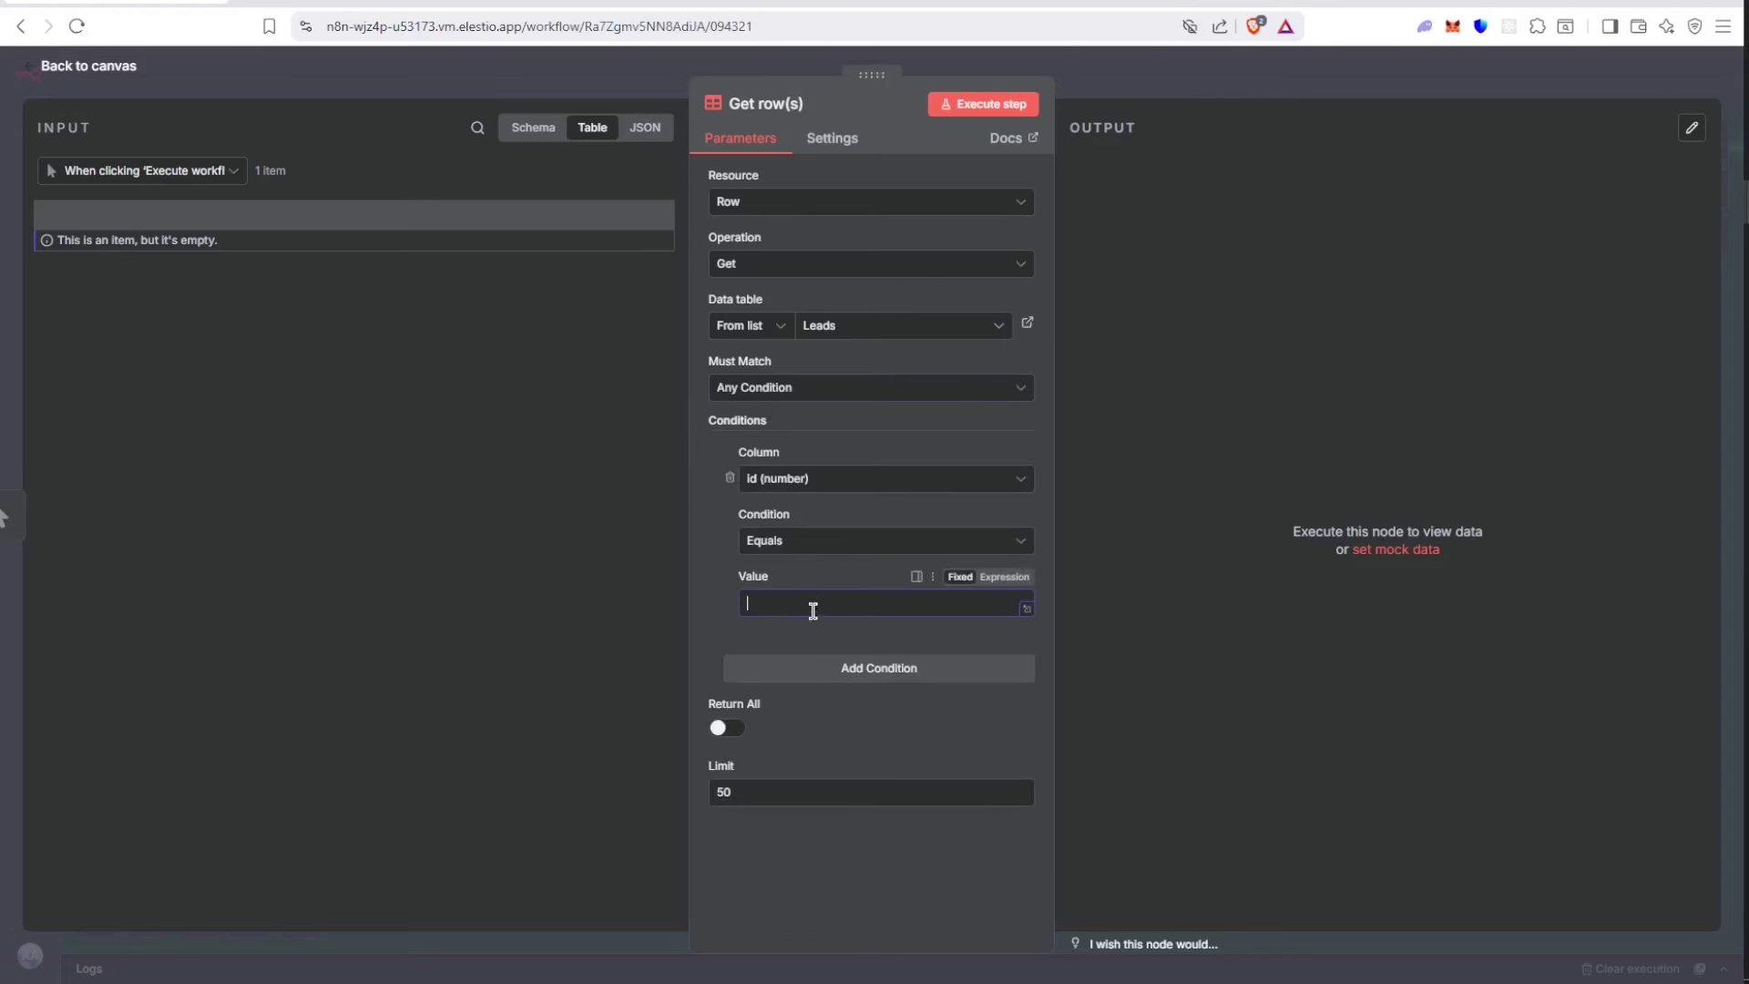
type("15")
left_click(364, 4)
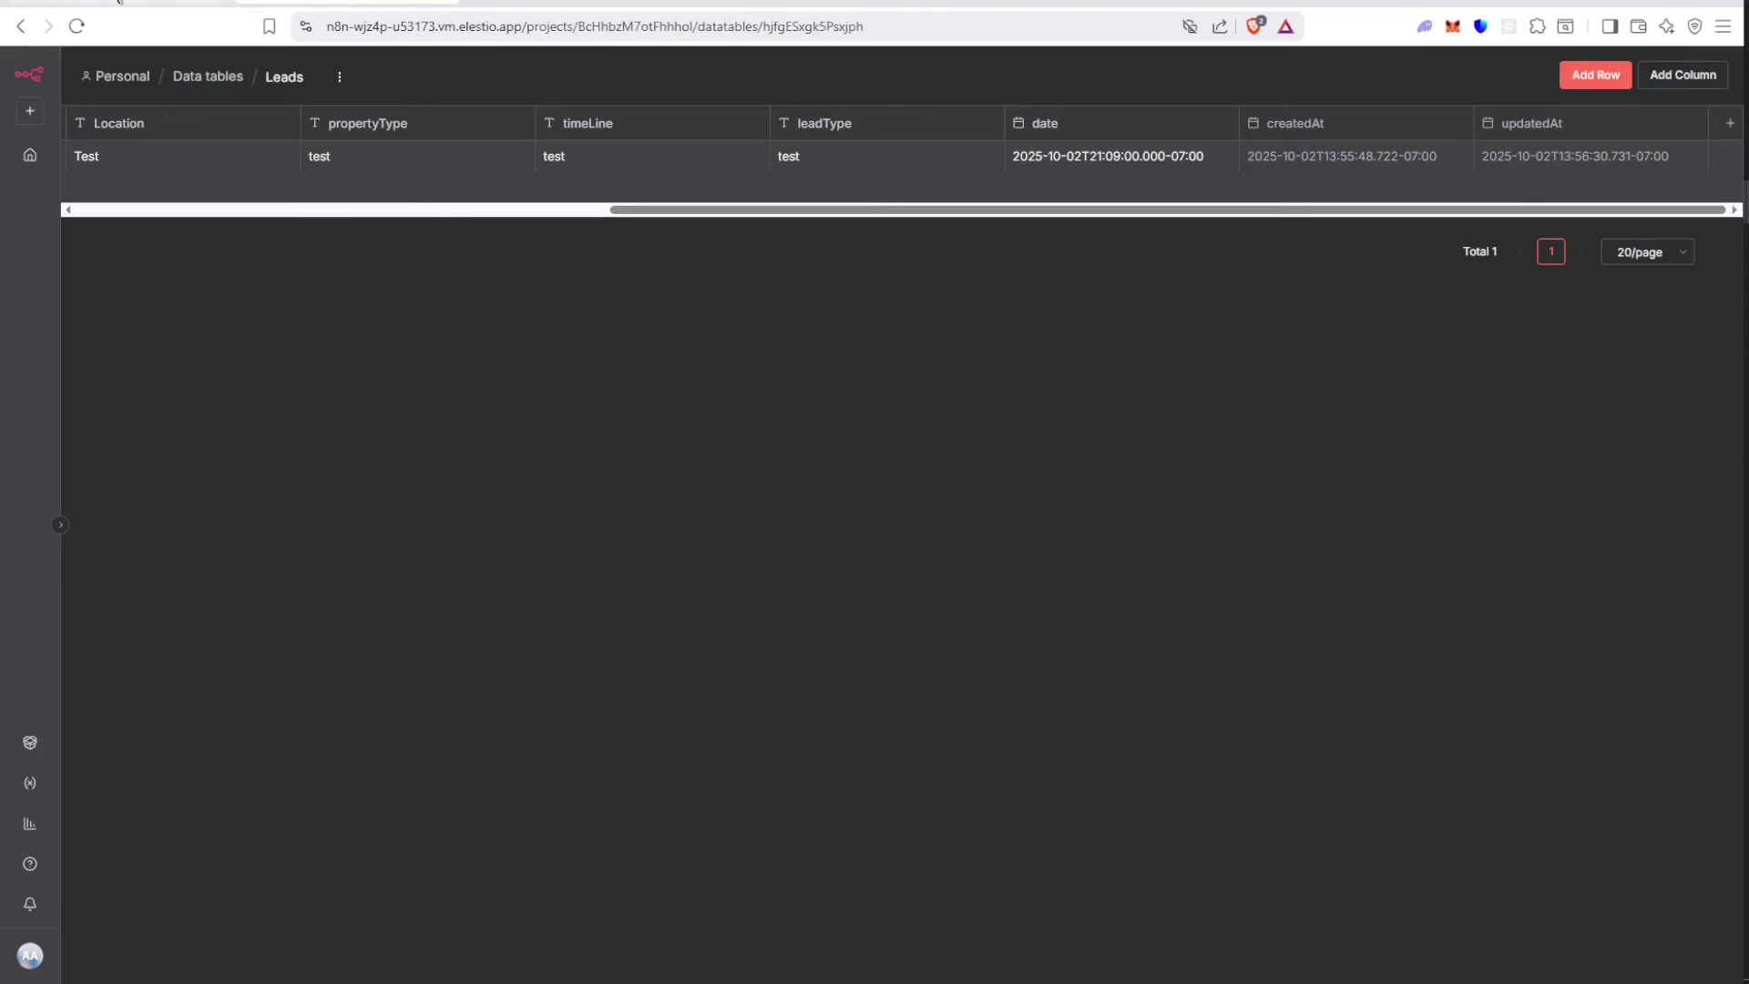
left_click(100, 5)
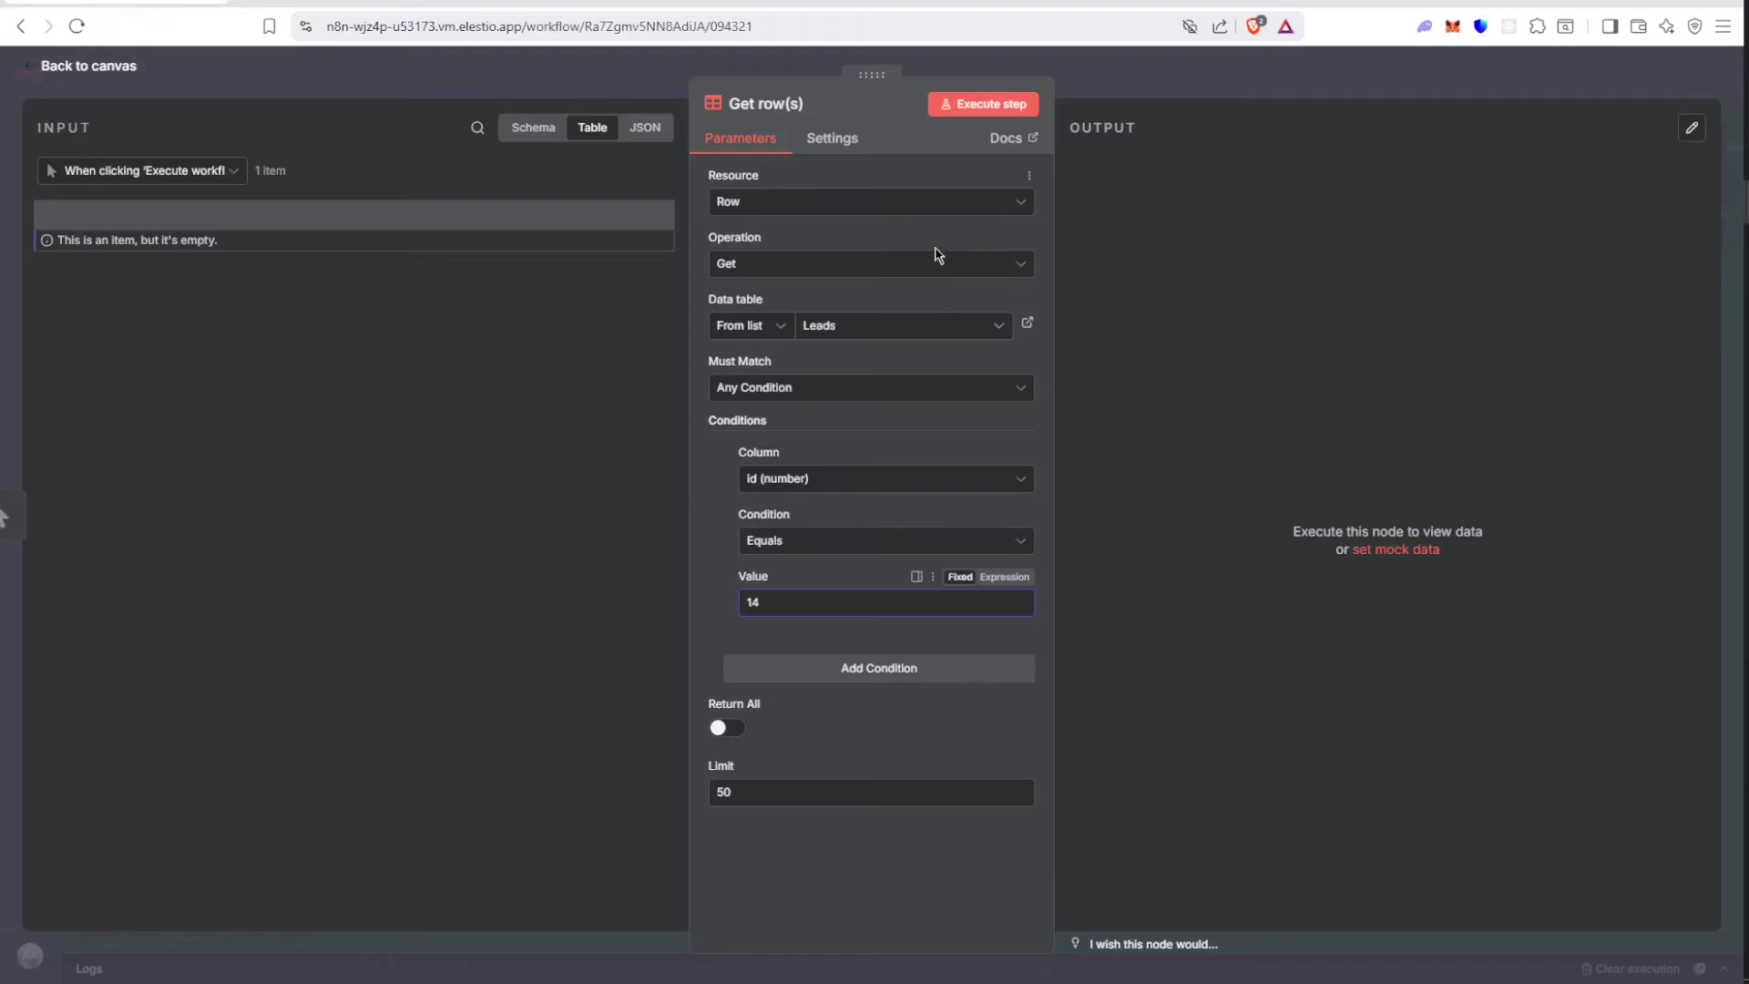
left_click(983, 104)
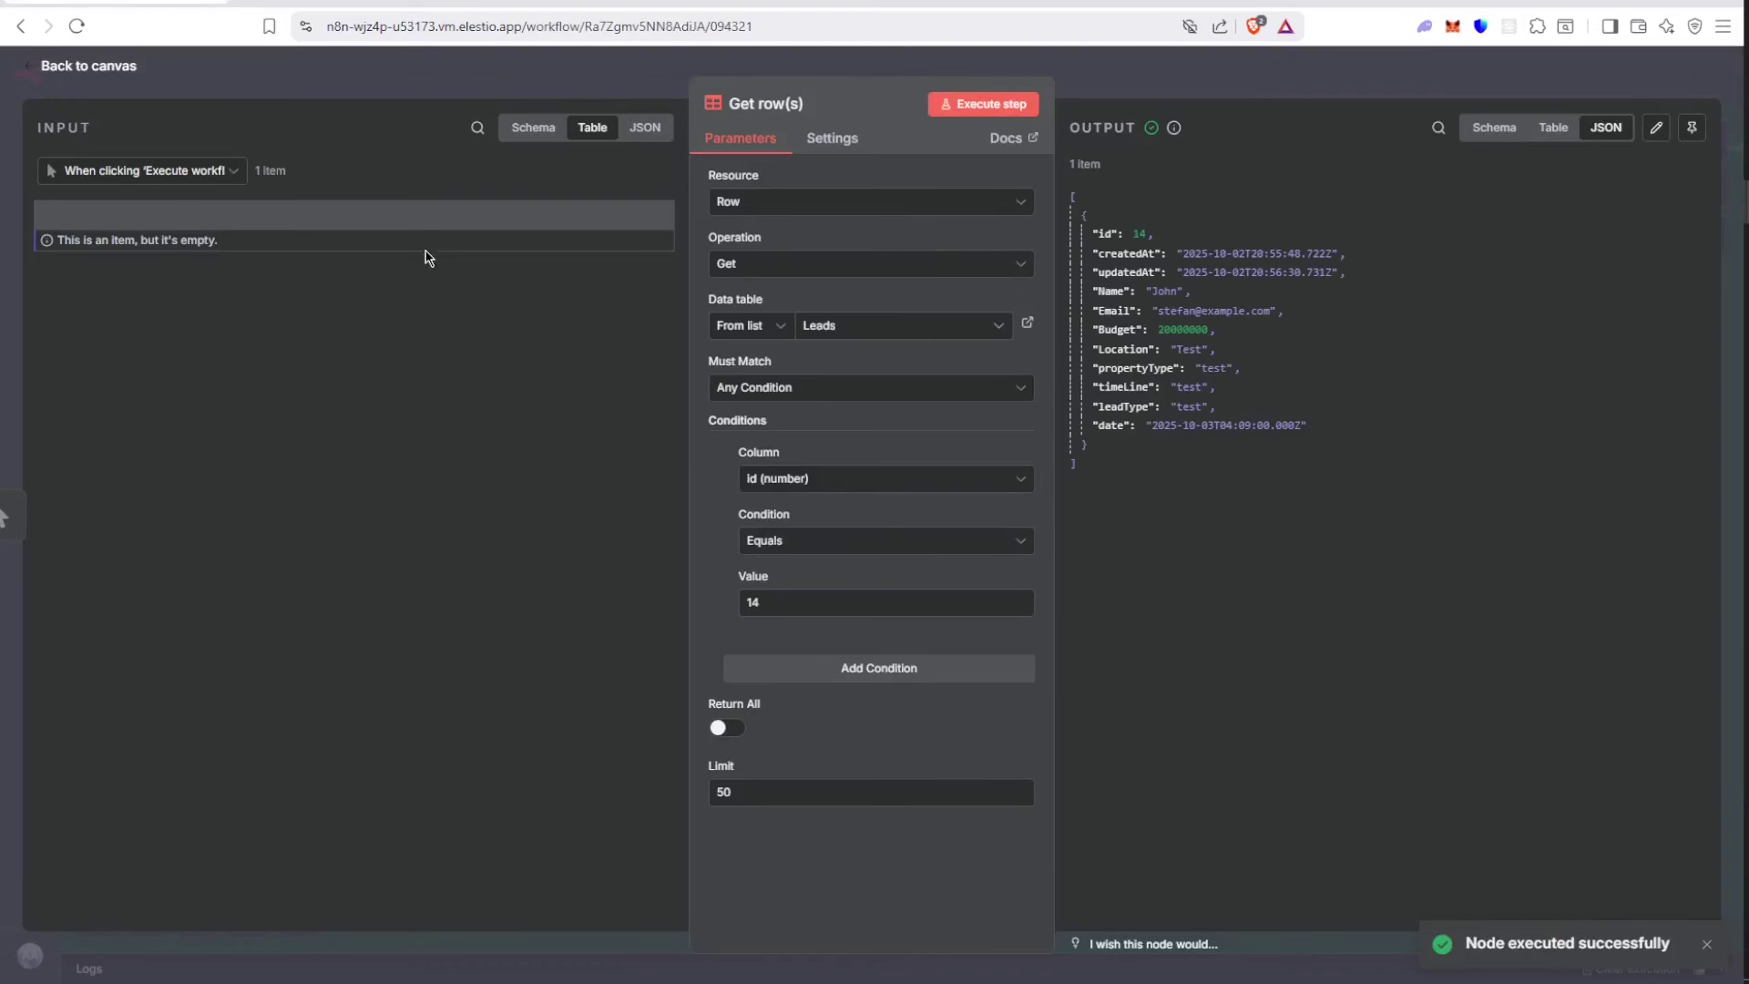
left_click_drag(1186, 252, 1203, 418)
left_click(1211, 461)
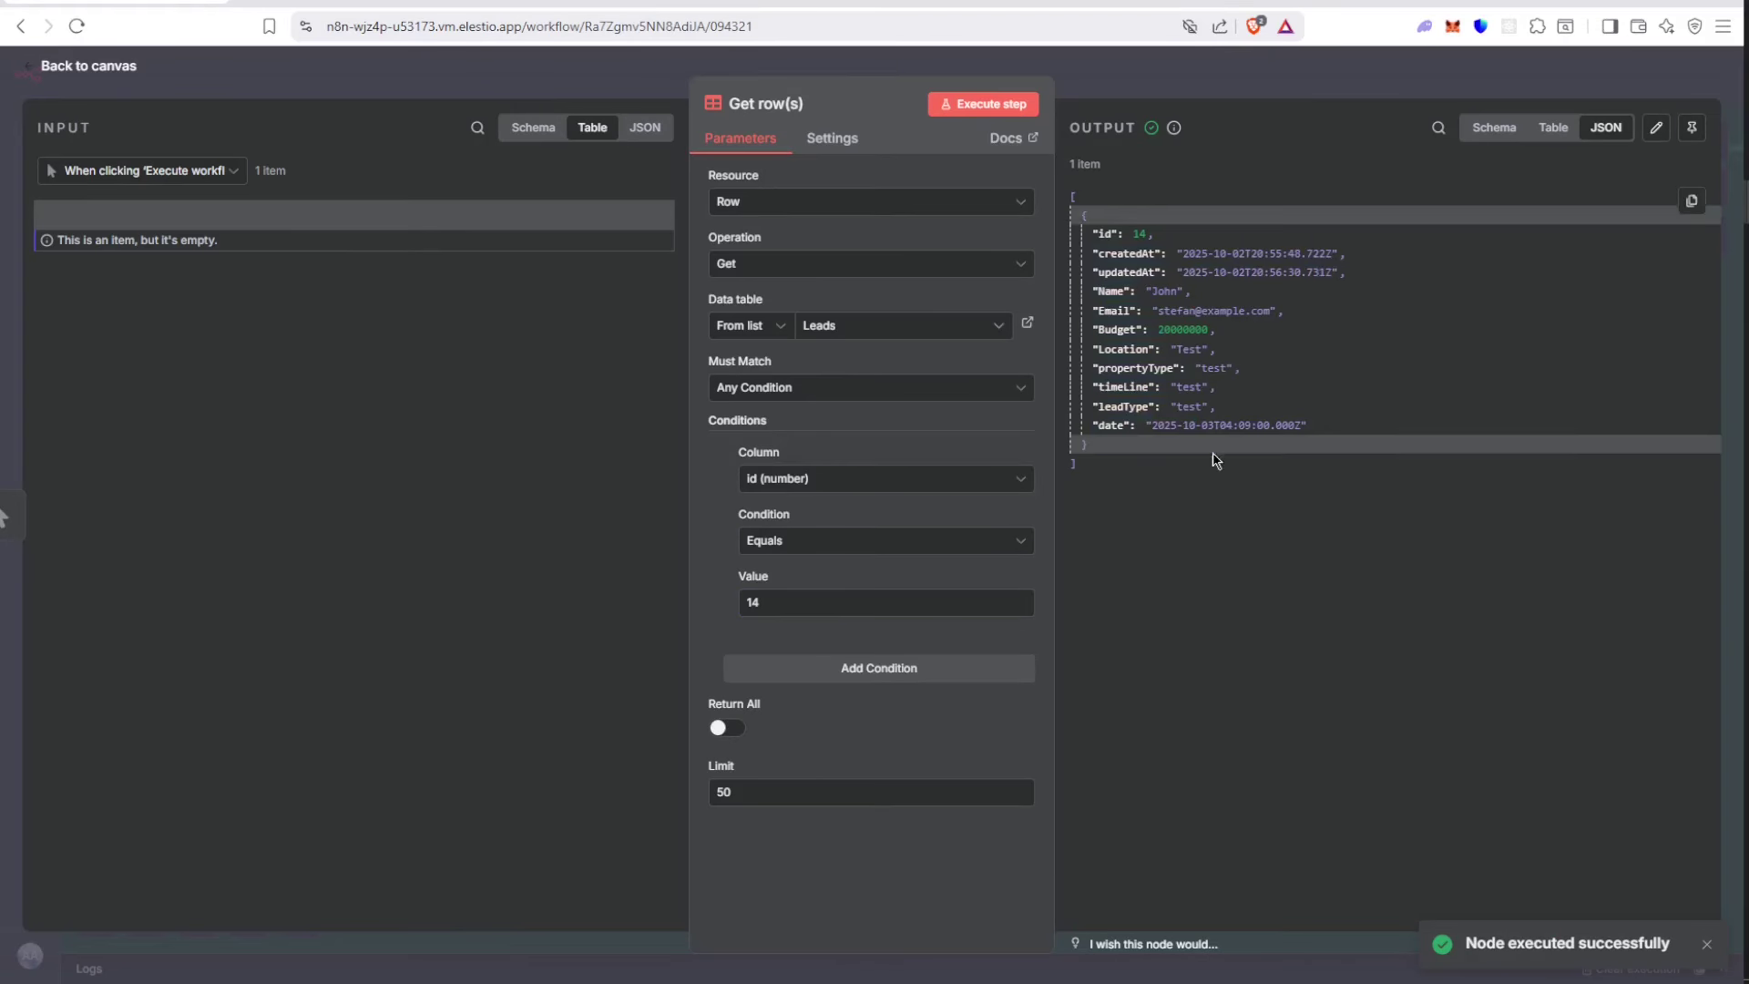
Run Get row(s) with the id condition set to 13, and again with the condition removed
left_click(780, 605)
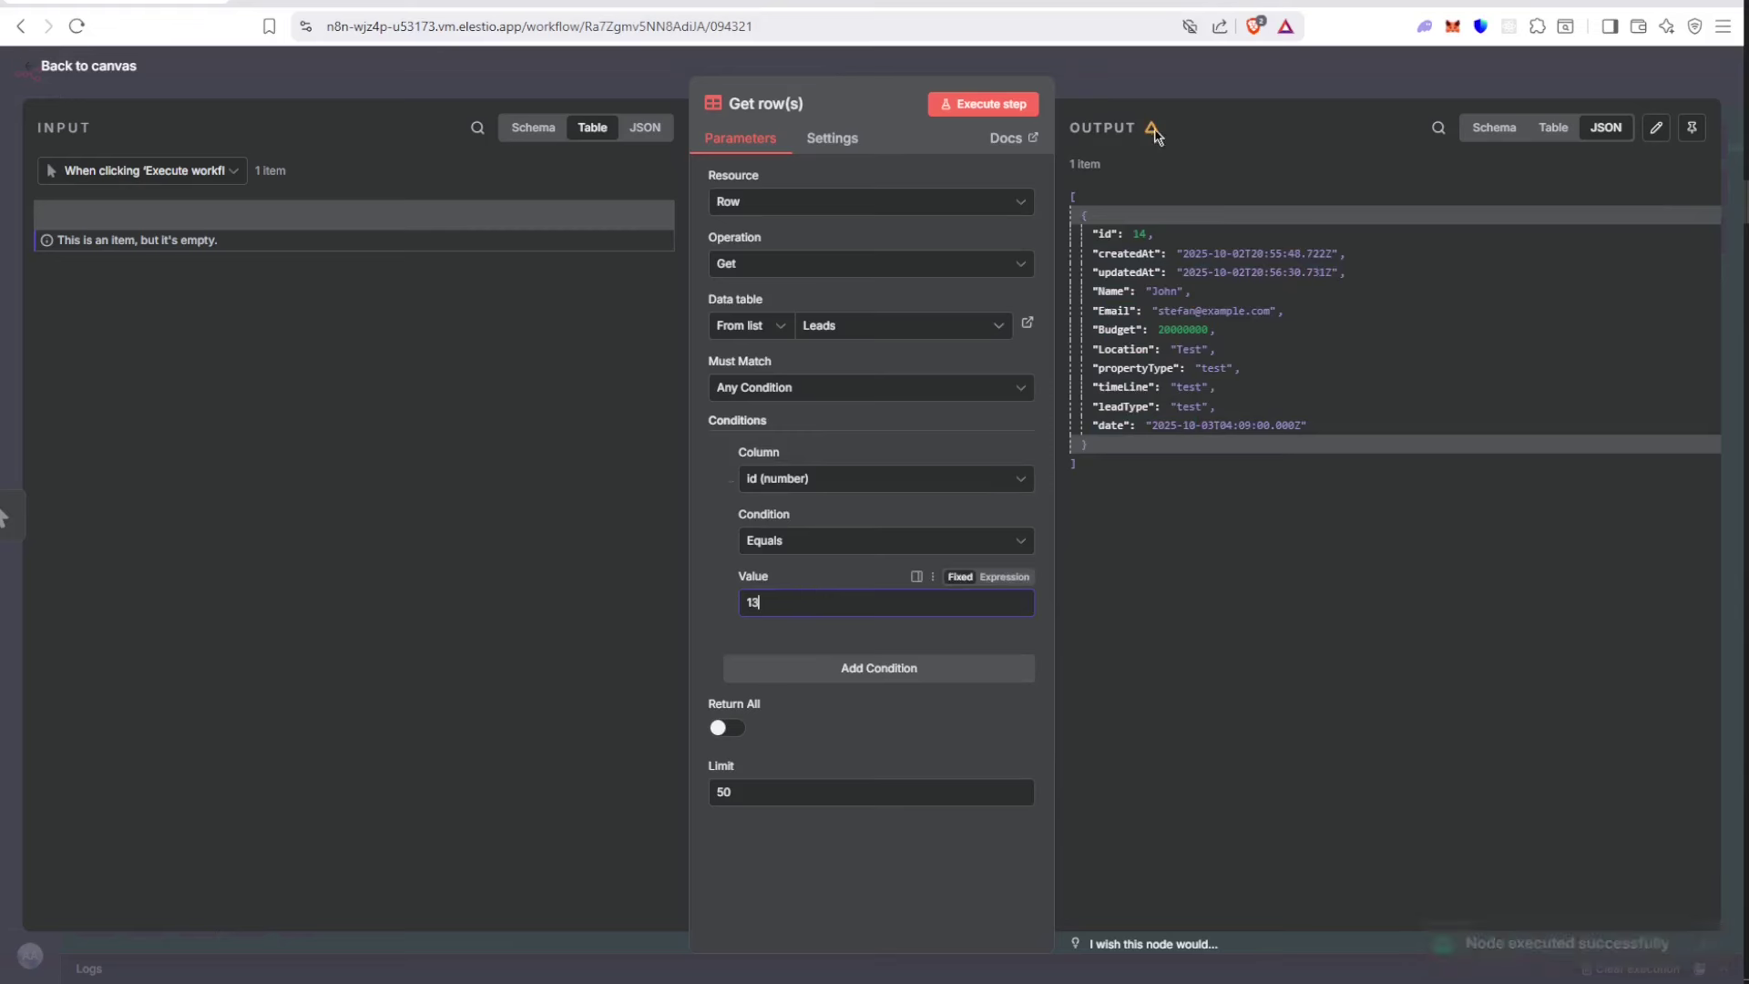
left_click(973, 107)
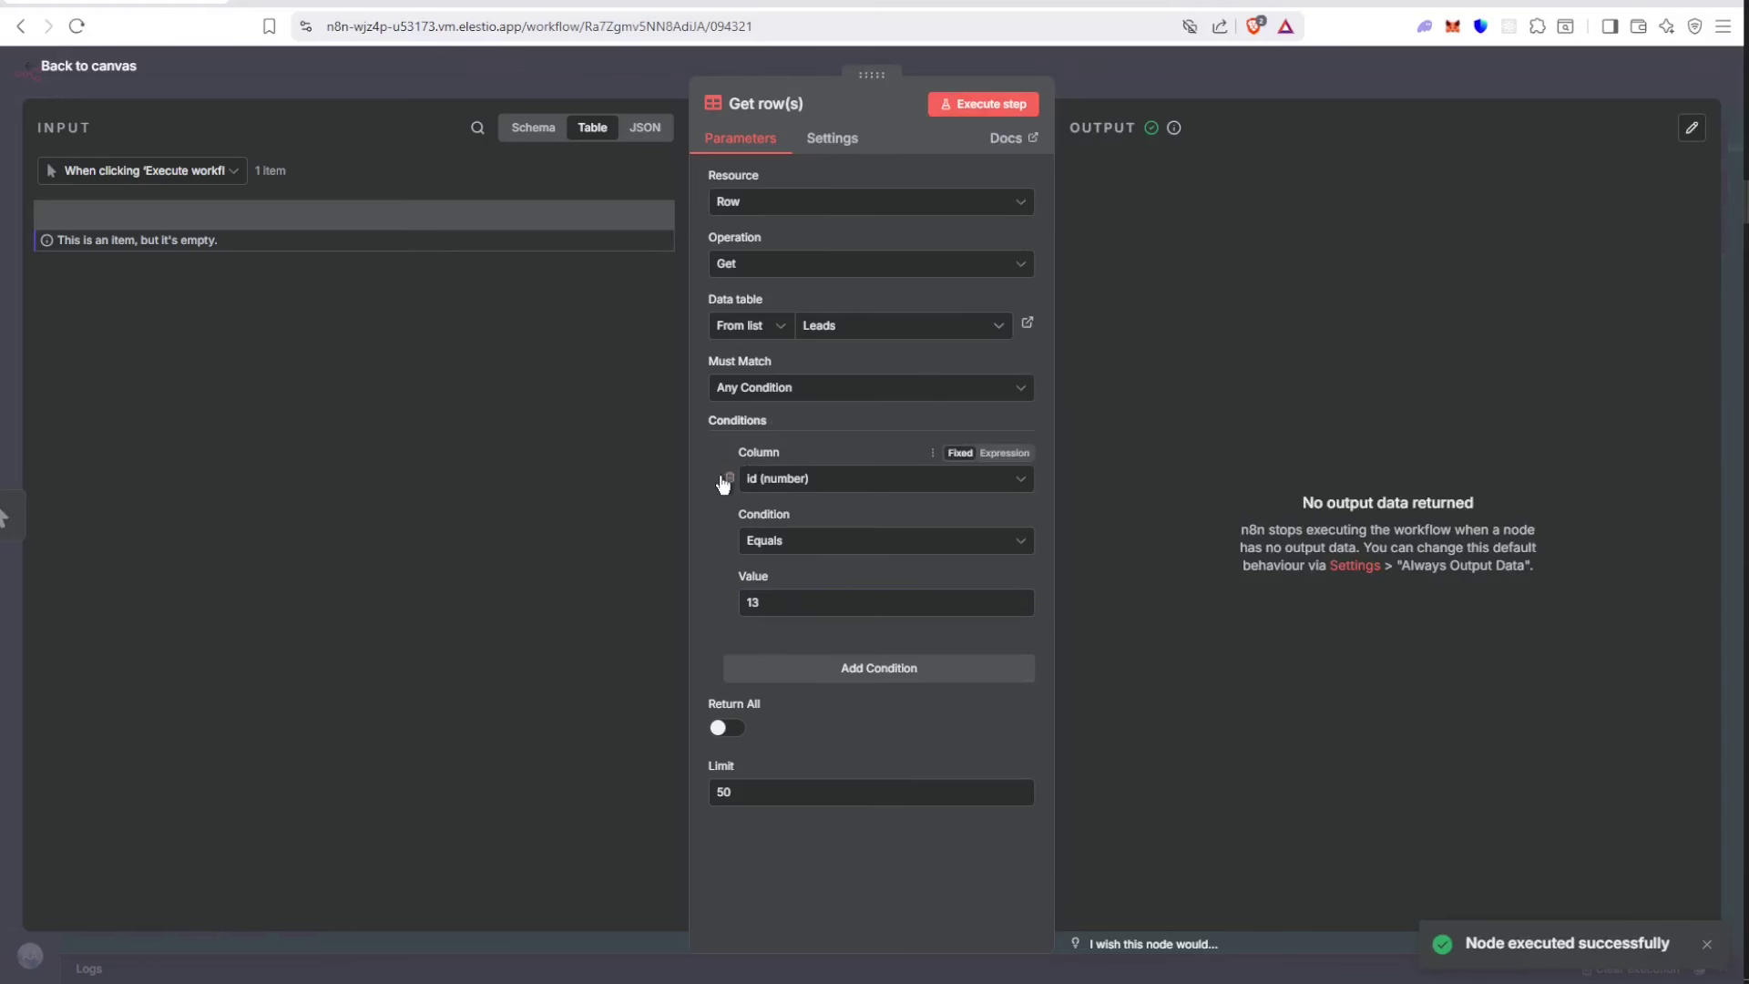
left_click(724, 485)
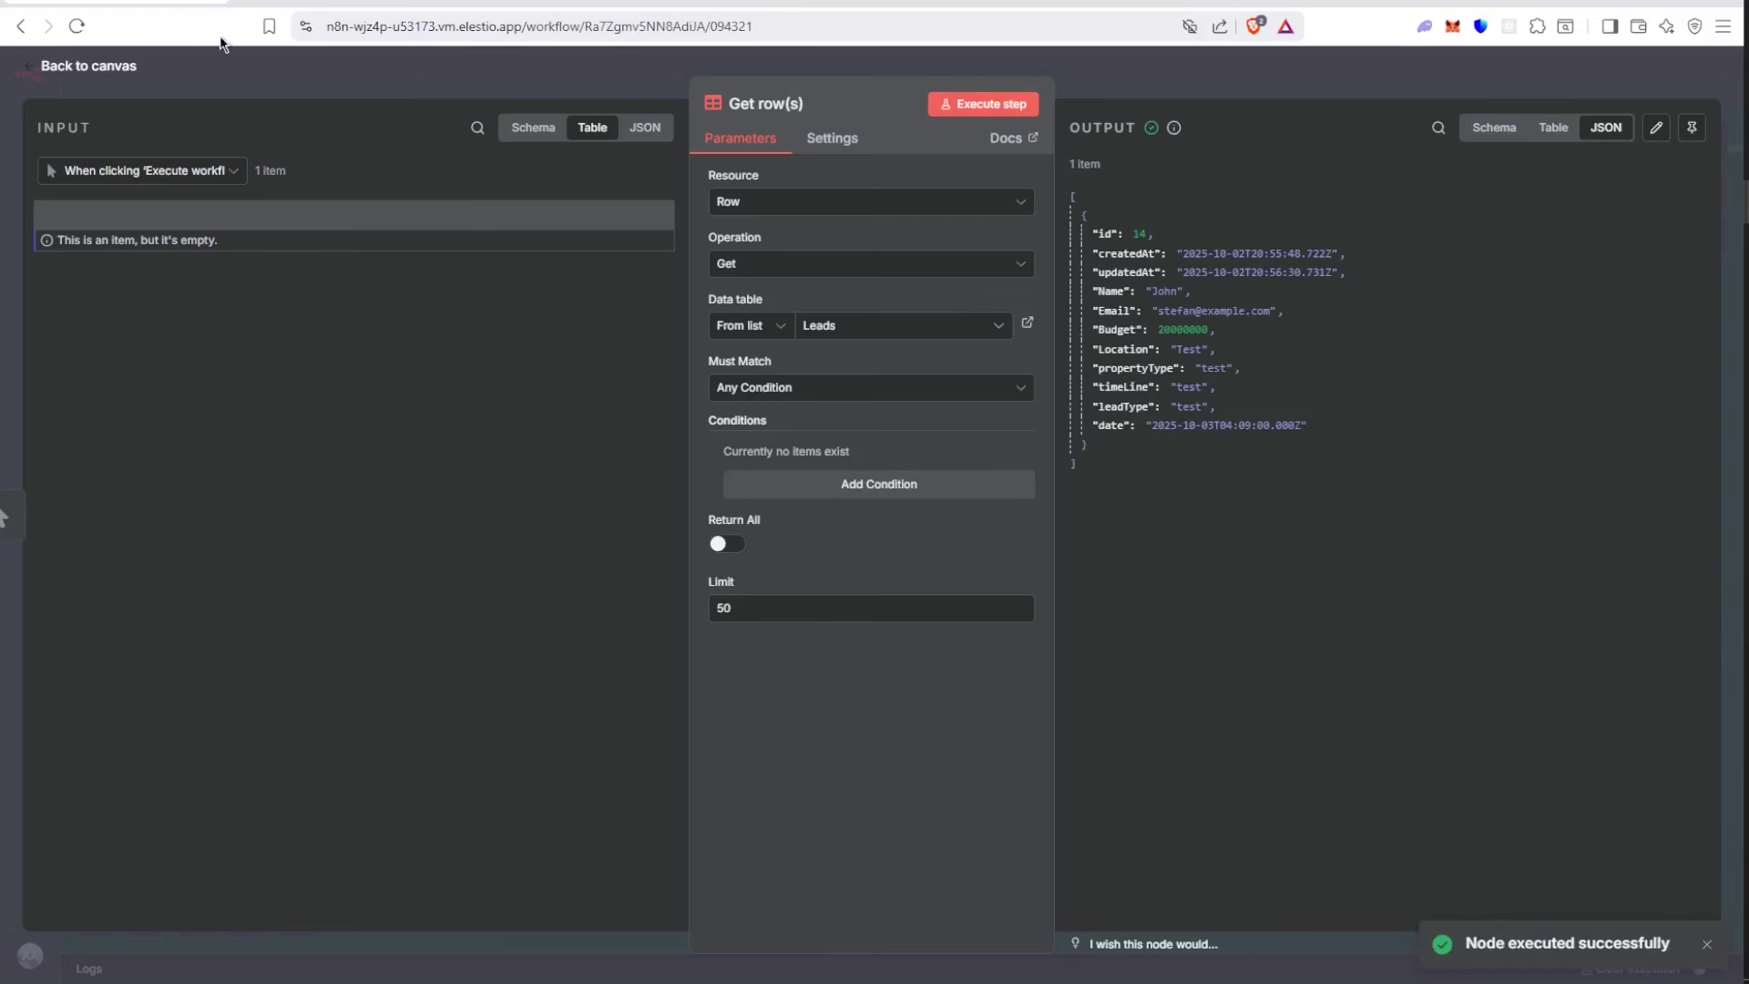
left_click(261, 82)
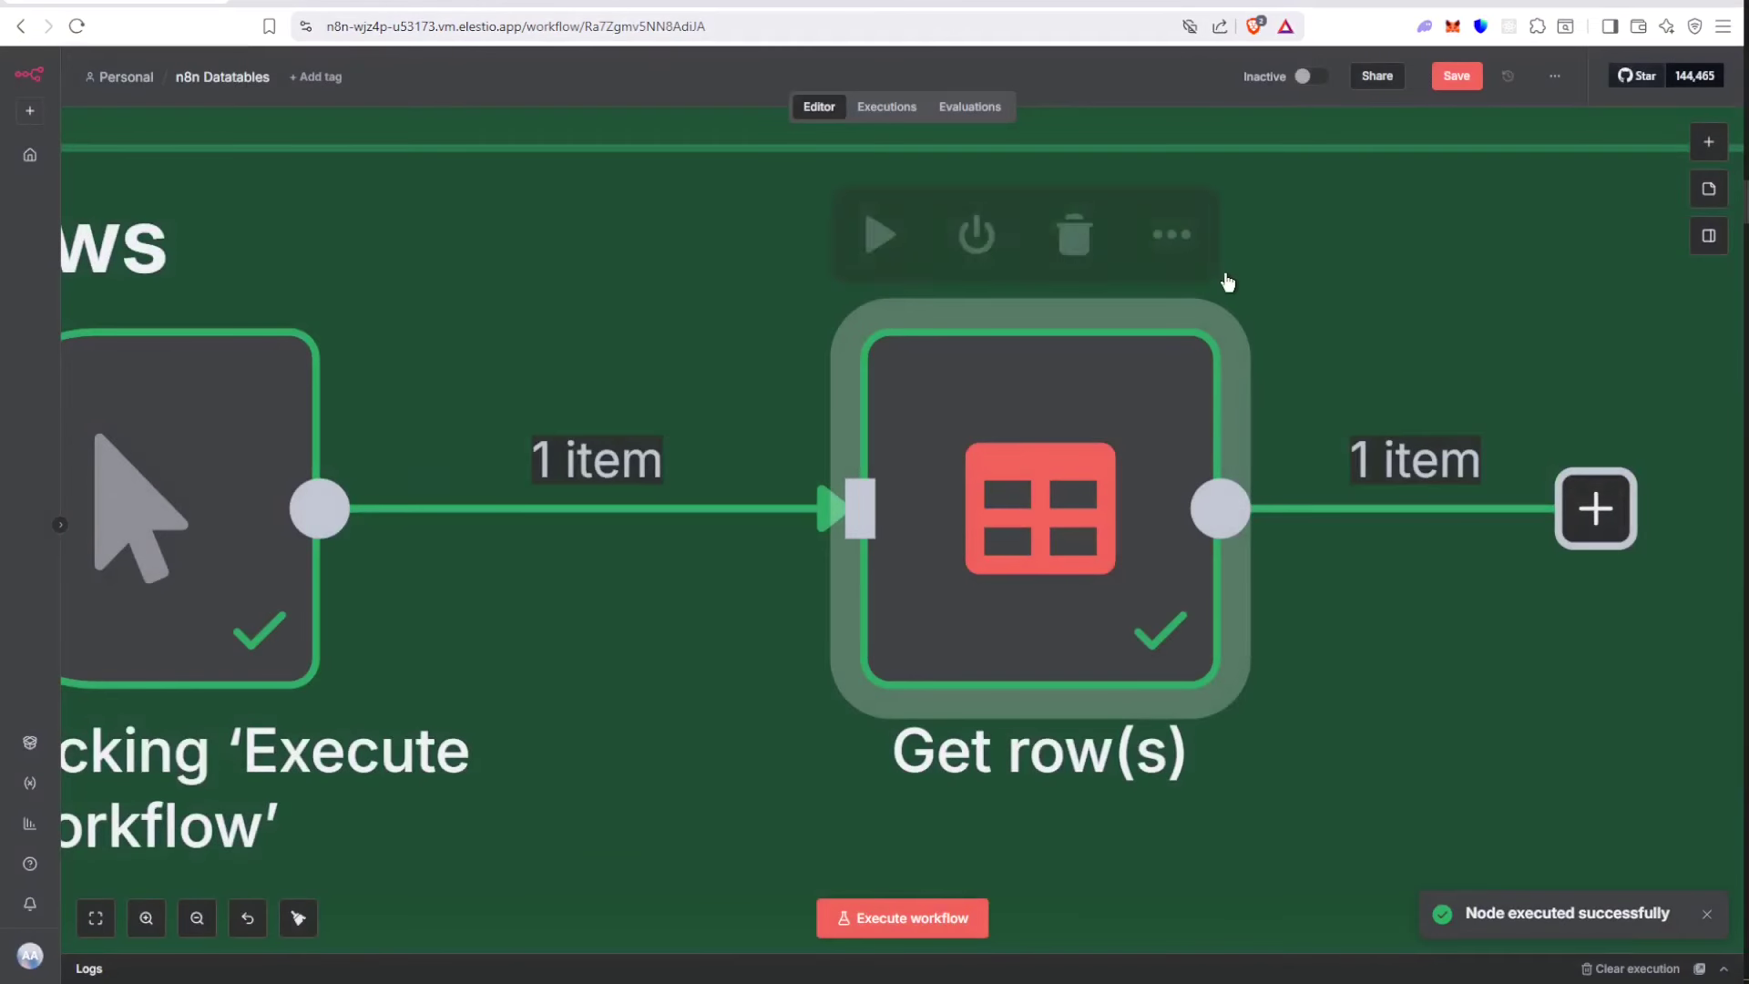
Save the workflow with the manual trigger connected to Get row(s)
scroll(1234, 292, "down", 3)
left_click_drag(1644, 313, 1335, 293)
scroll(1336, 293, "down", 3)
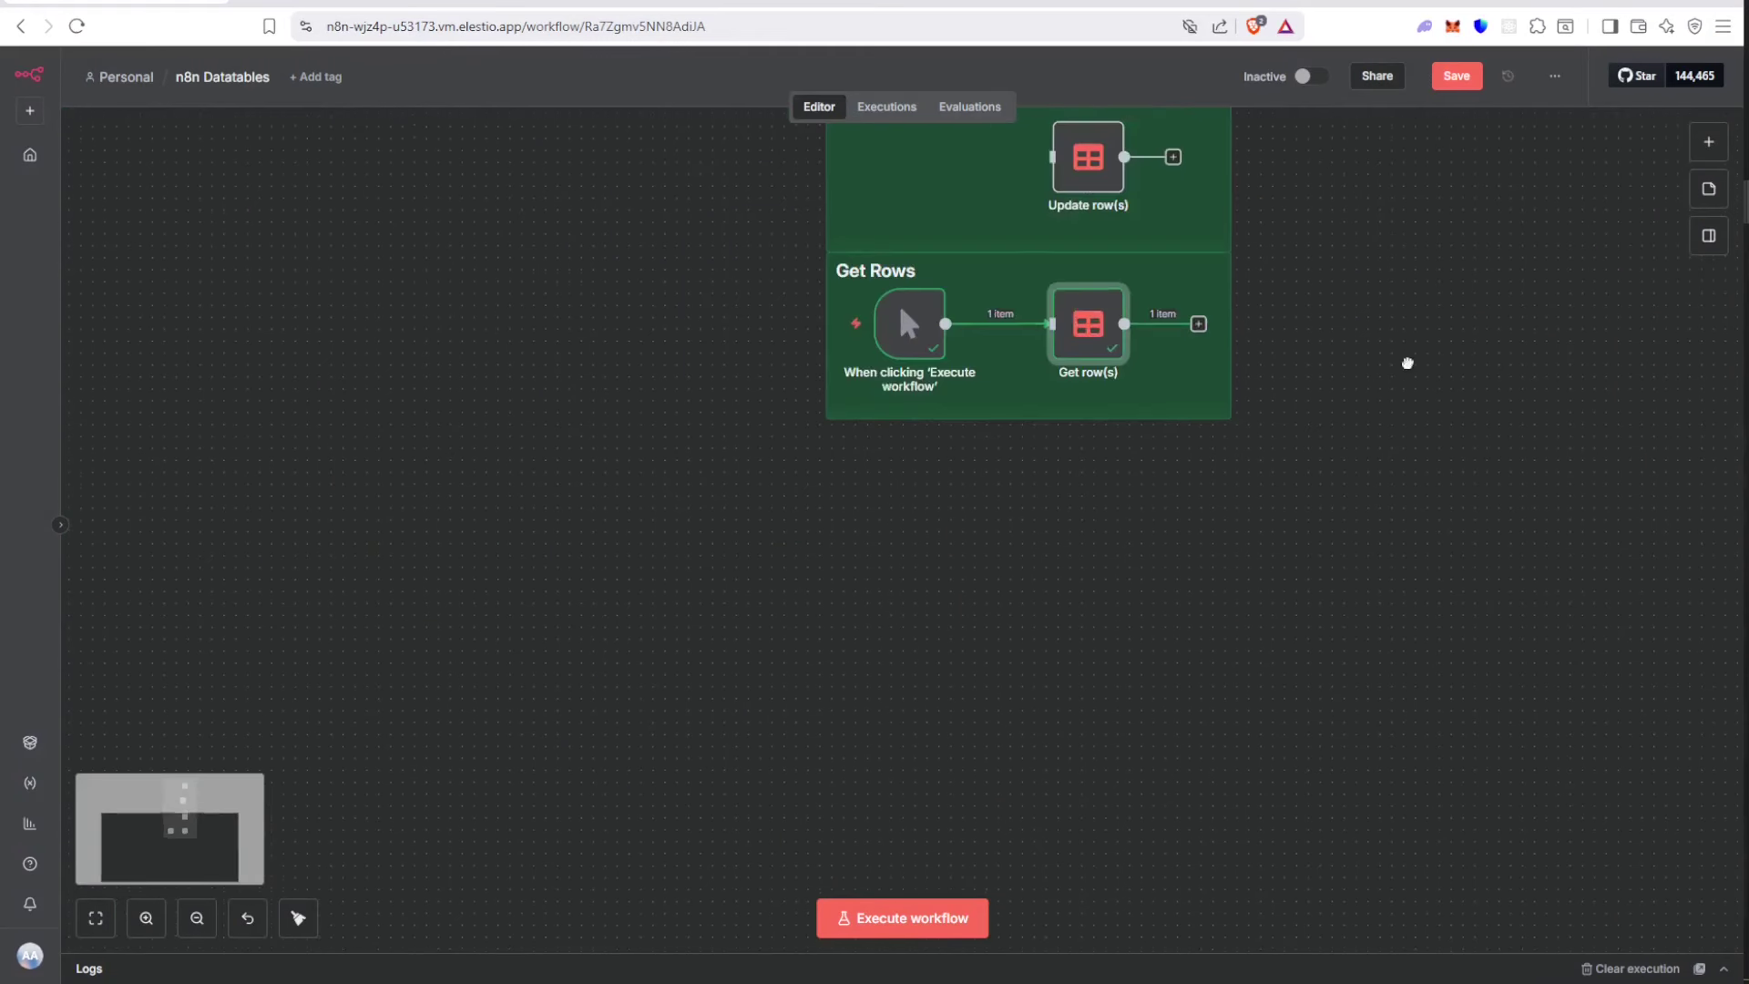
left_click(1452, 71)
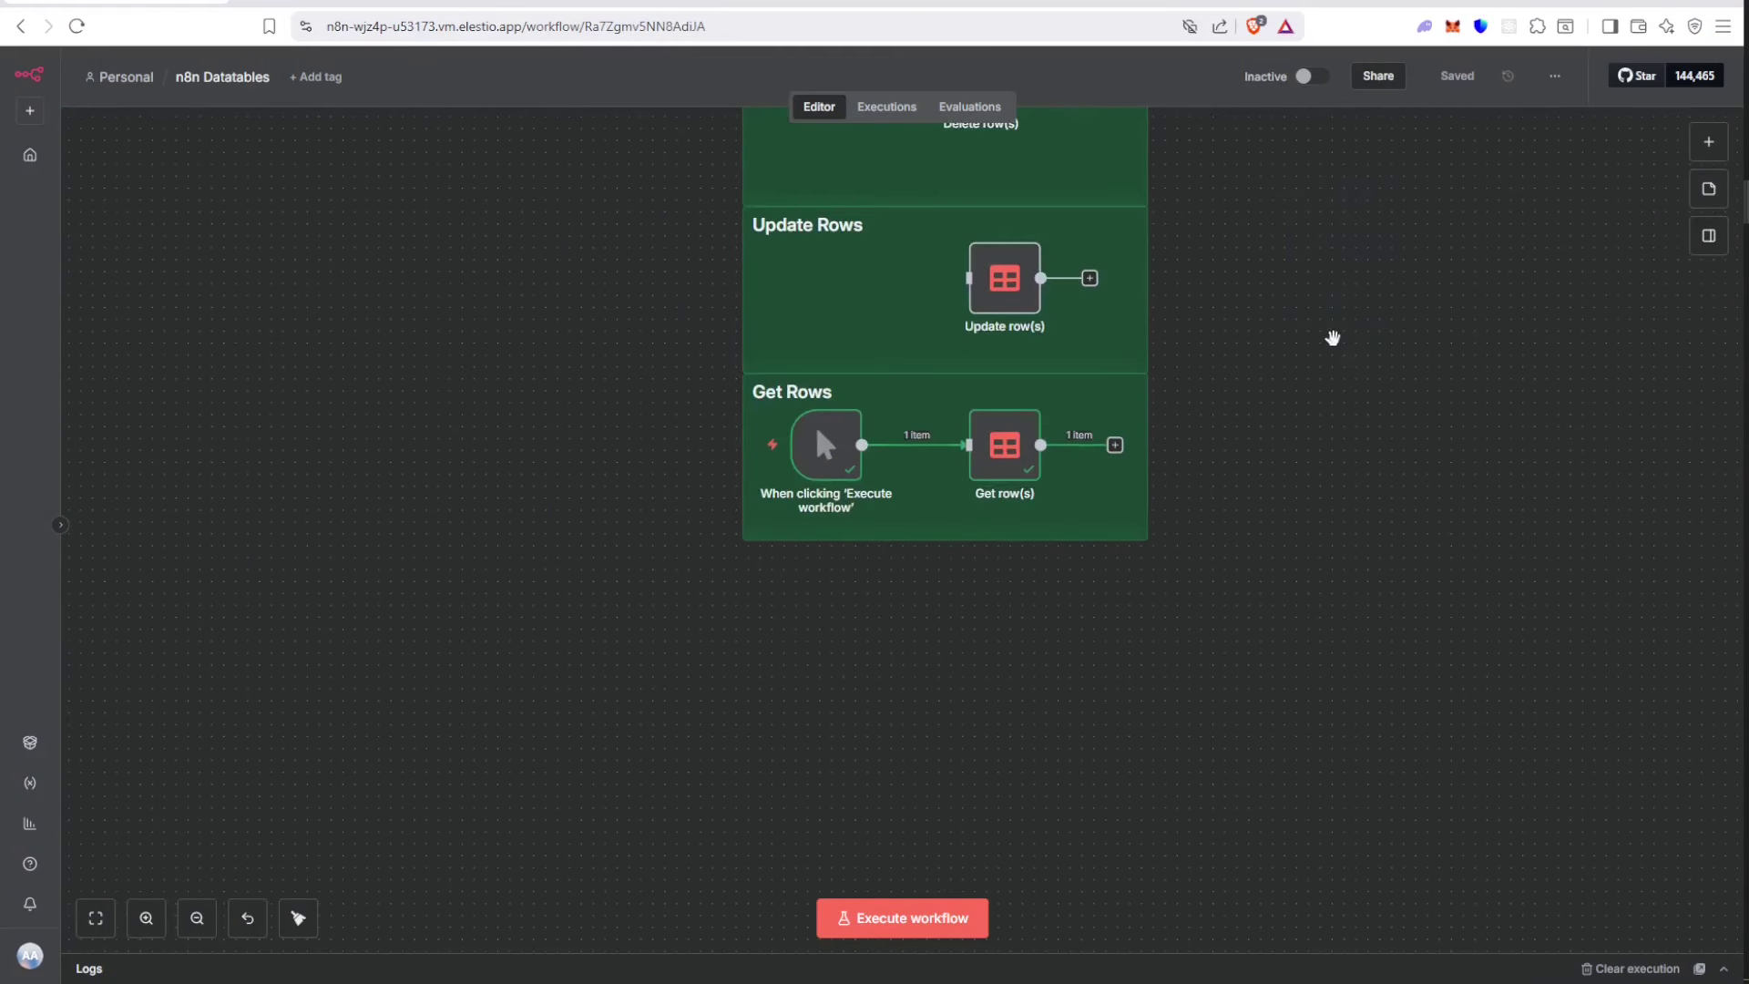
Check the leads in the Leads table and ask the AI Agent in chat to change the first lead's budget to 30,000,000
left_click_drag(1297, 355, 1218, 443)
scroll(1217, 443, "down", 2)
left_click_drag(1296, 320, 1144, 397)
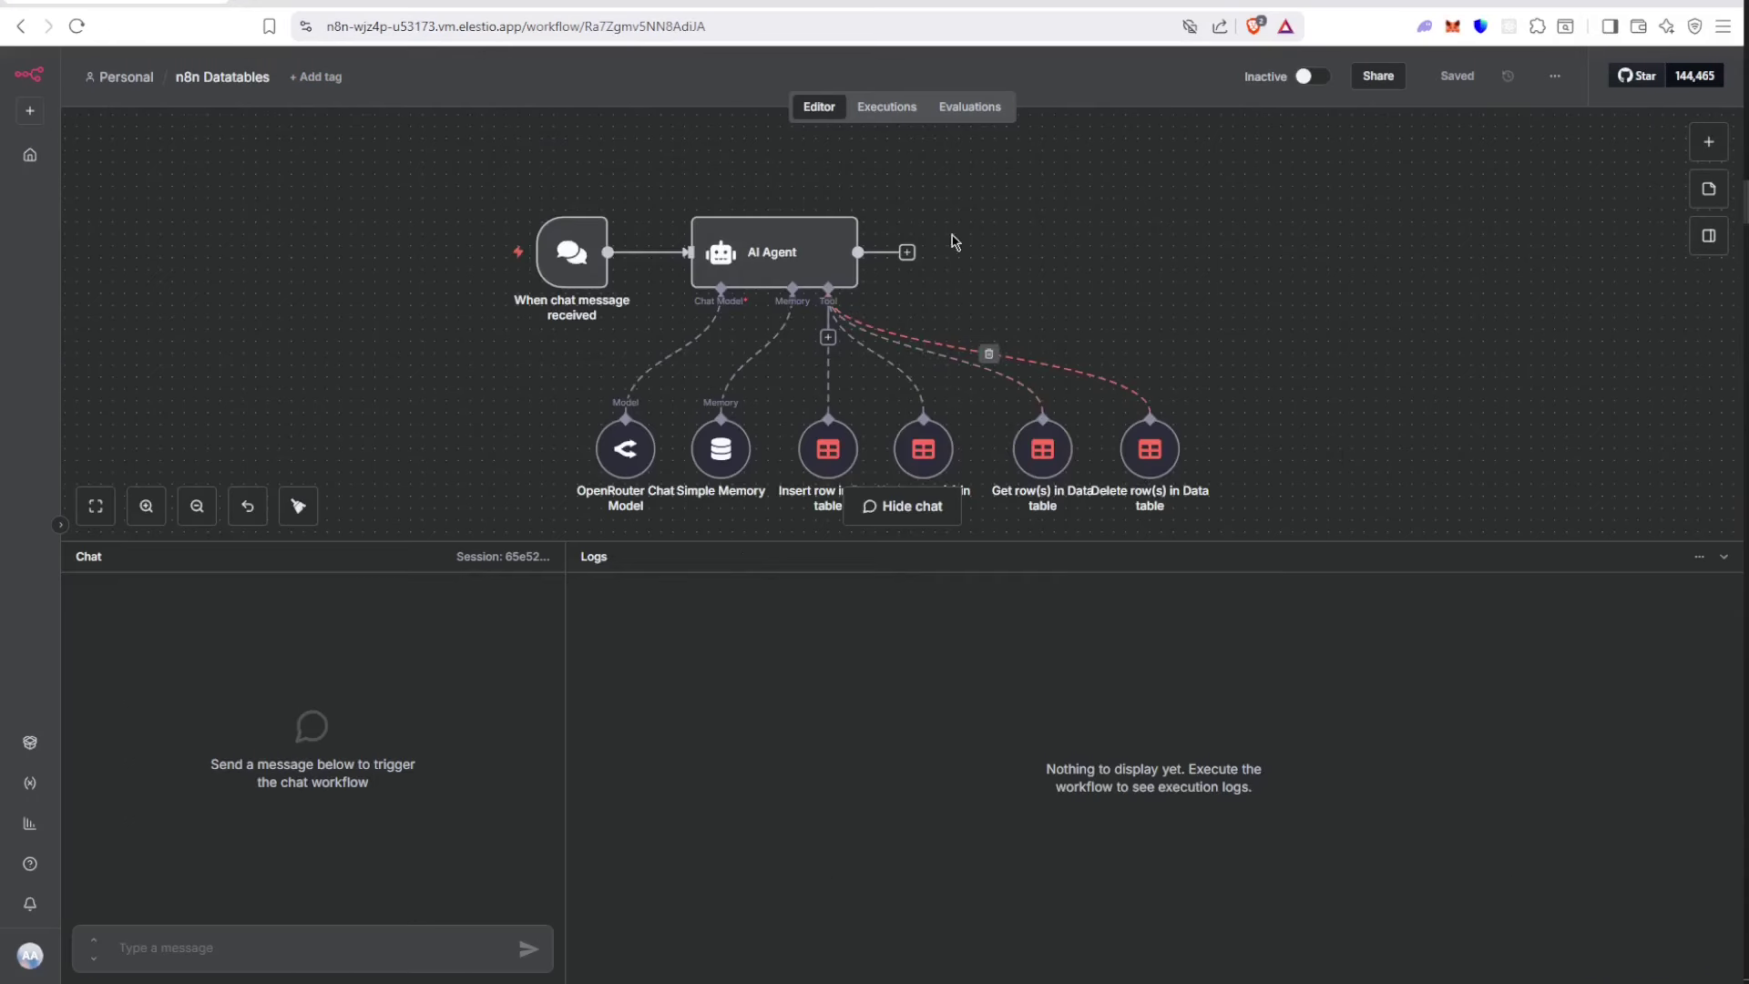
left_click_drag(1036, 543, 1030, 678)
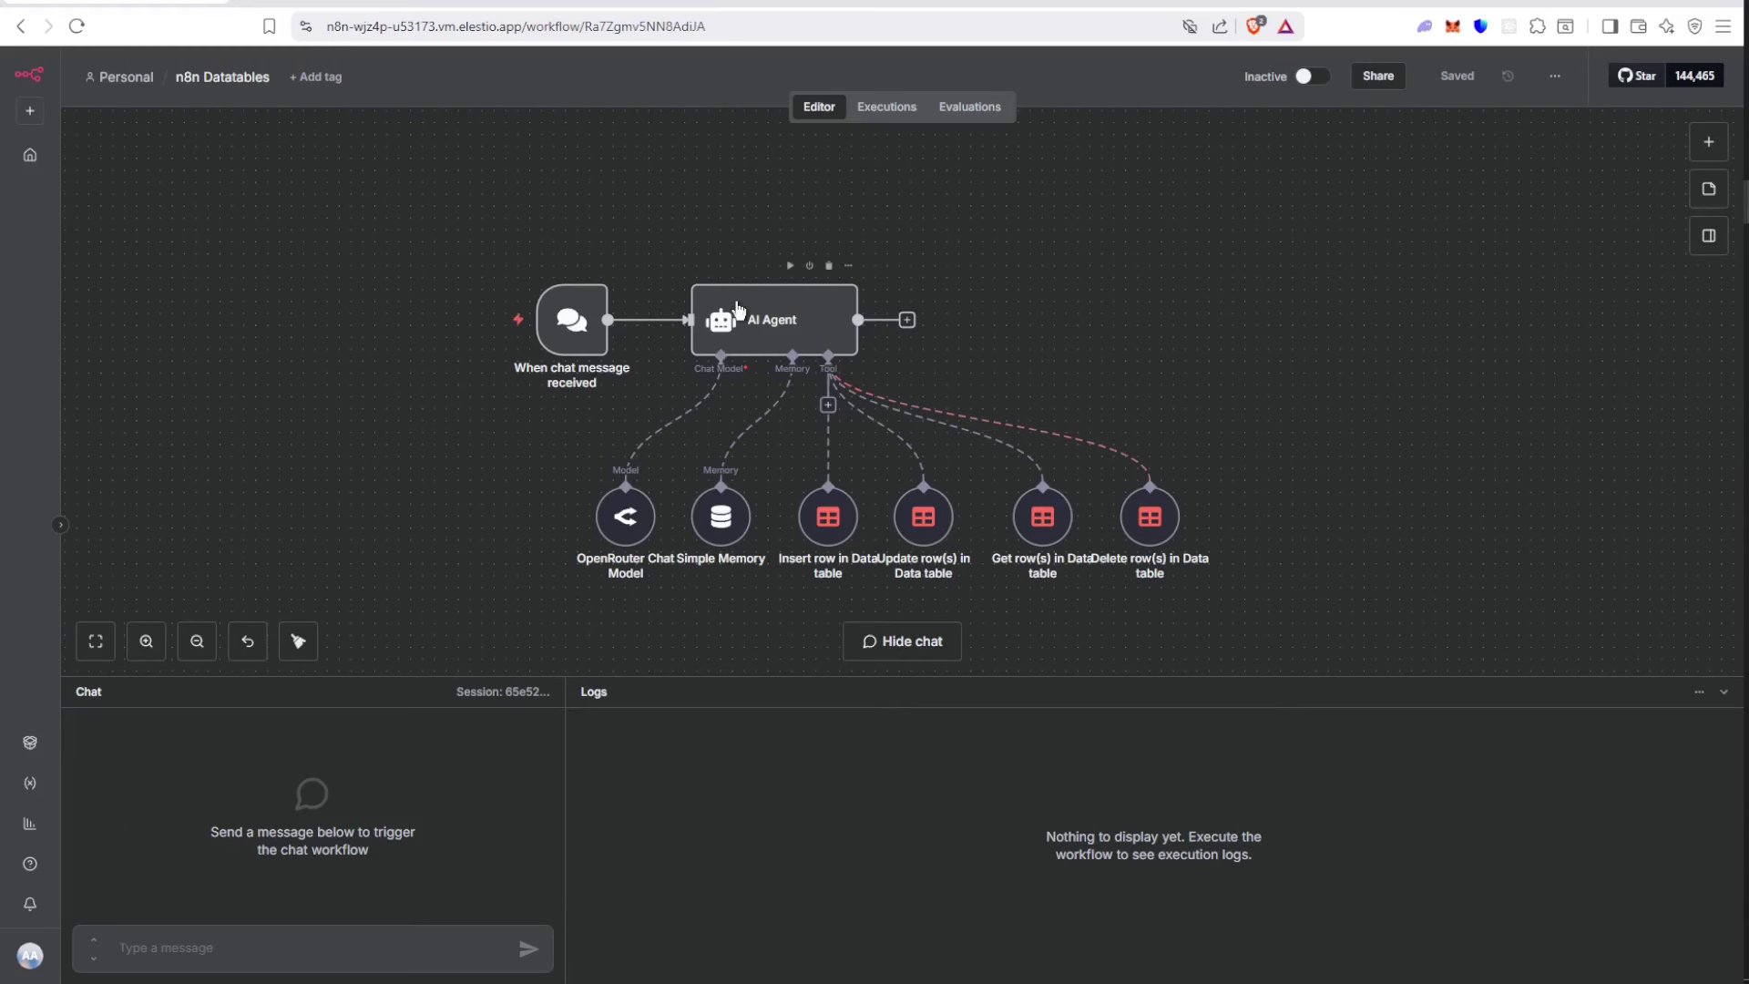
key("ctrl+Tab")
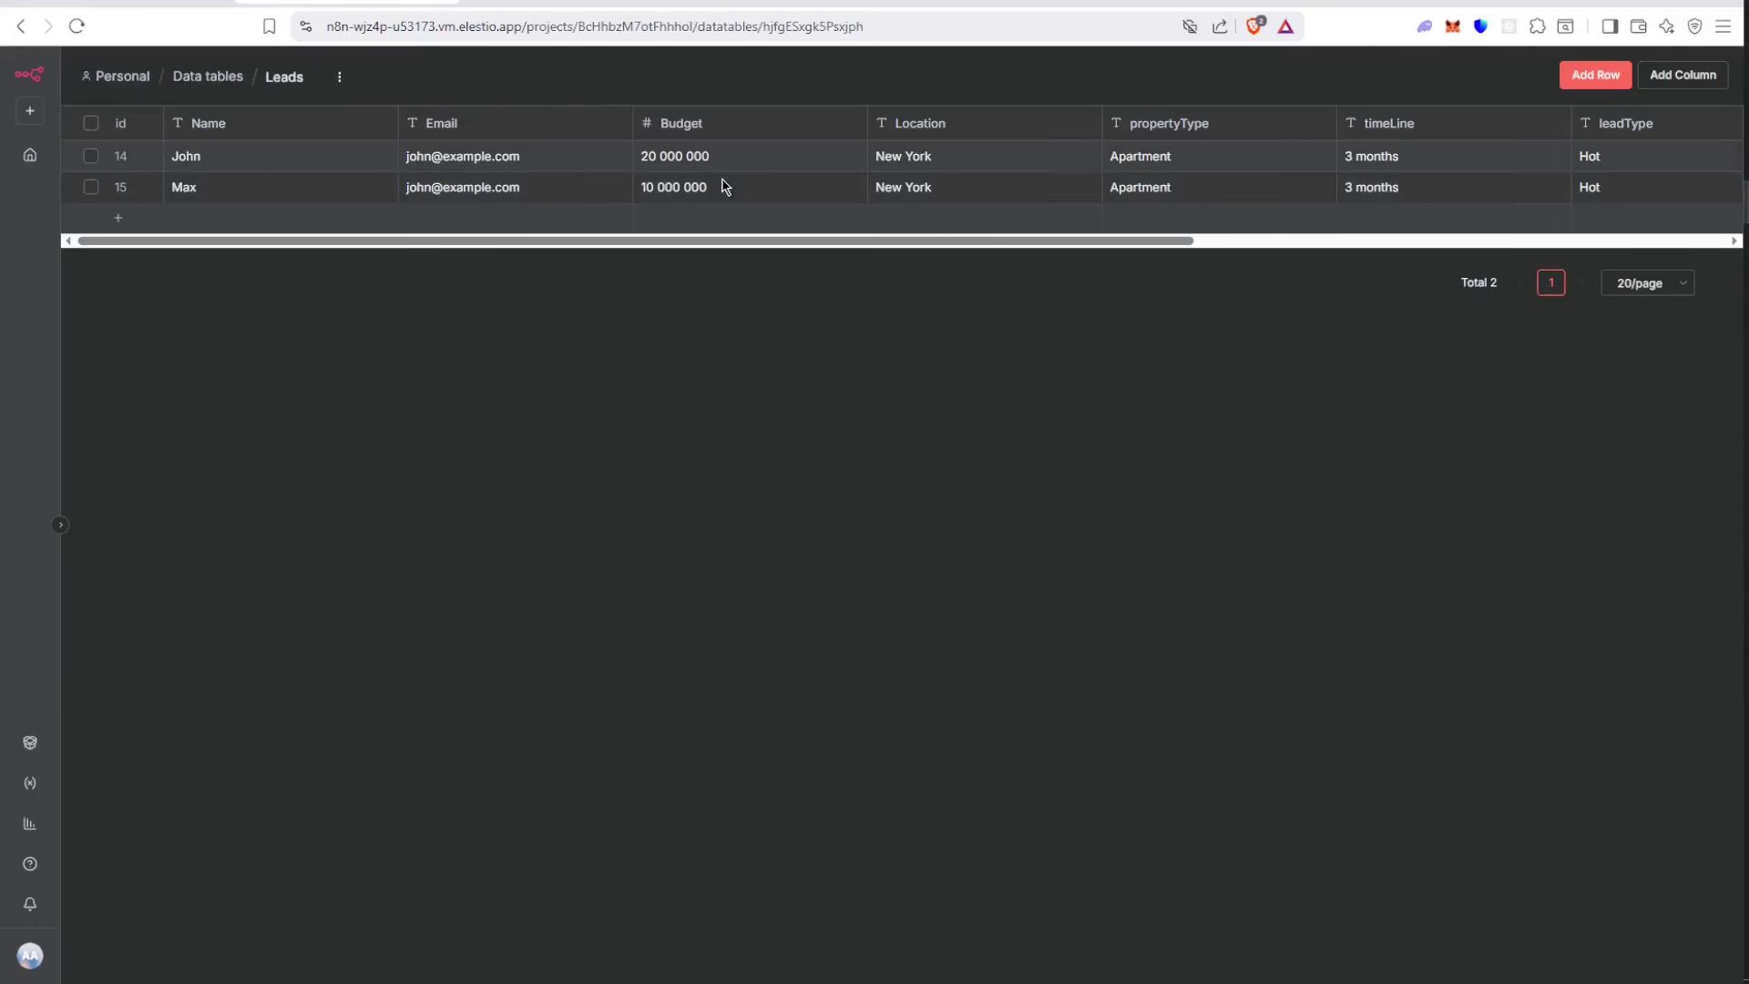
left_click(110, 4)
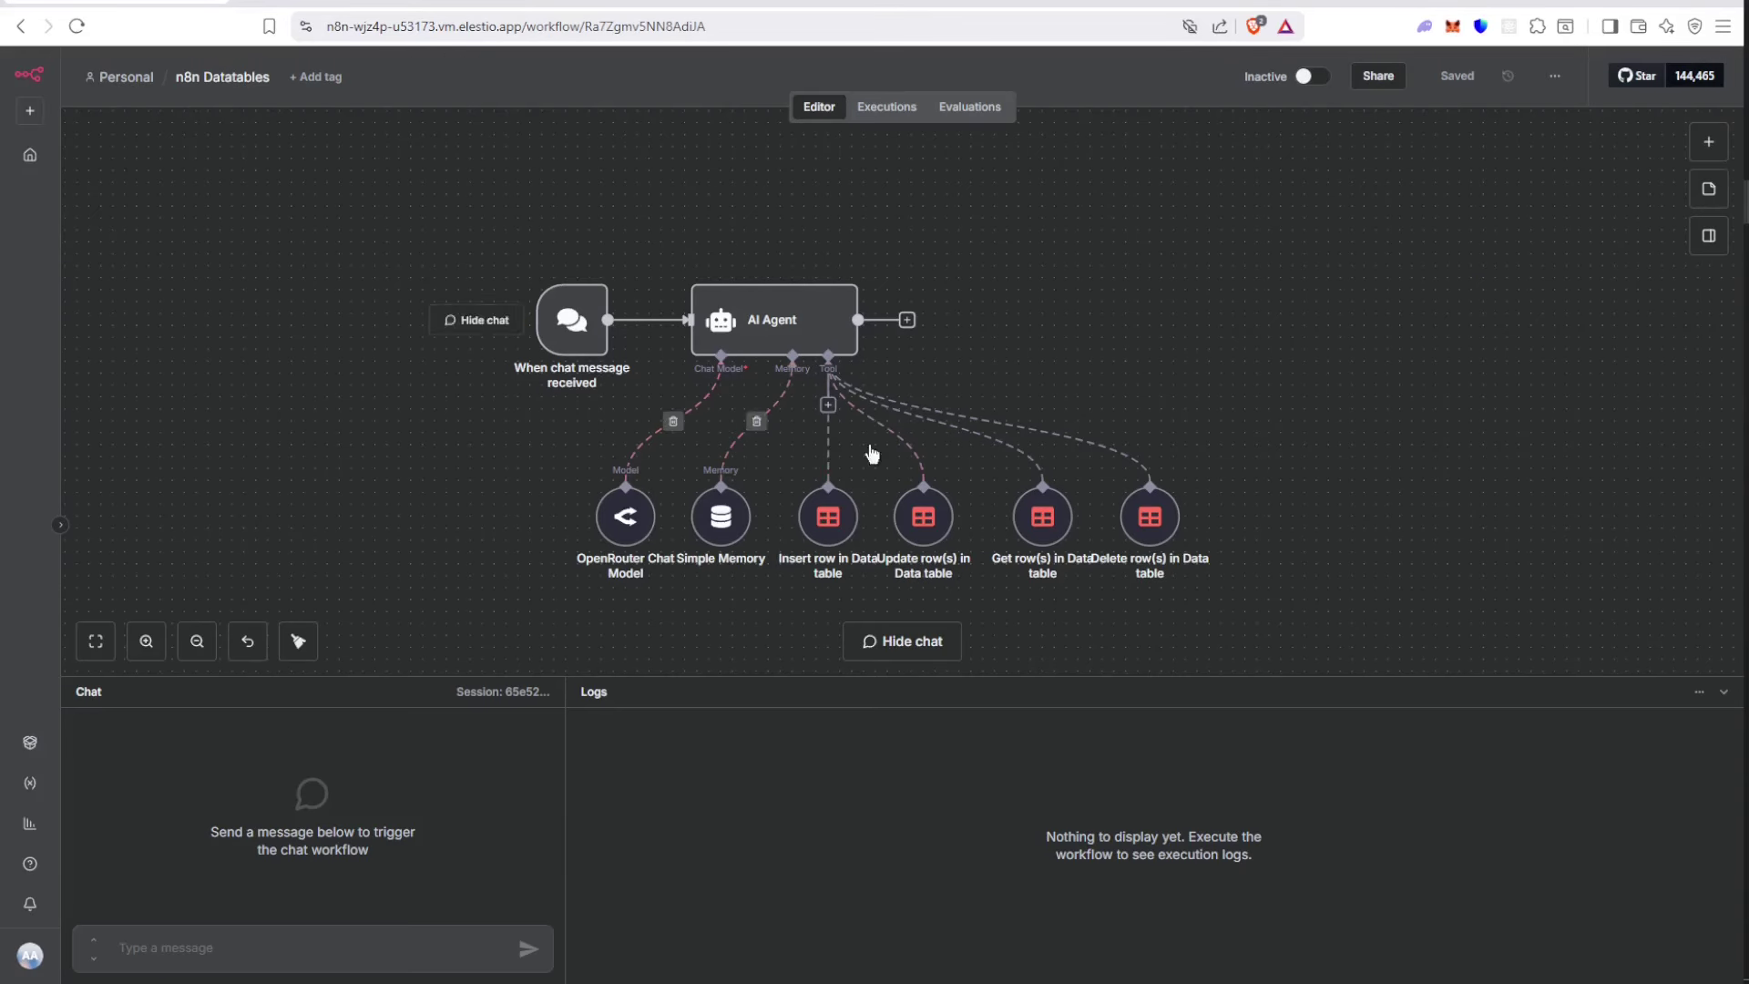
left_click(278, 942)
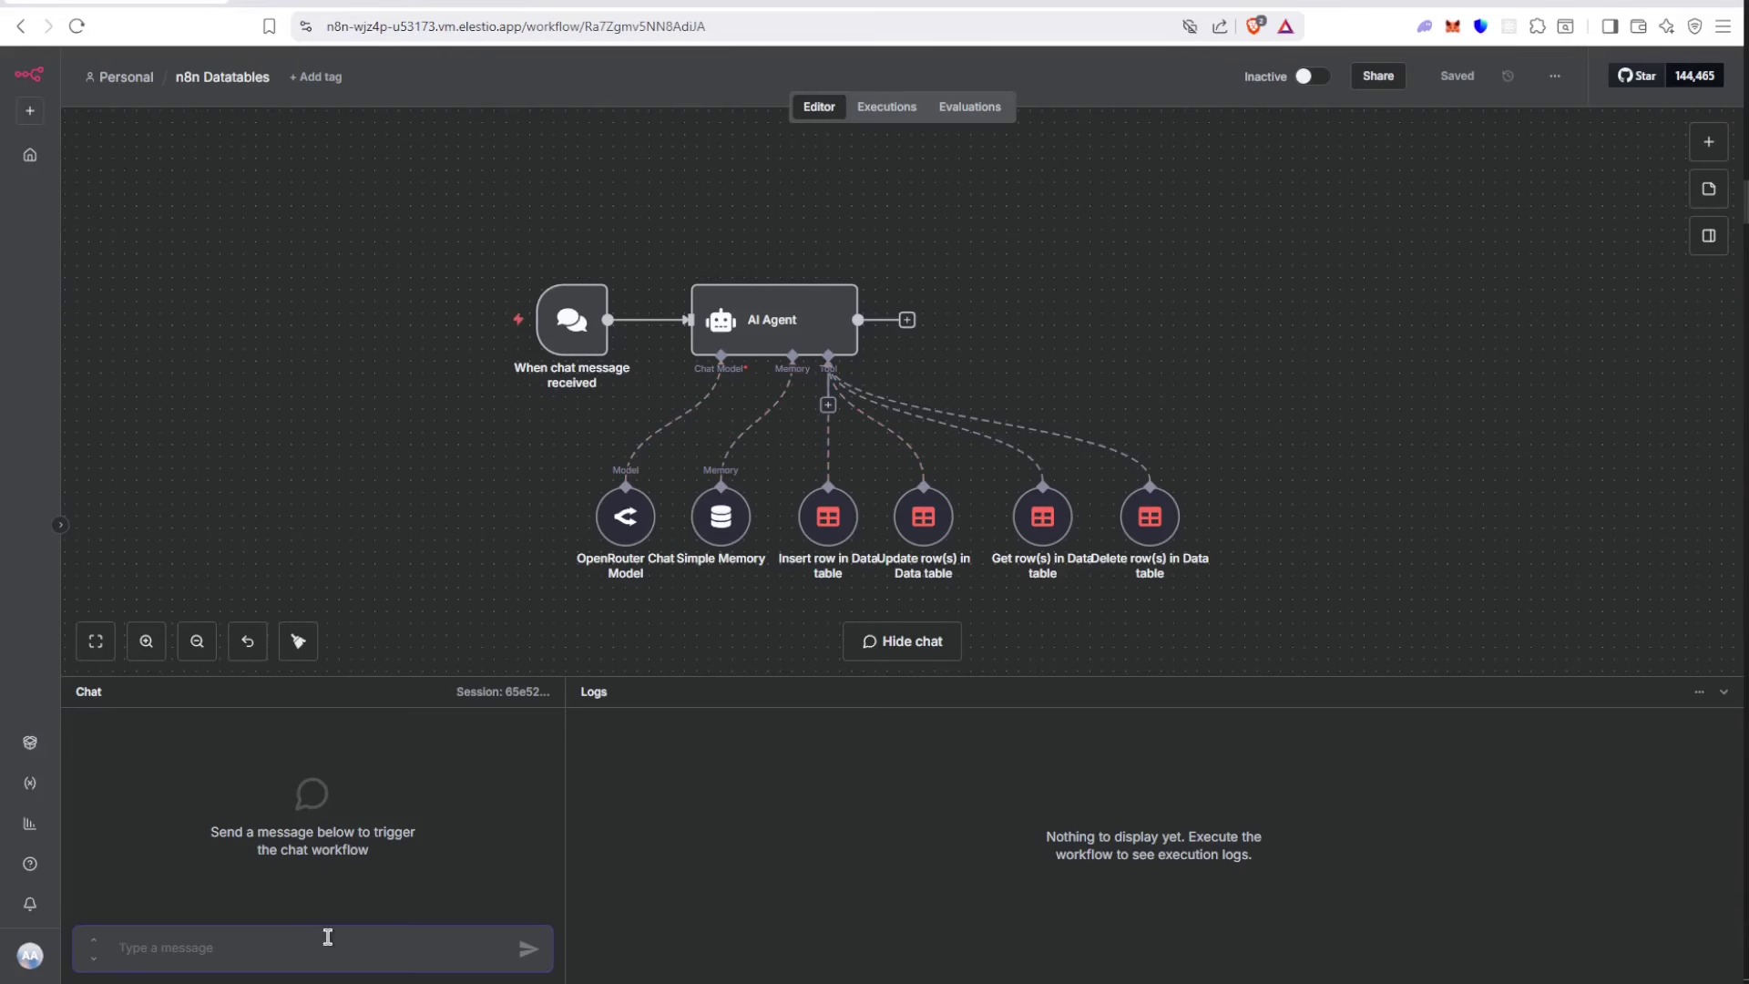
type("change johns budget to 30,000,")
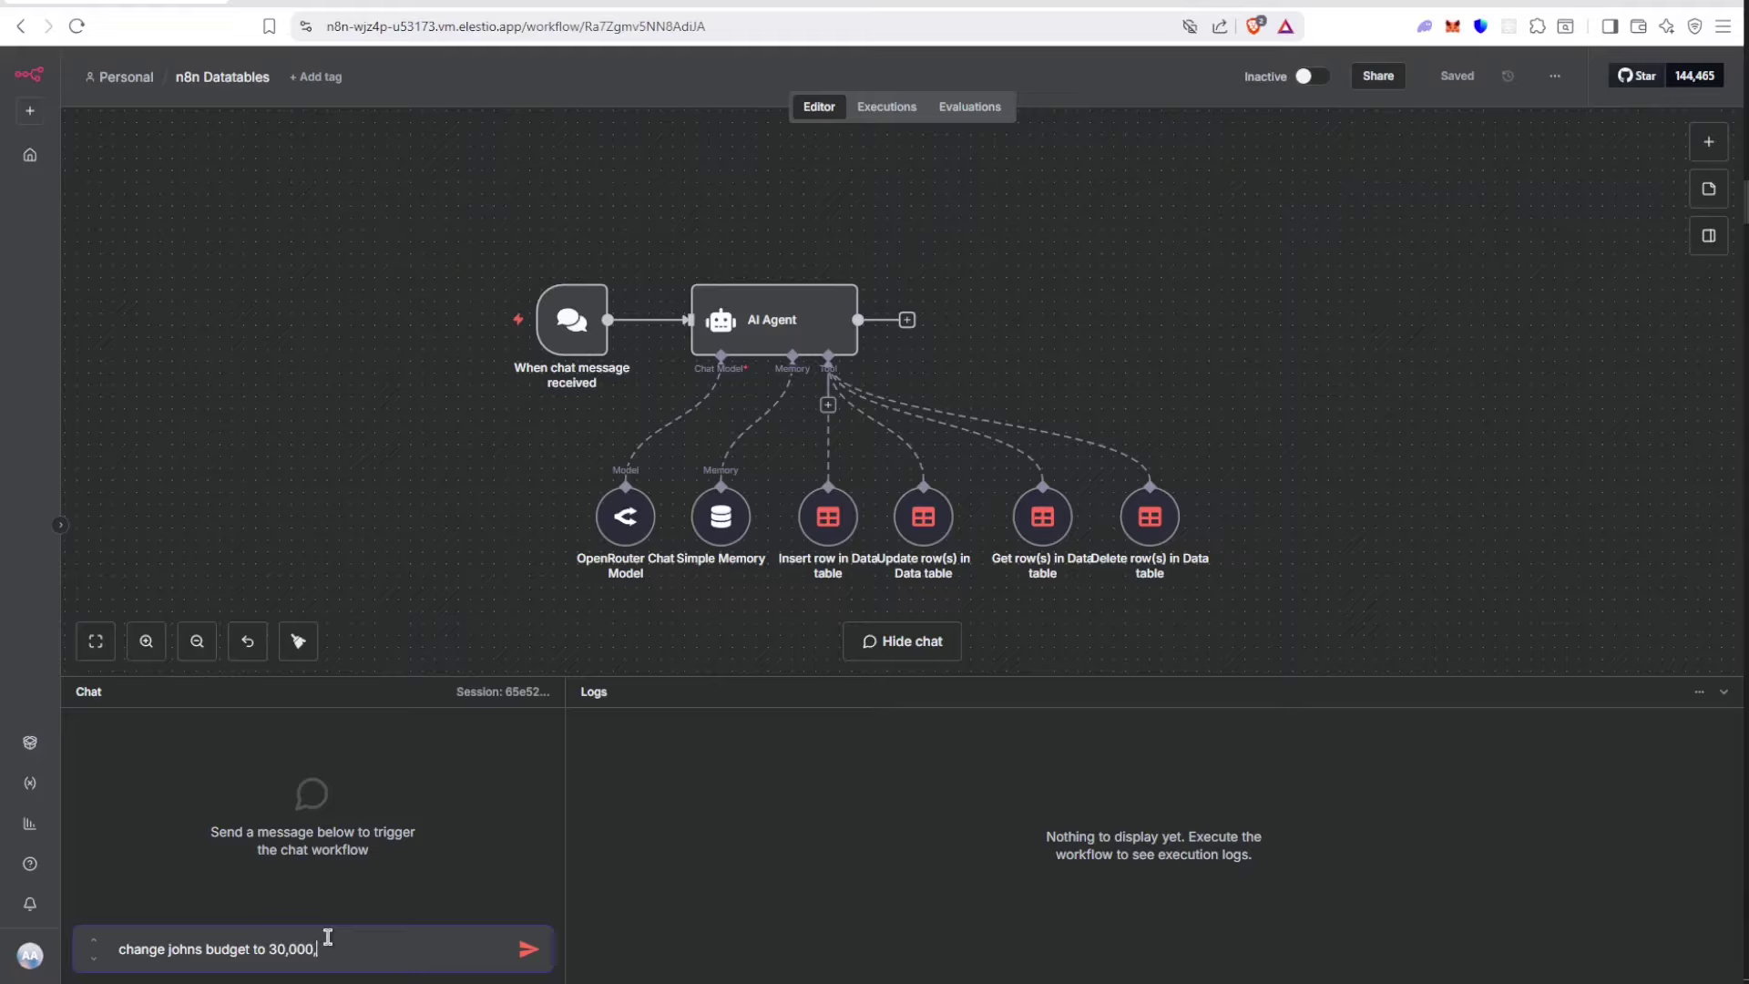
type("000")
key("Return")
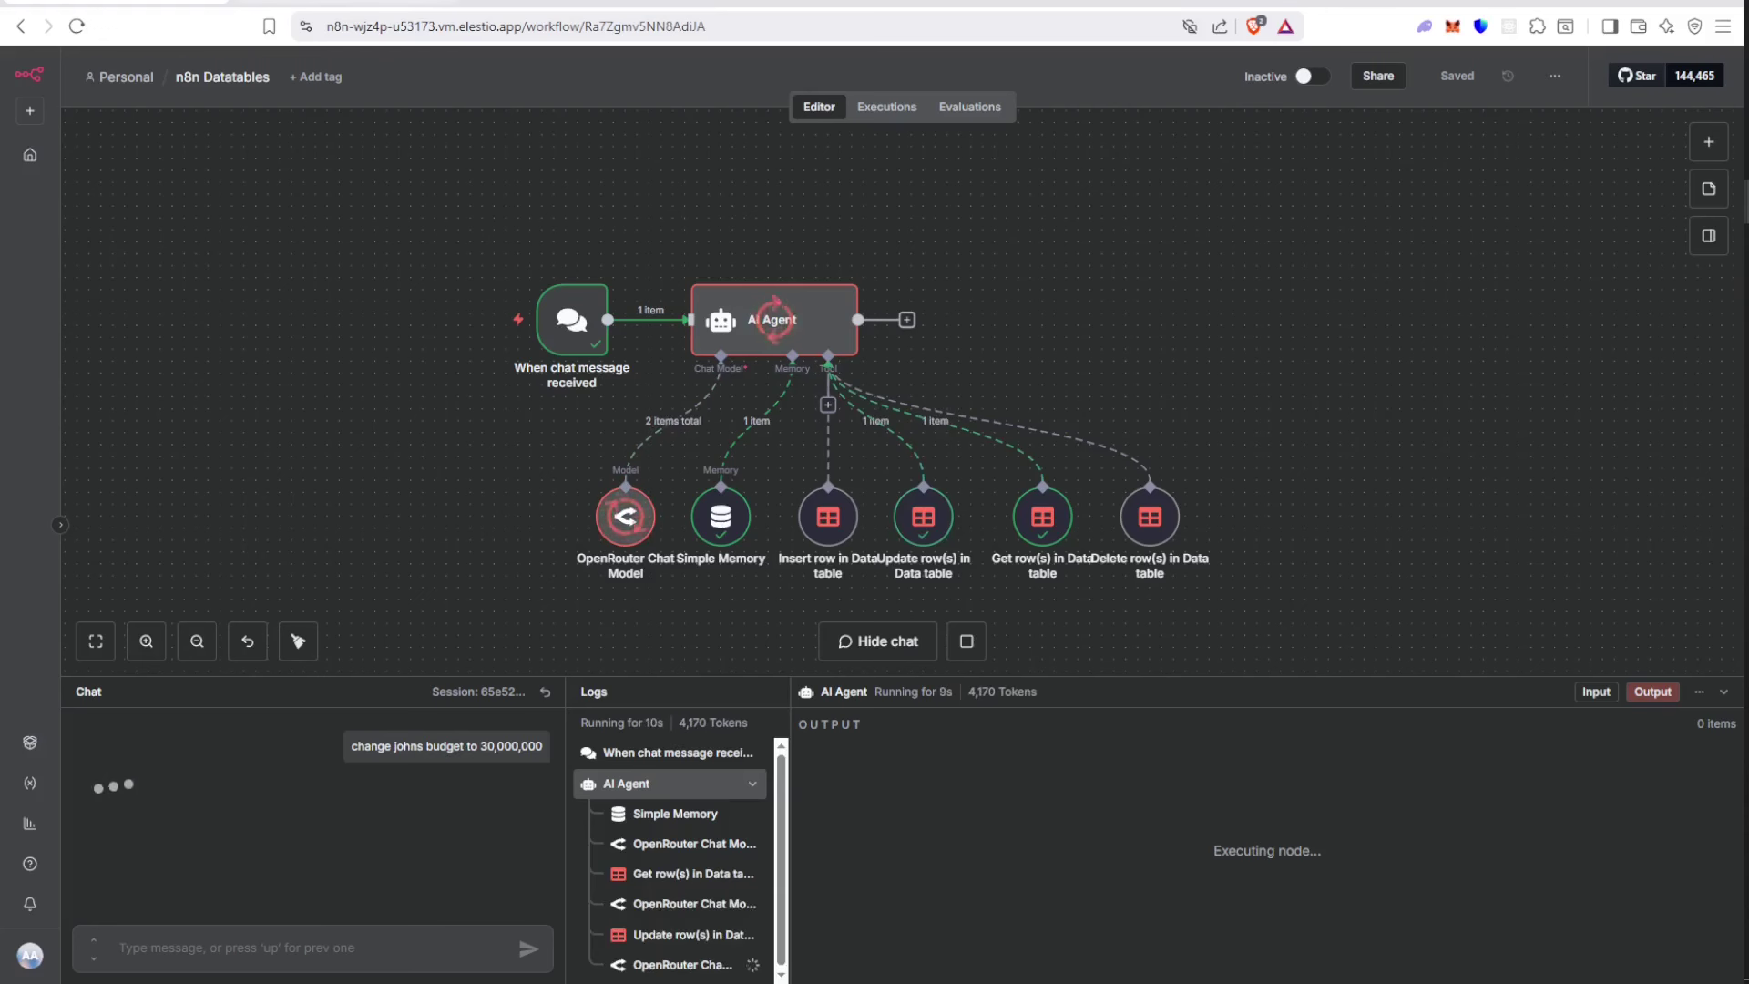
Reload the Leads table to check the first lead's budget and return to the workflow
left_click(362, 2)
left_click(76, 26)
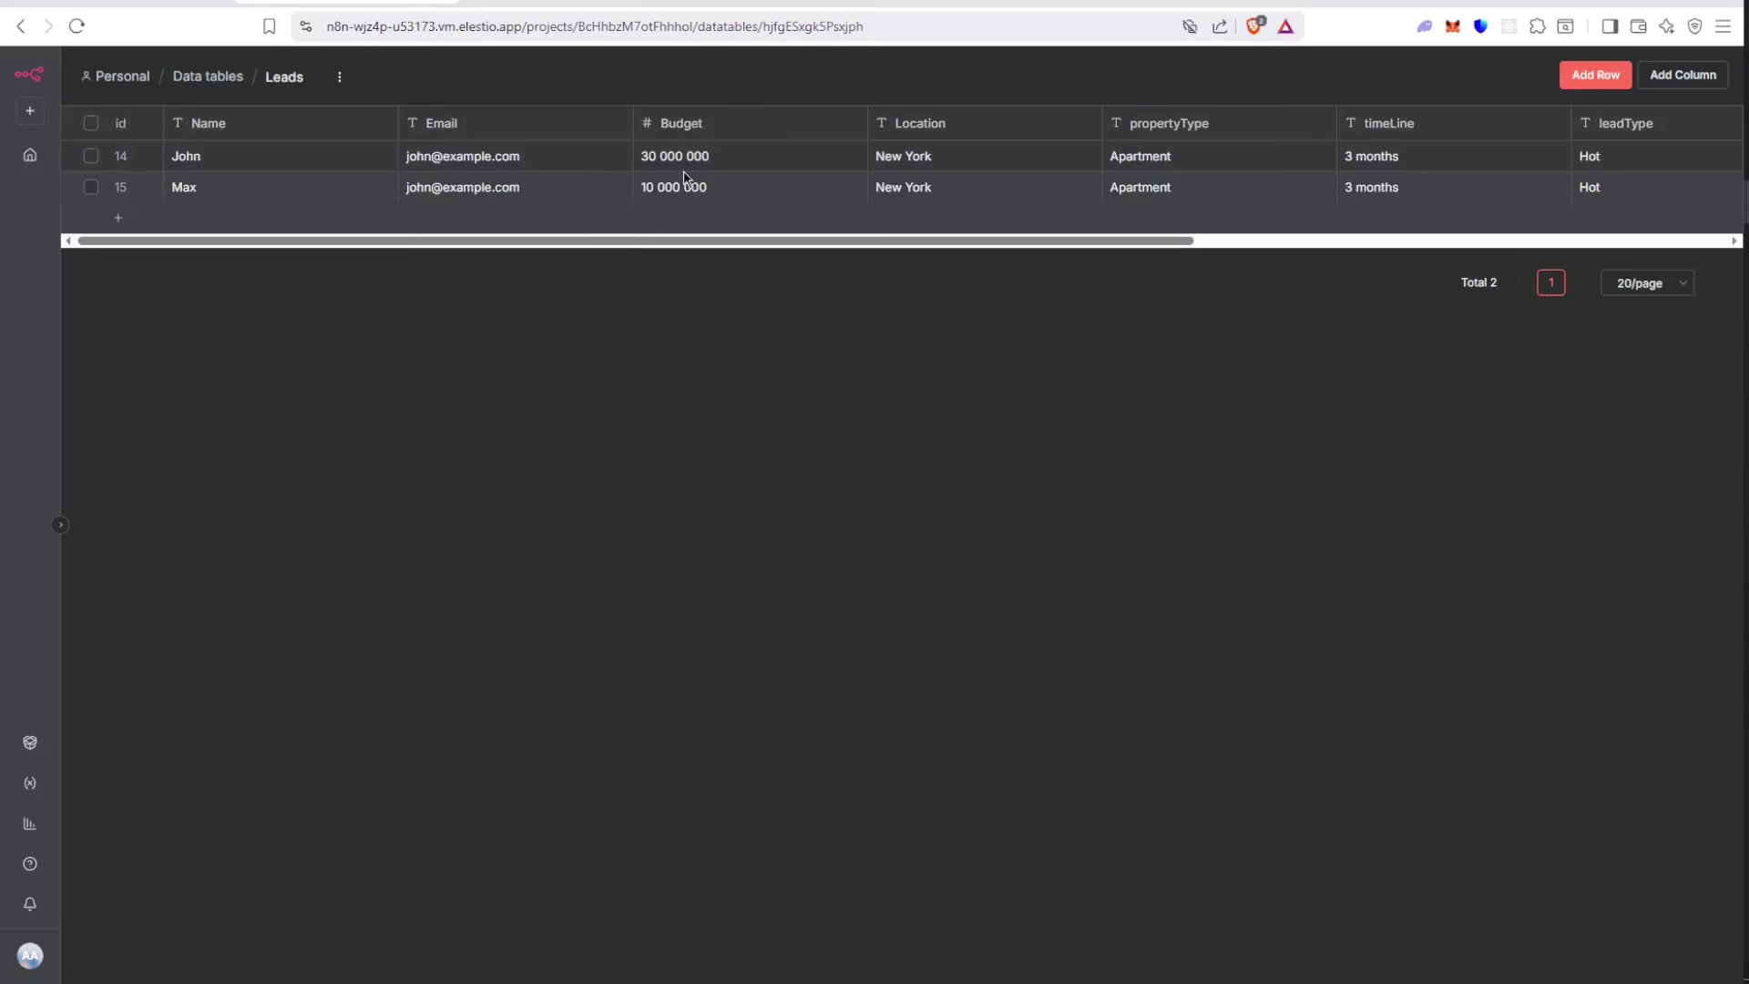
key("ctrl+shift+Tab")
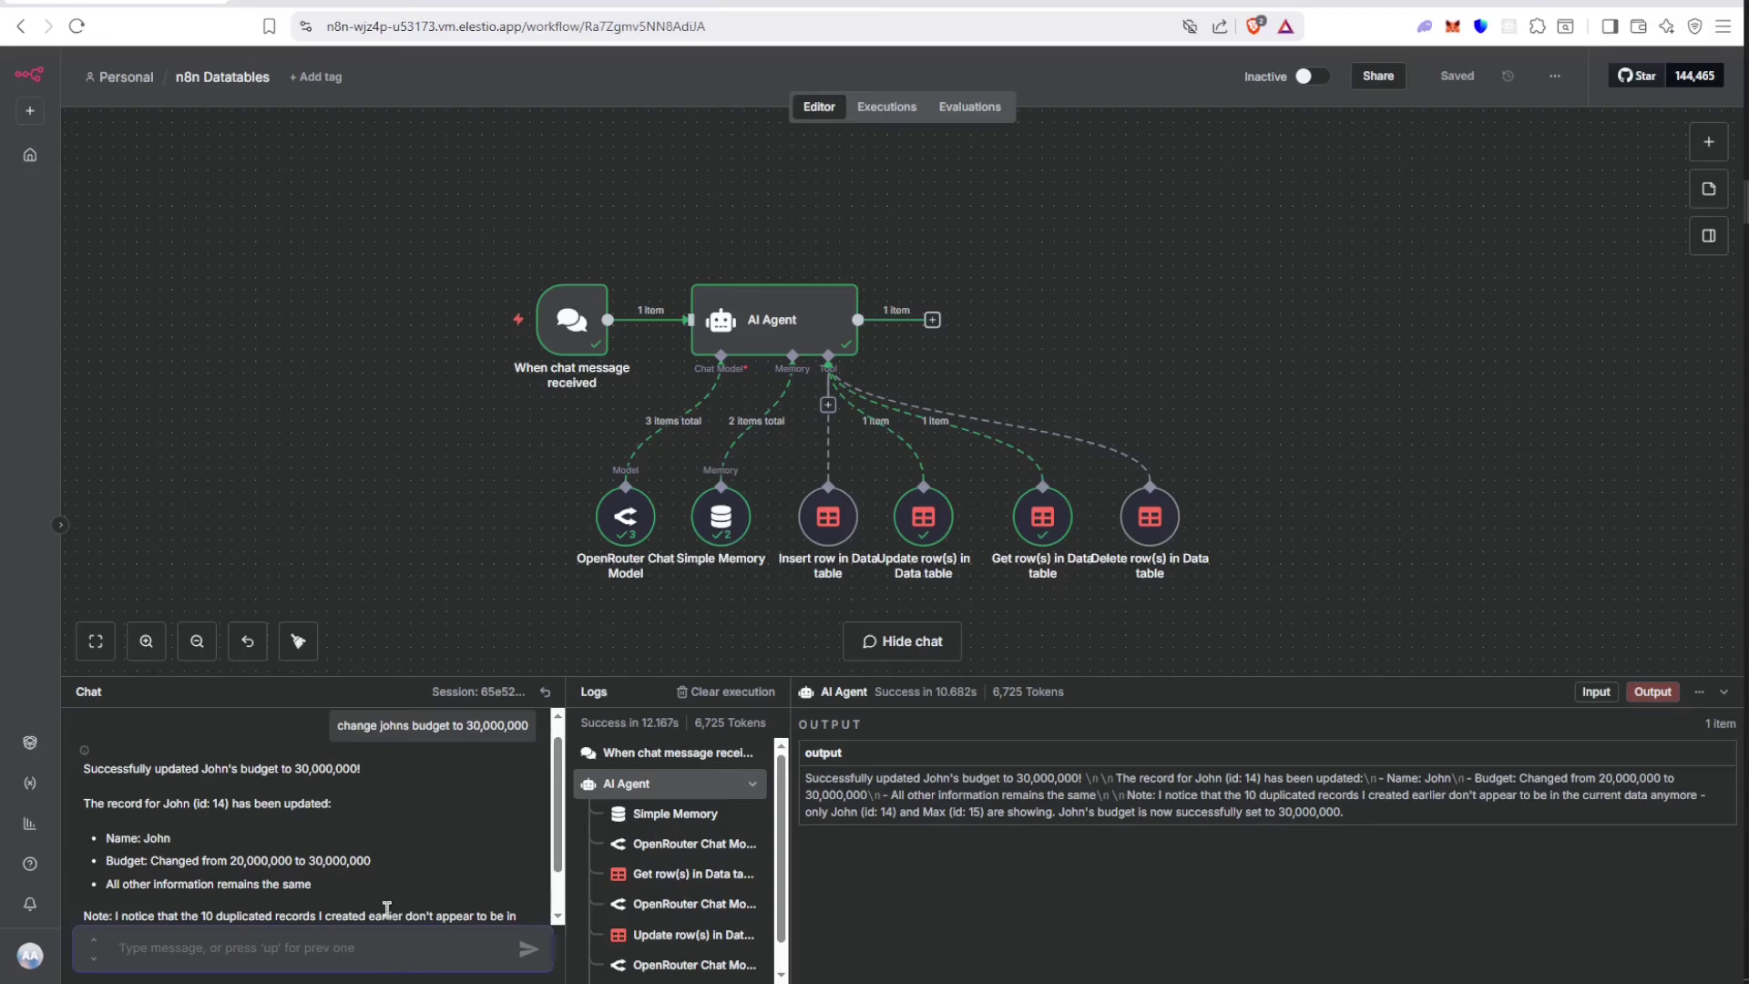
Start a fresh chat session, ask the AI Agent to "list me all the rows" and read through its reply
key("F5")
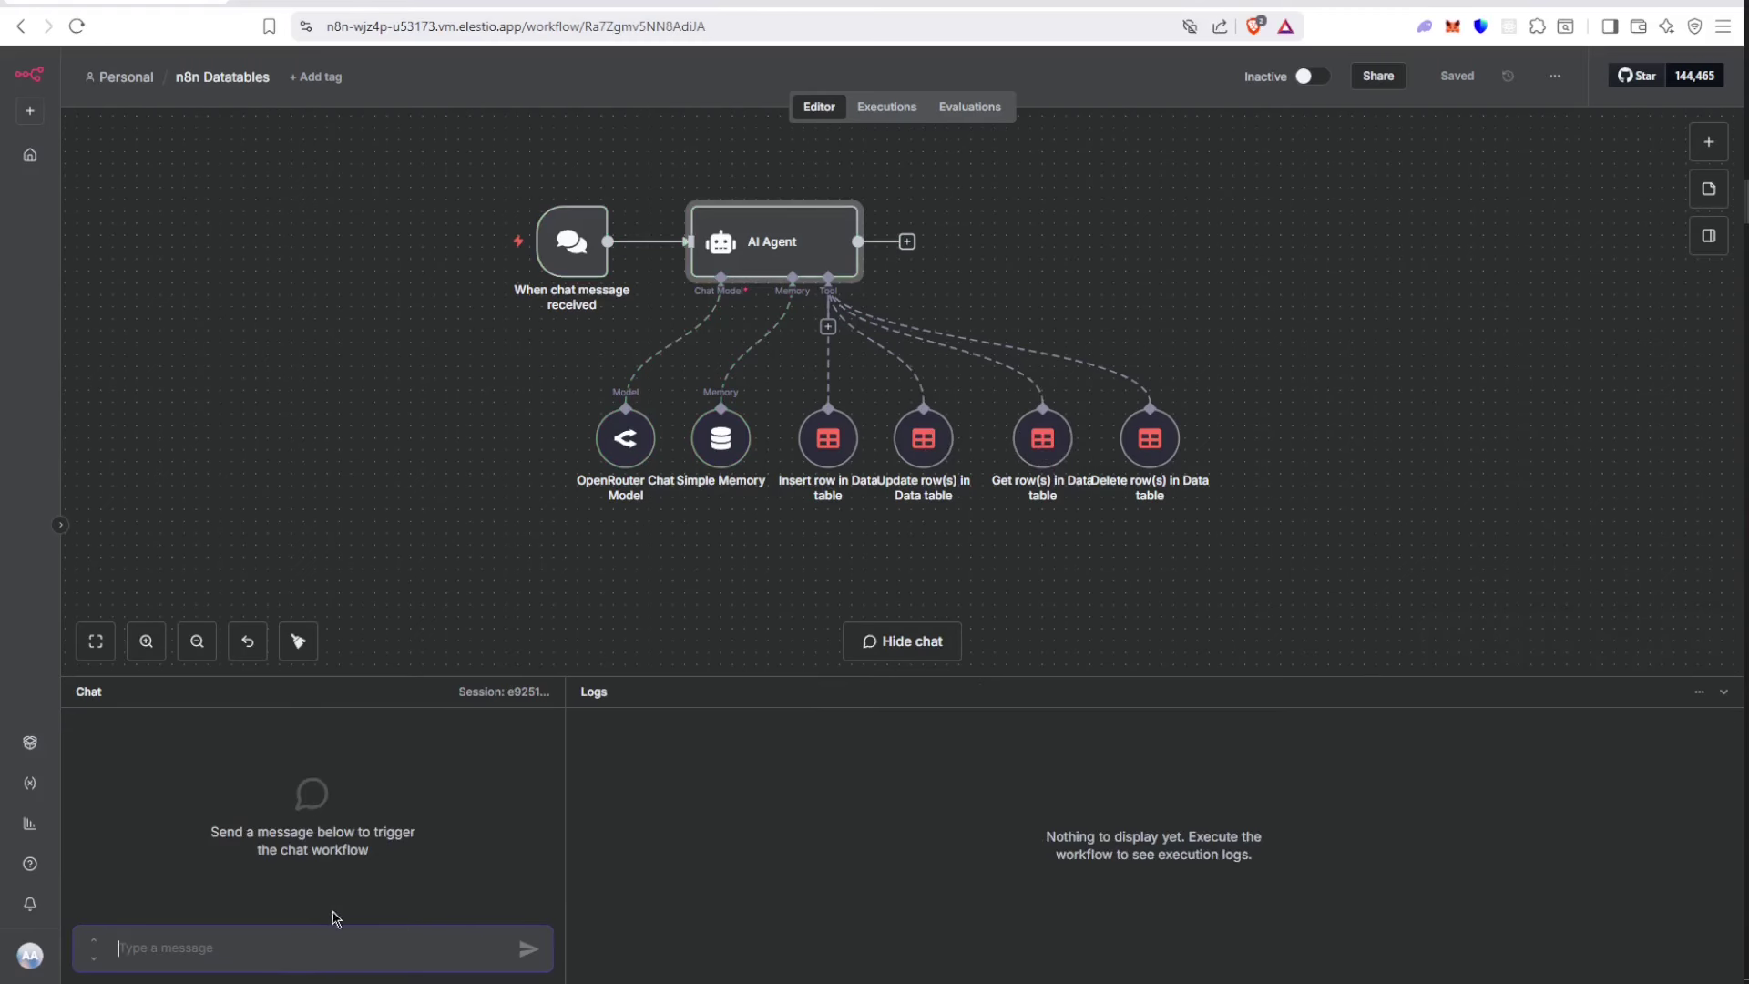
type("list me all the rows")
key("Return")
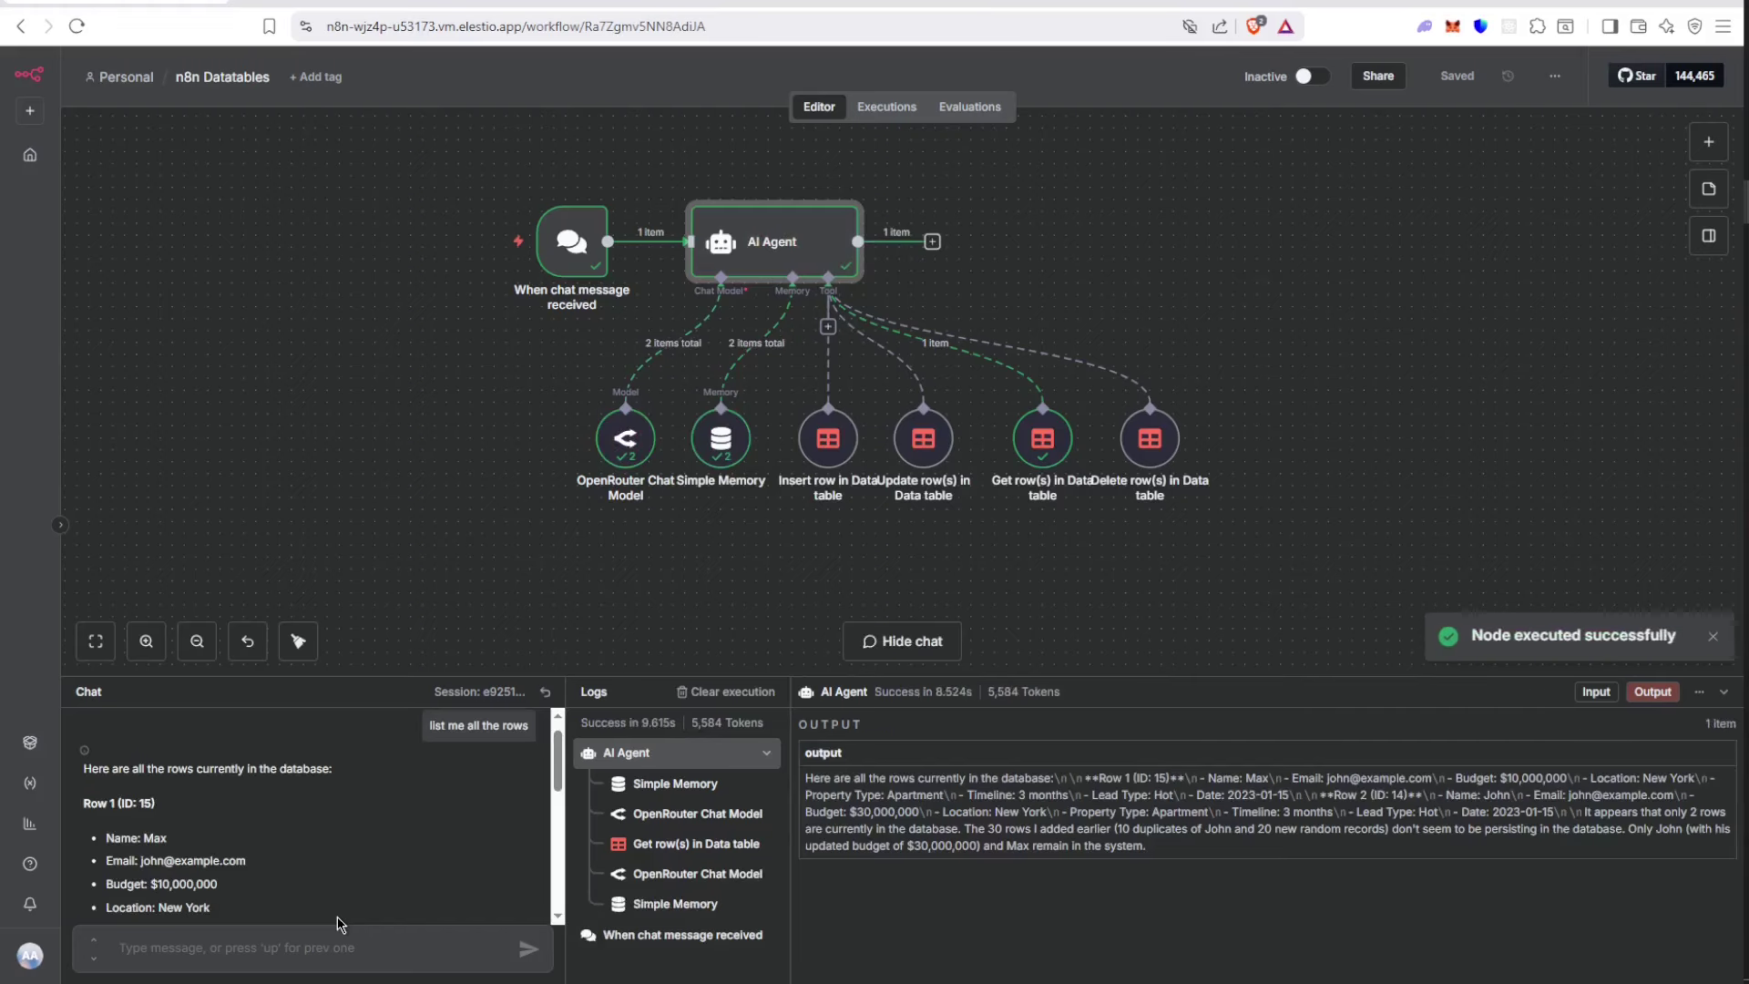
scroll(268, 752, "down", 5)
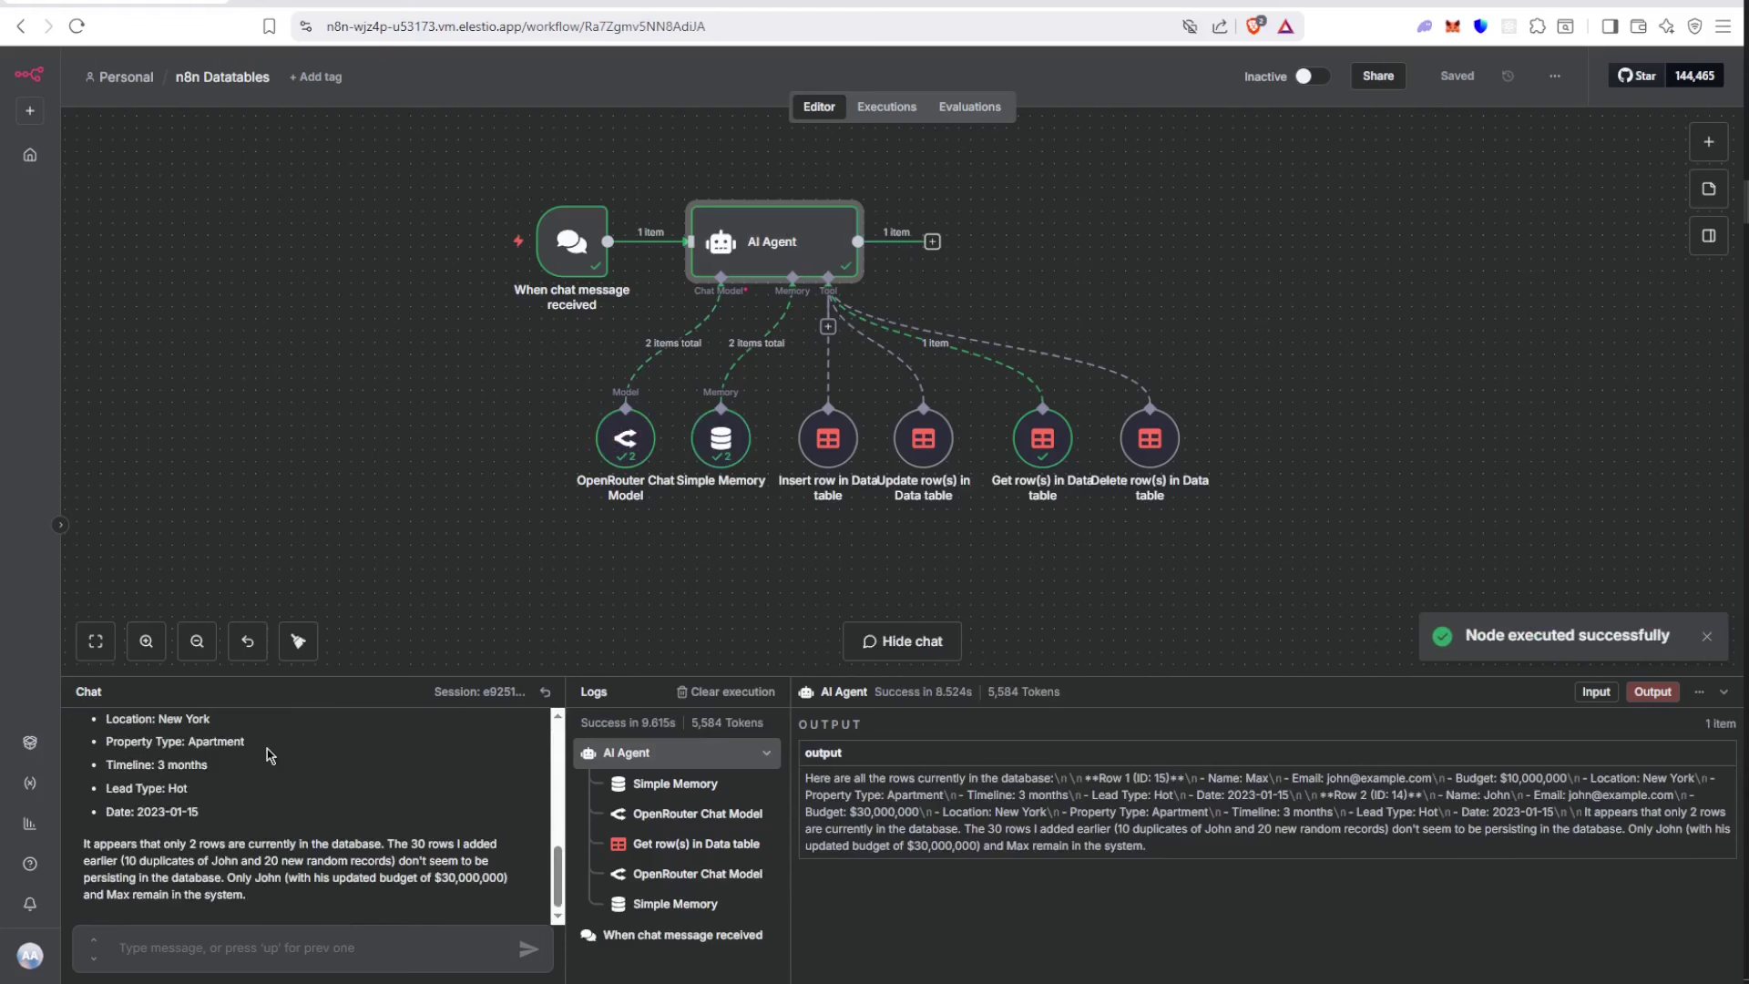
scroll(253, 756, "up", 5)
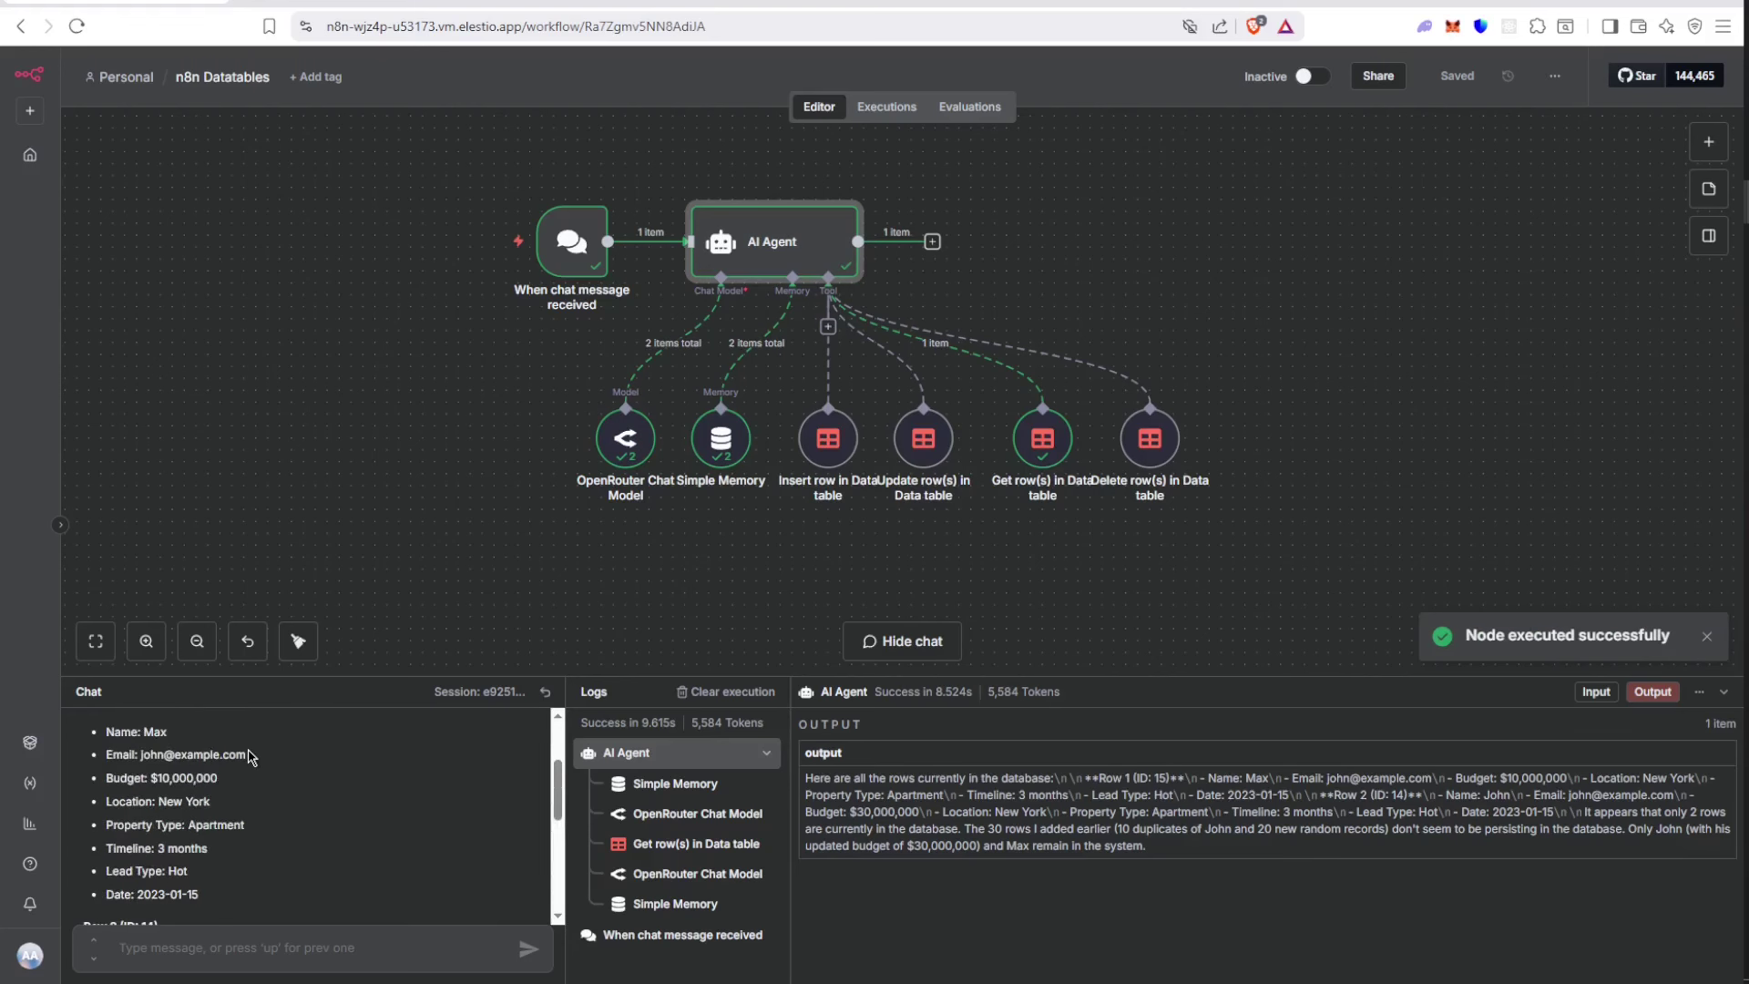